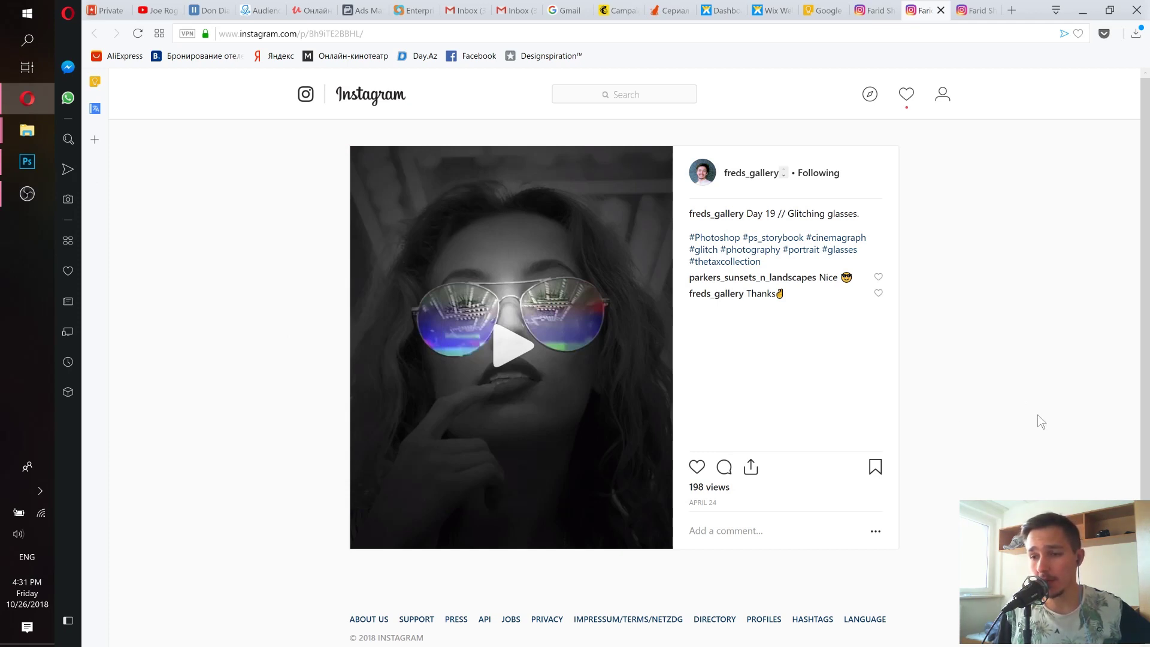
# - Play the Day 19 glitching glasses post and the Day 26 Error 404 post to examine their cinemagraph effects
pyautogui.click(499, 352)
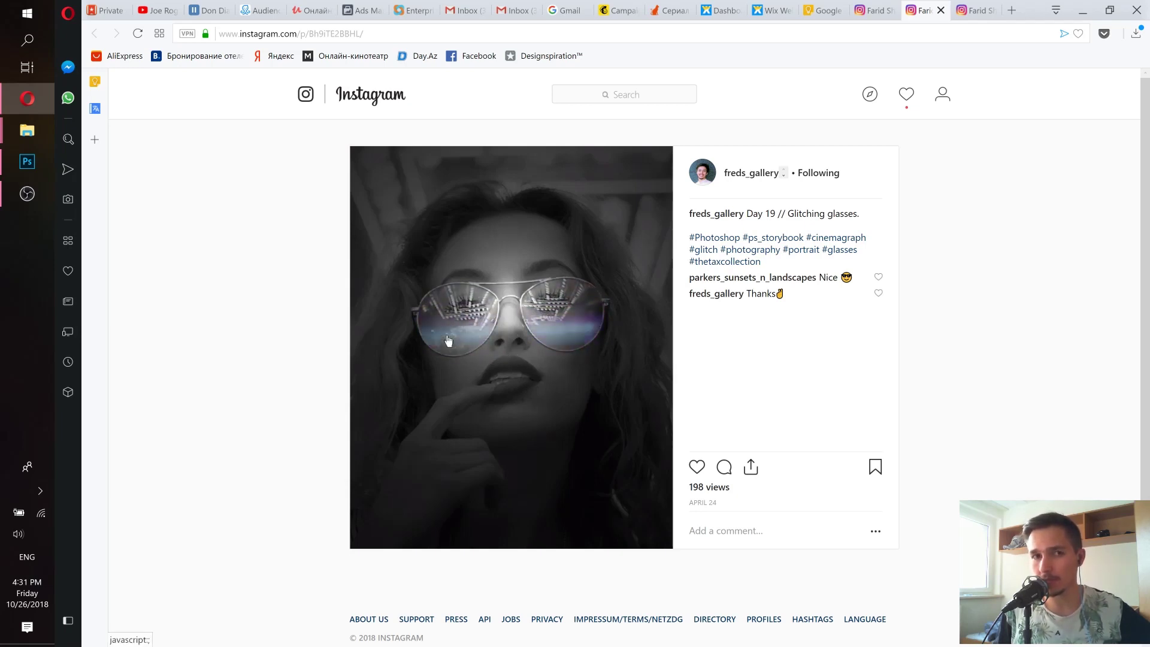
pyautogui.click(506, 354)
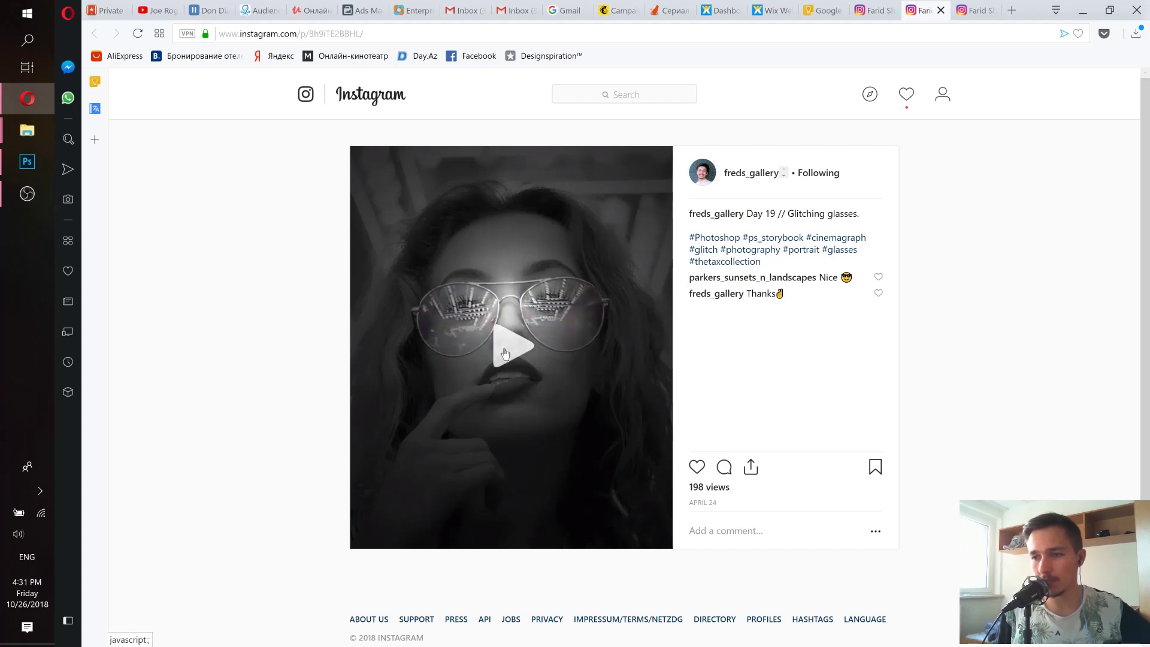
pyautogui.click(986, 7)
pyautogui.click(519, 335)
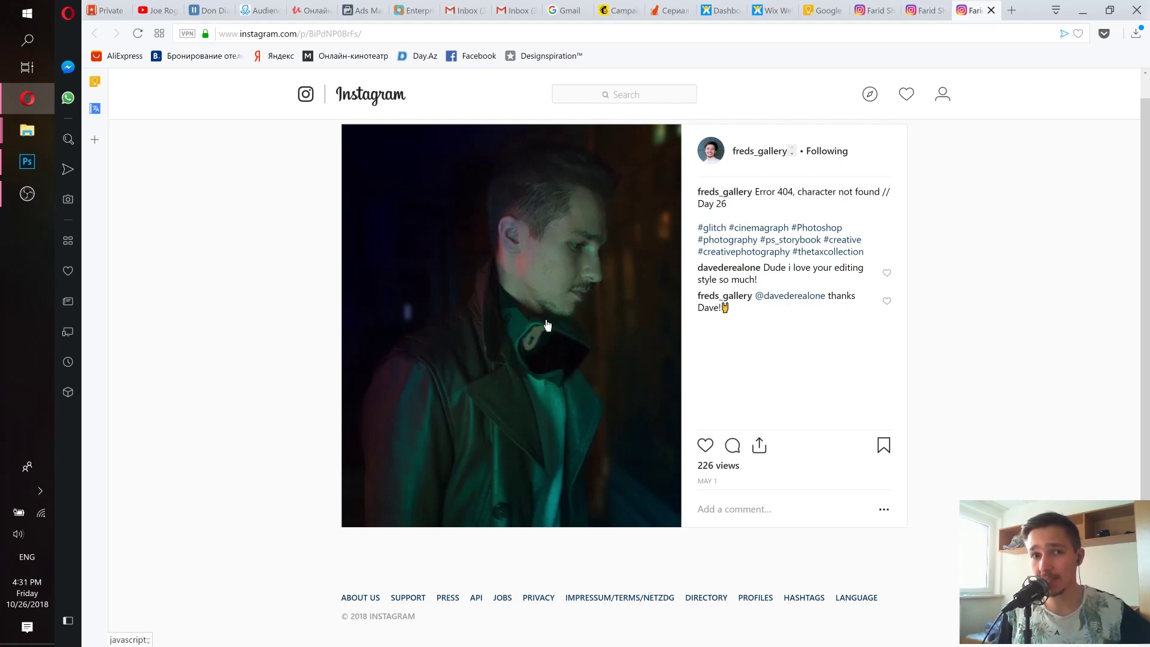
pyautogui.click(515, 325)
pyautogui.click(925, 10)
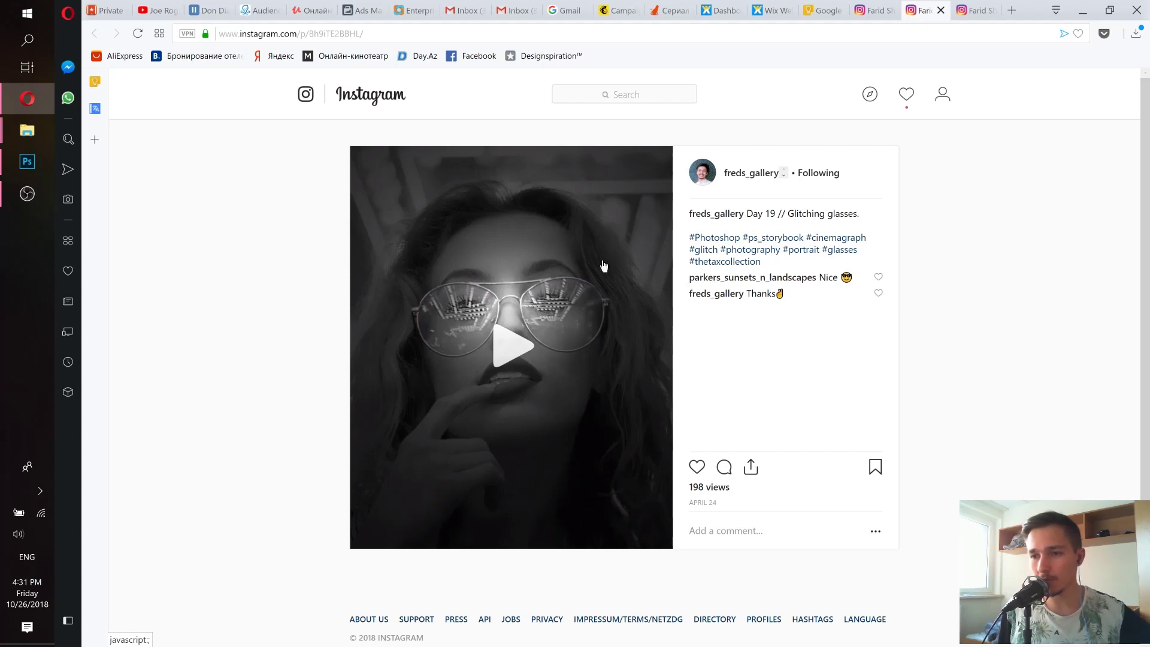
# - Switch to Photoshop and create a new document 1000 pixels wide and 1250 pixels high at 300 pixels/inch
pyautogui.click(27, 161)
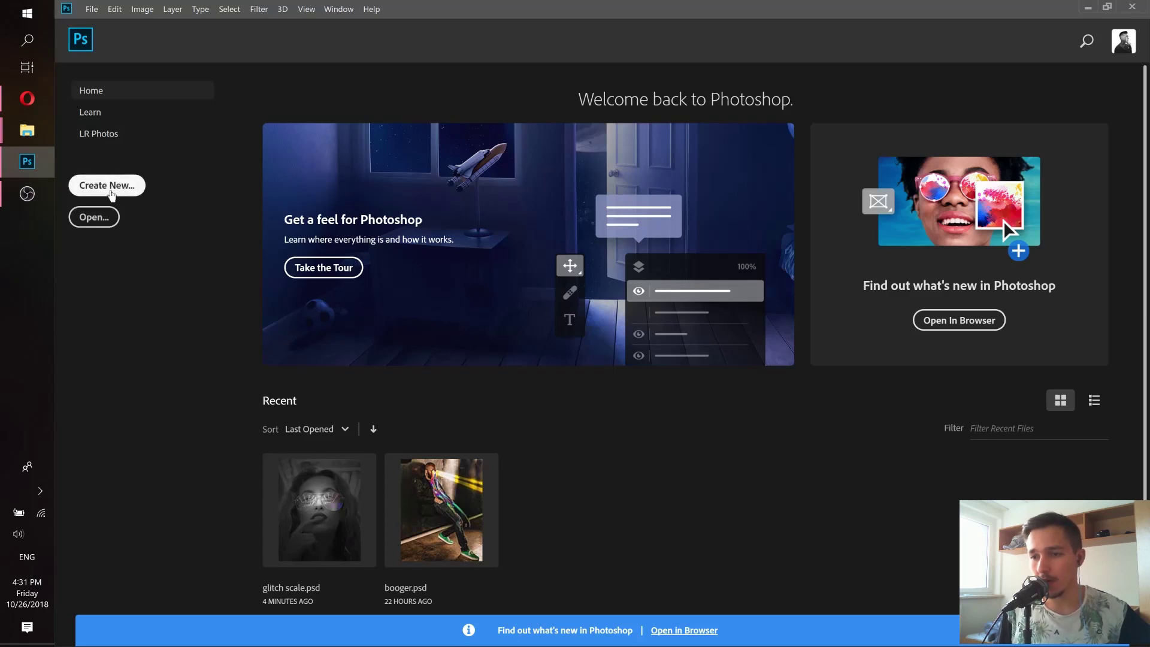
pyautogui.click(111, 189)
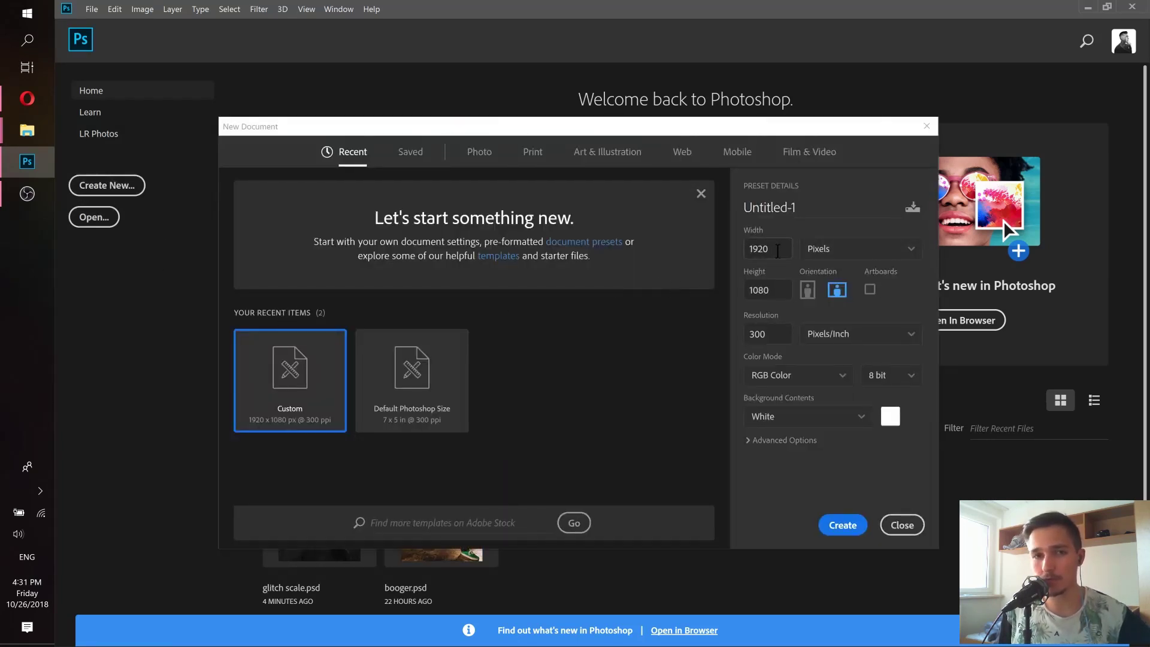
pyautogui.click(778, 250)
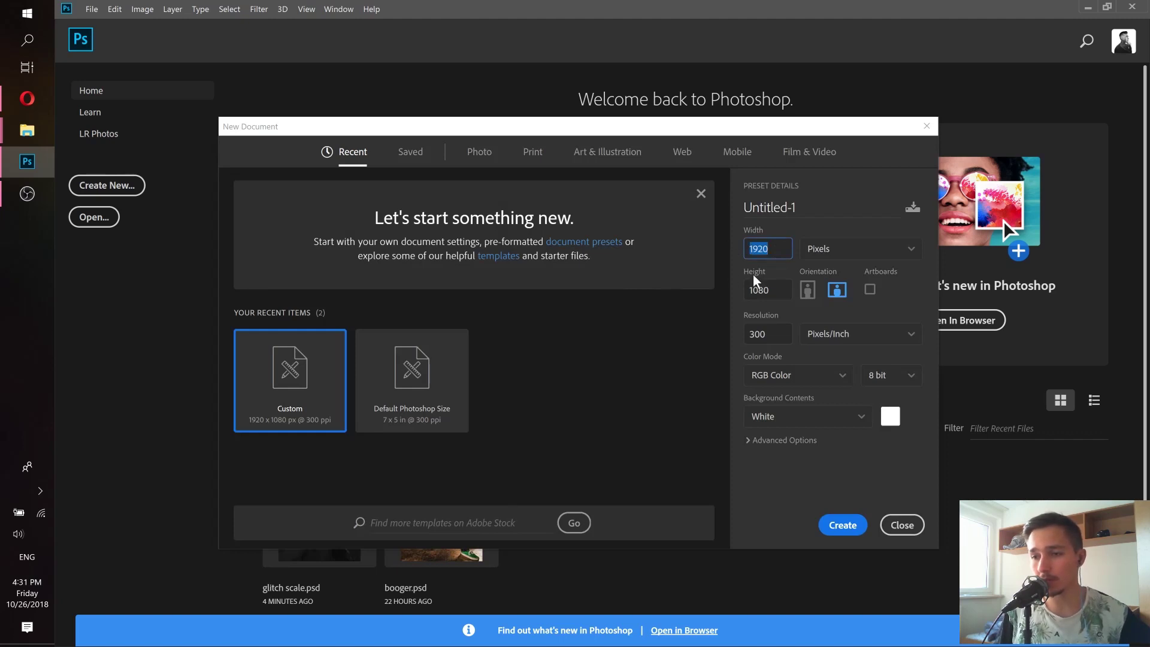
pyautogui.write('1')
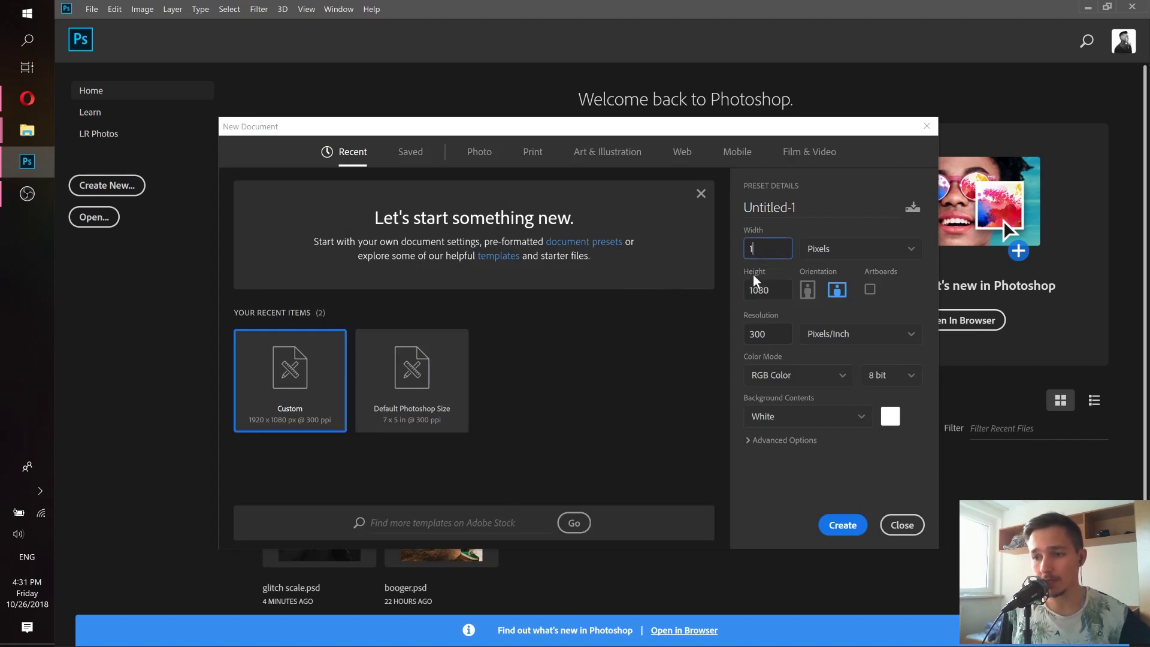
pyautogui.write('000')
pyautogui.press('Tab')
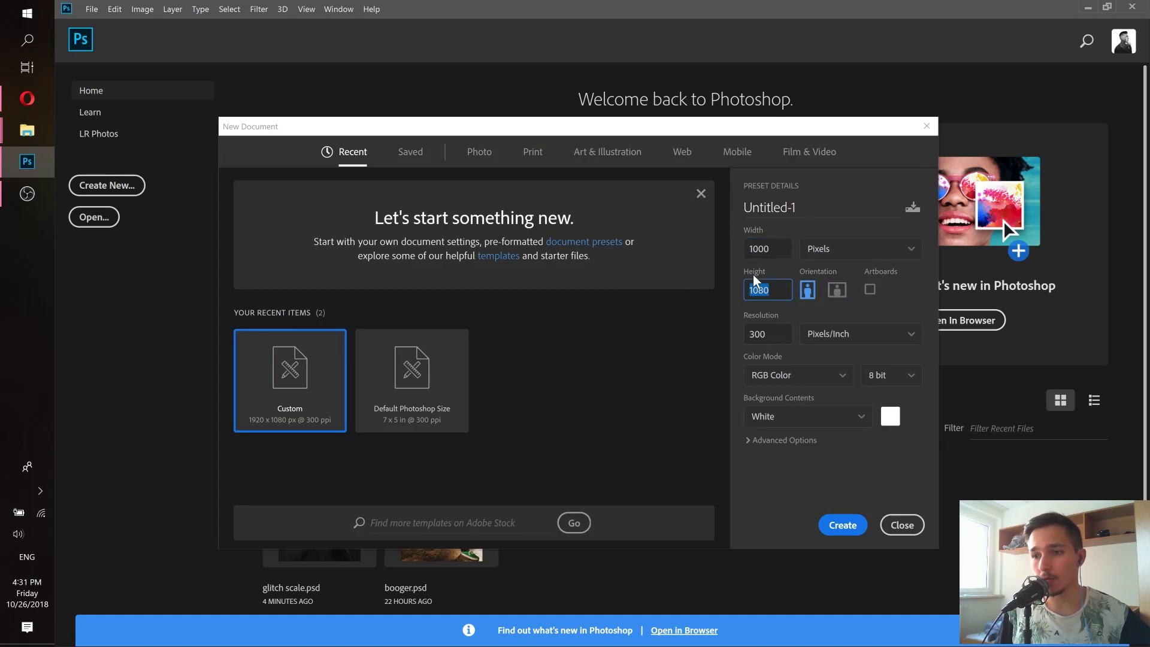
pyautogui.write('1')
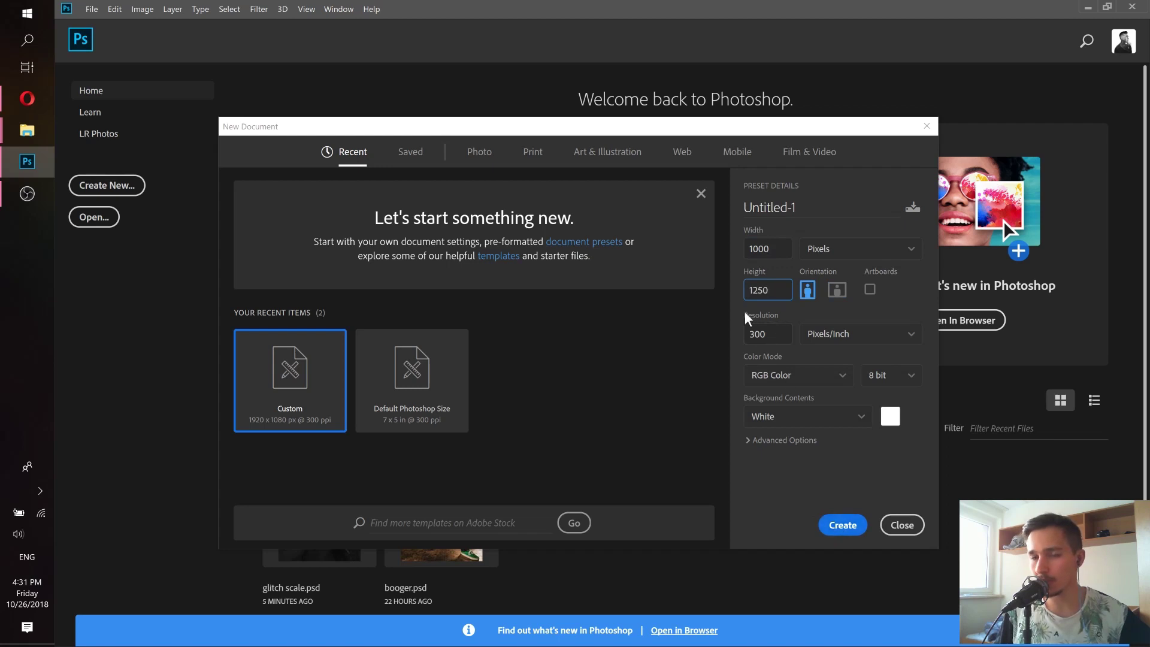
pyautogui.click(829, 525)
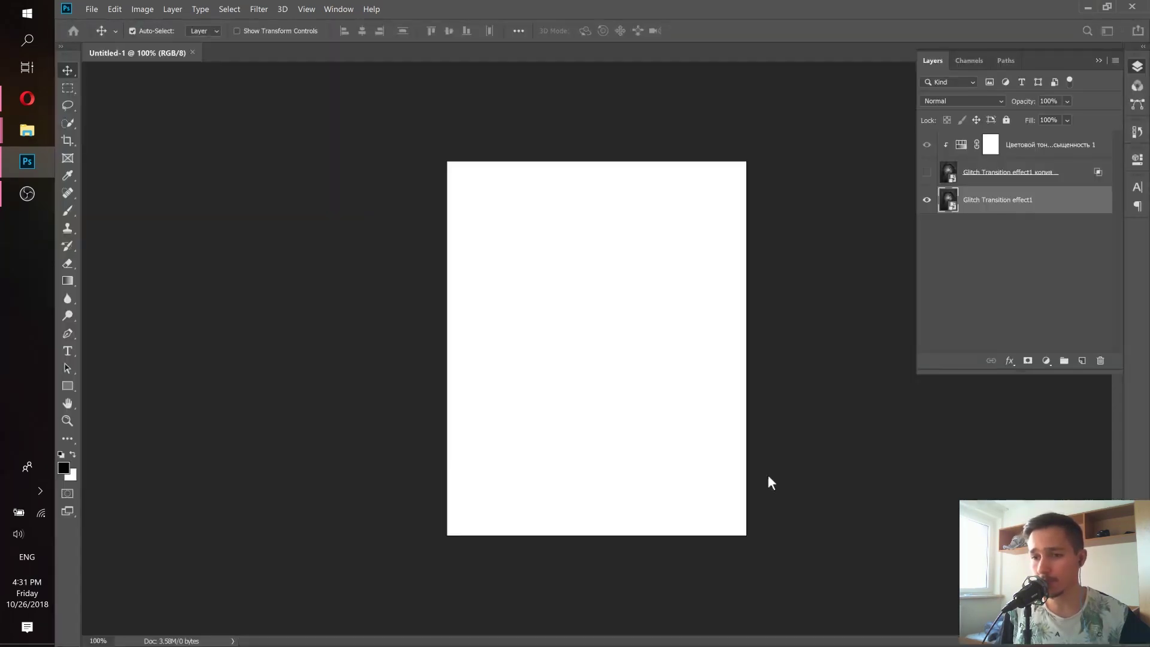
# - Place nicole-harrington-482002-unsplash.jpg from the File Explorer search results into the blank document
pyautogui.moveTo(27, 131)
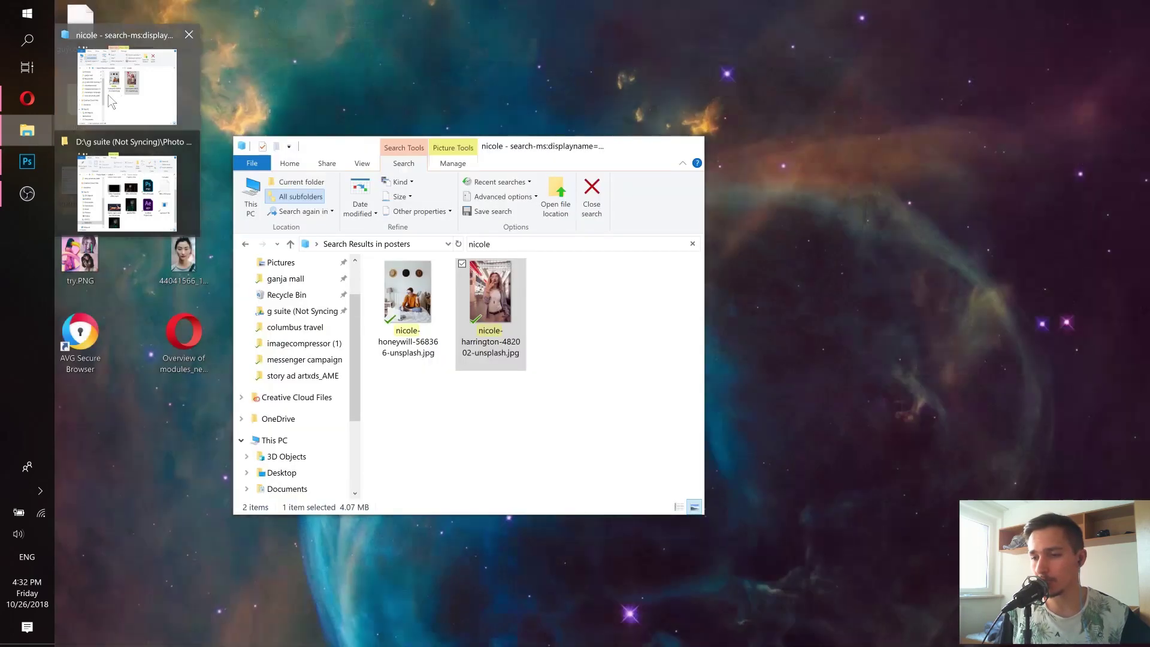
pyautogui.click(111, 102)
pyautogui.moveTo(490, 293); pyautogui.dragTo(759, 428)
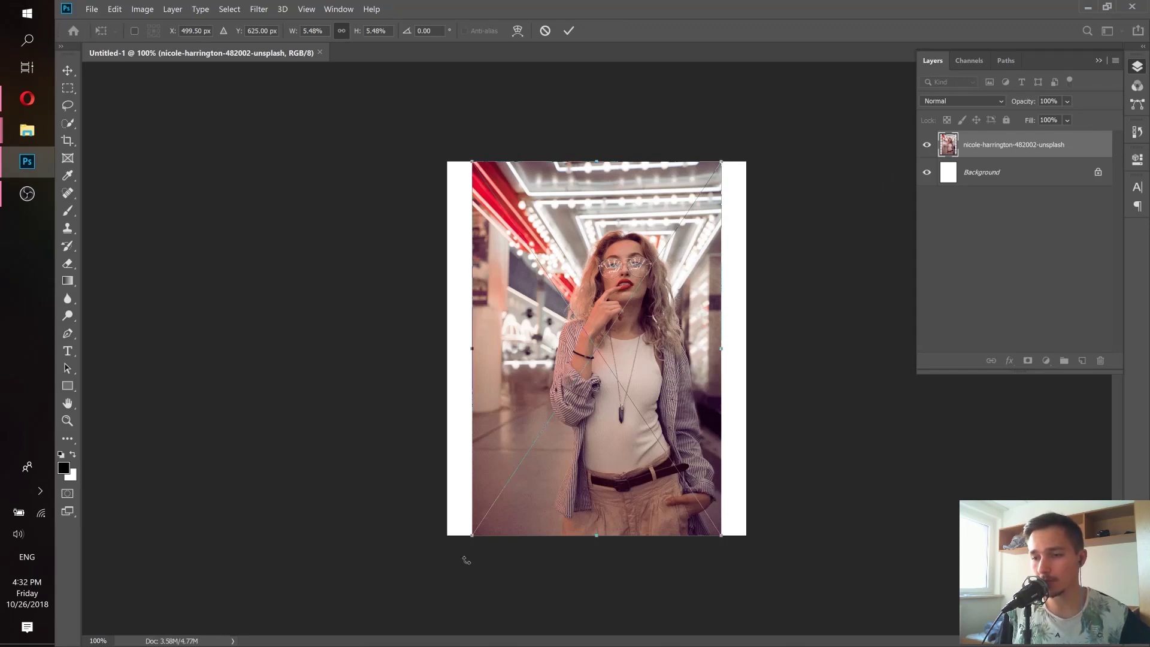
# - Scale the placed photo proportionally to about 11% and position it so the woman's head and torso fill the canvas
pyautogui.moveTo(473, 536); pyautogui.dragTo(426, 601)
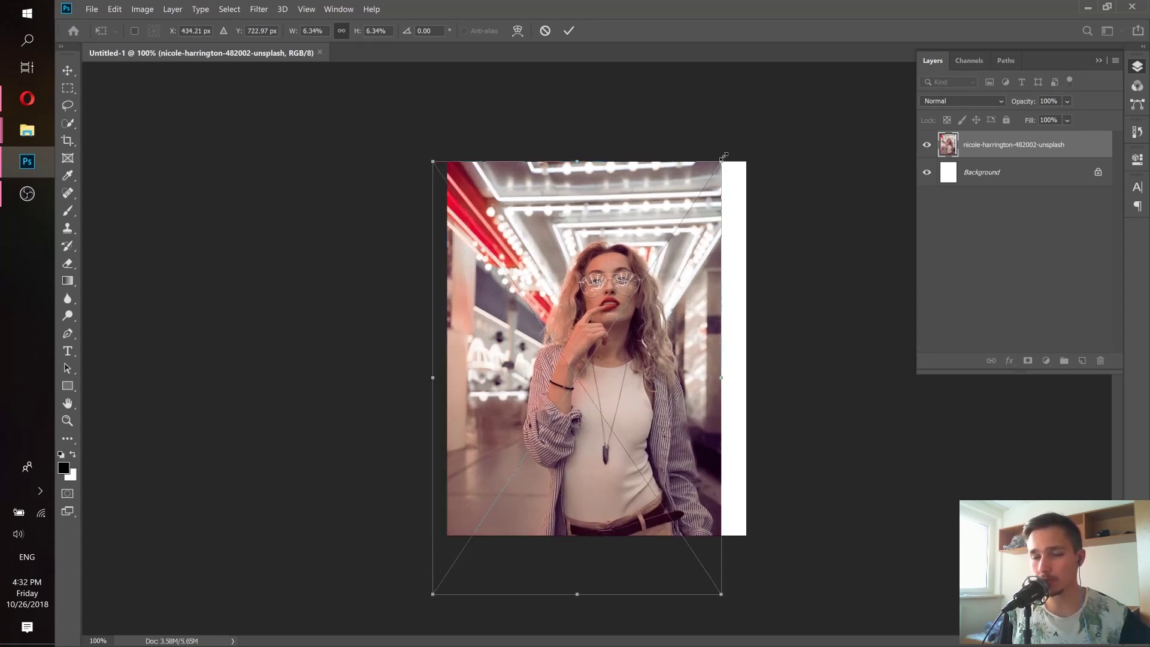
pyautogui.moveTo(723, 157); pyautogui.dragTo(791, 102)
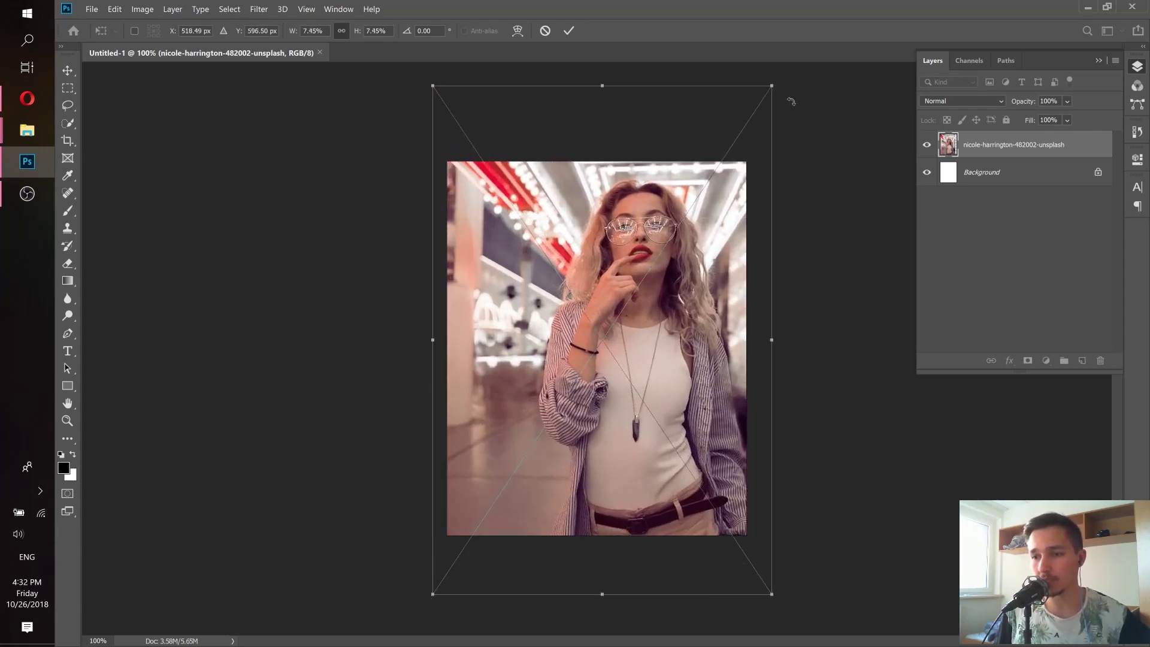
pyautogui.hotkey('ctrl', '-')
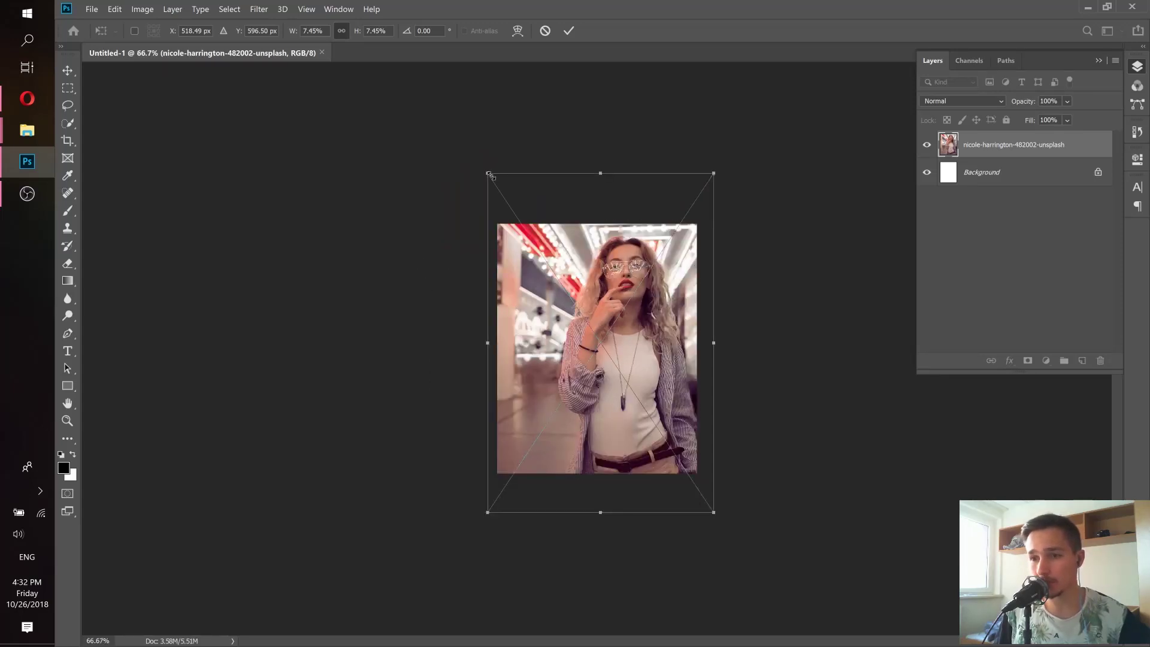
pyautogui.moveTo(489, 175); pyautogui.dragTo(432, 94)
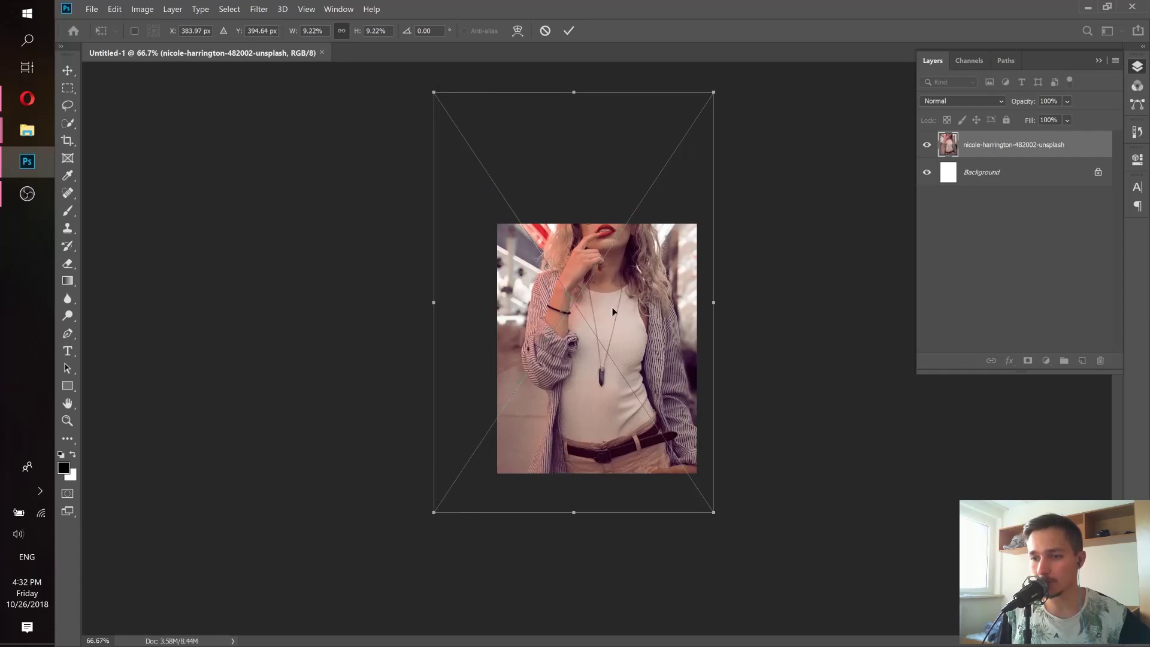
pyautogui.moveTo(613, 311); pyautogui.dragTo(611, 364)
pyautogui.moveTo(711, 169); pyautogui.dragTo(784, 89)
pyautogui.moveTo(611, 318); pyautogui.dragTo(595, 375)
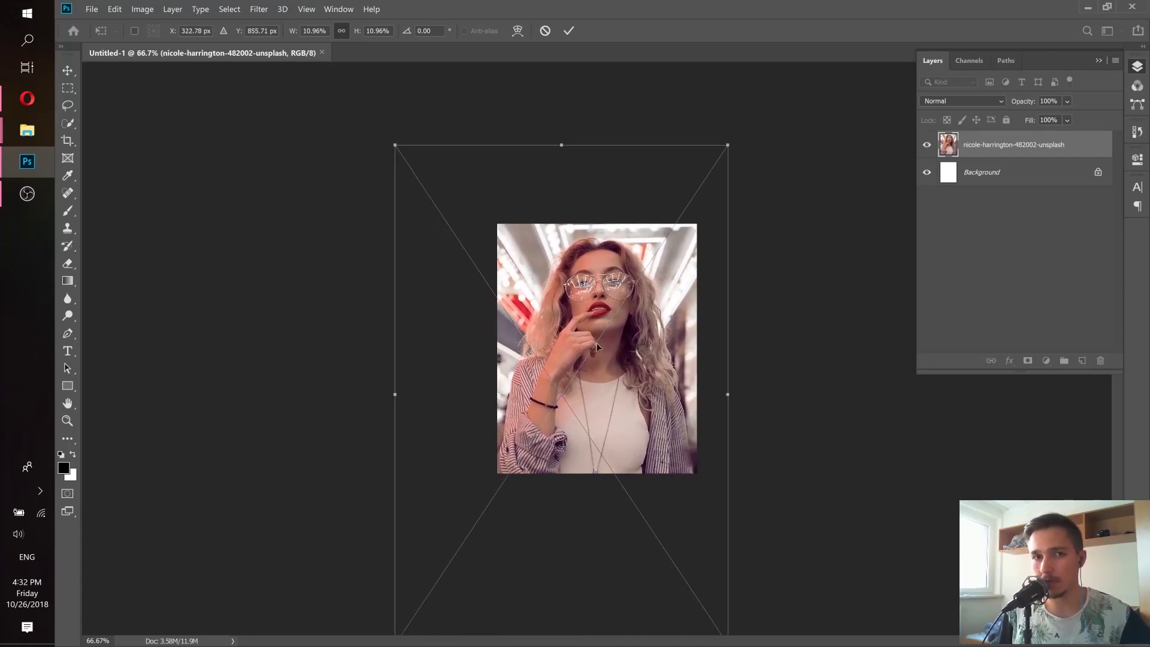
pyautogui.click(569, 30)
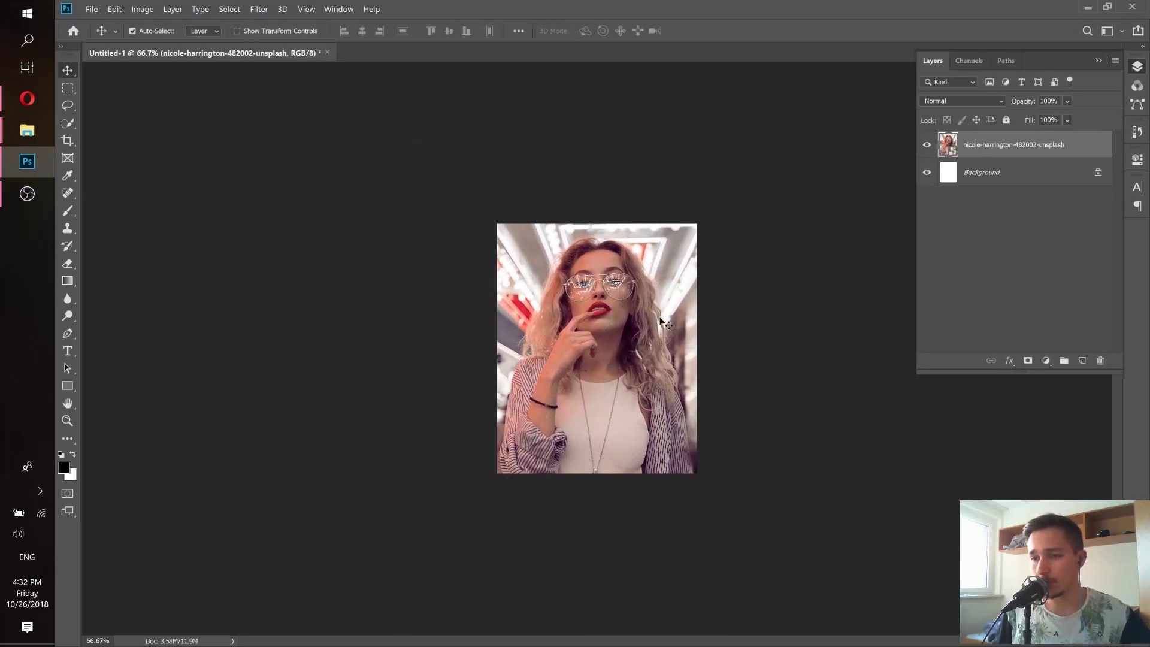
pyautogui.hotkey('ctrl', '1')
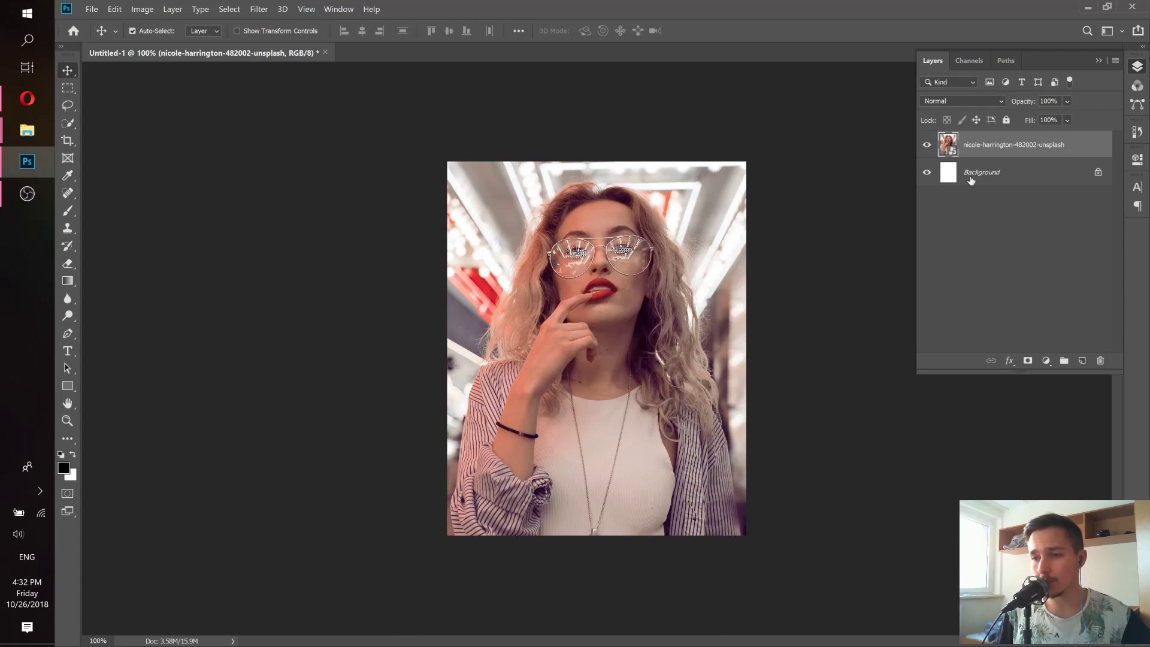
# - Add a Black & White adjustment layer above the photo and try the Blue Filter, Darker and Green Filter presets
pyautogui.click(1044, 361)
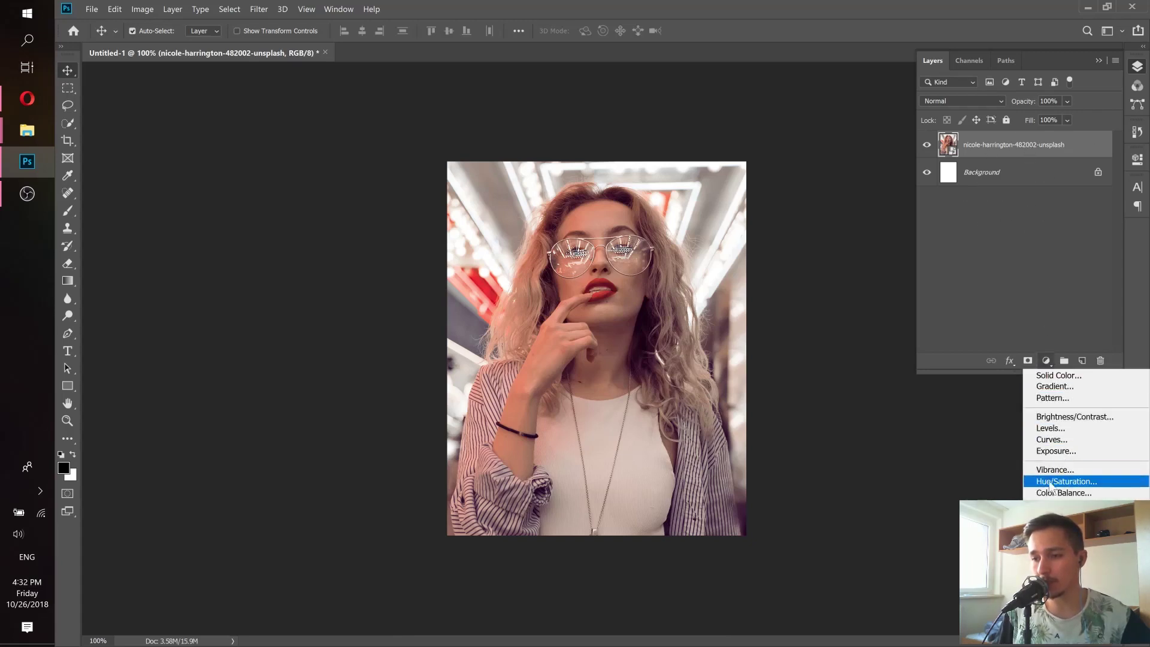
pyautogui.click(1060, 504)
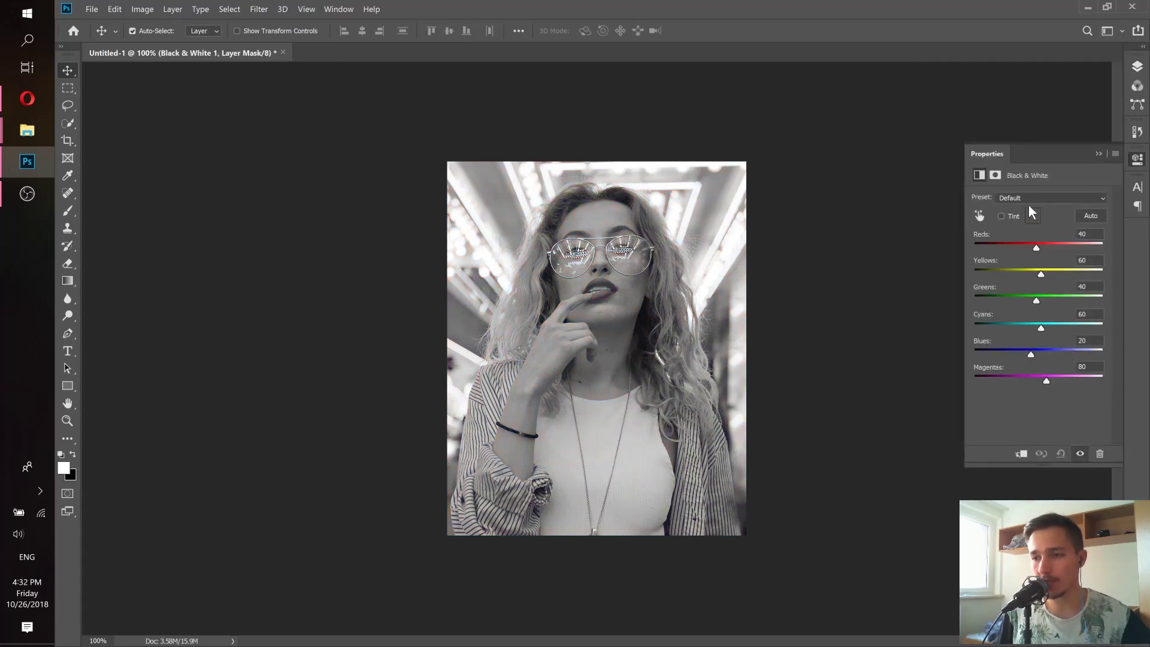
pyautogui.click(1051, 197)
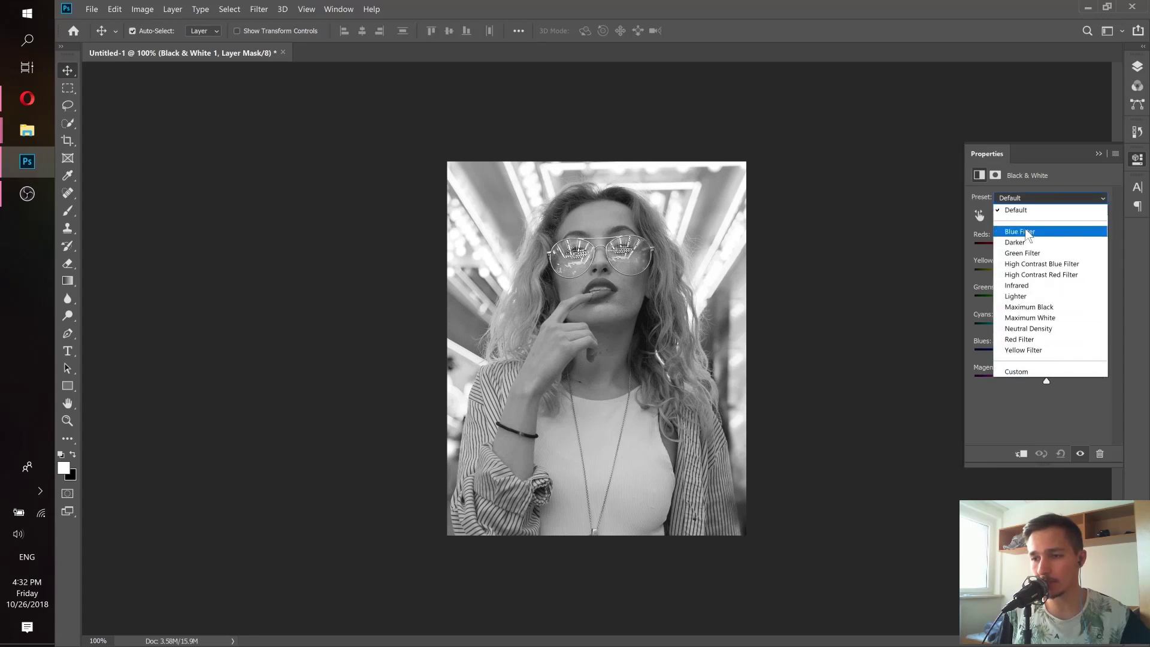
pyautogui.click(1025, 228)
pyautogui.click(1041, 199)
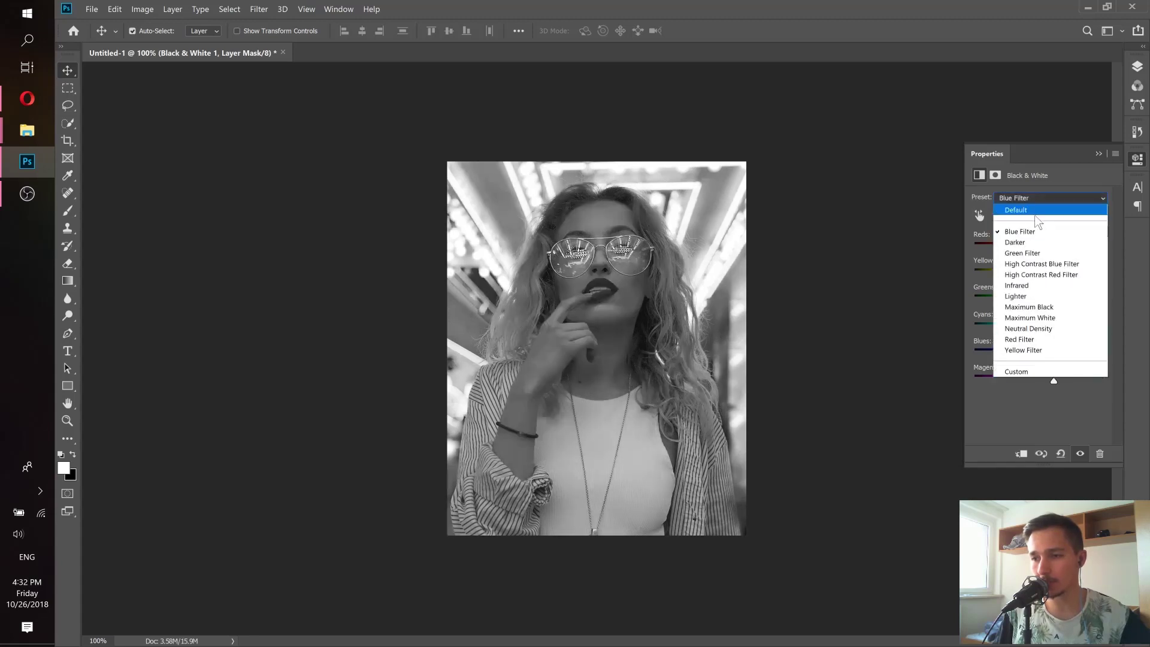
pyautogui.click(1022, 242)
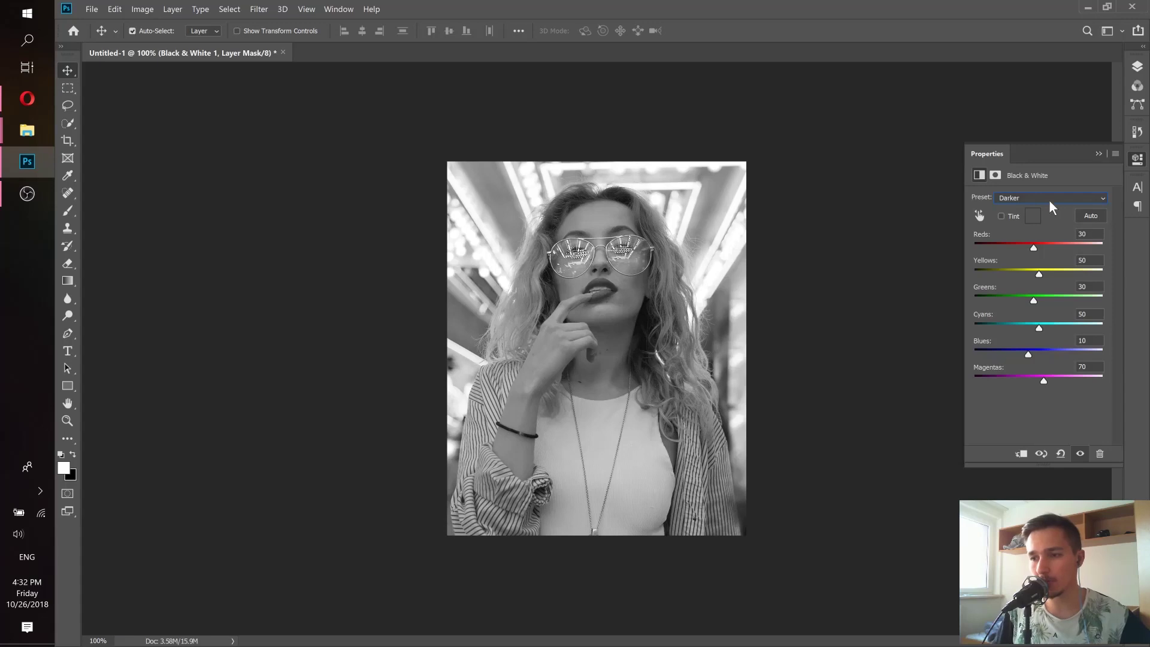
pyautogui.click(1049, 200)
pyautogui.click(1030, 235)
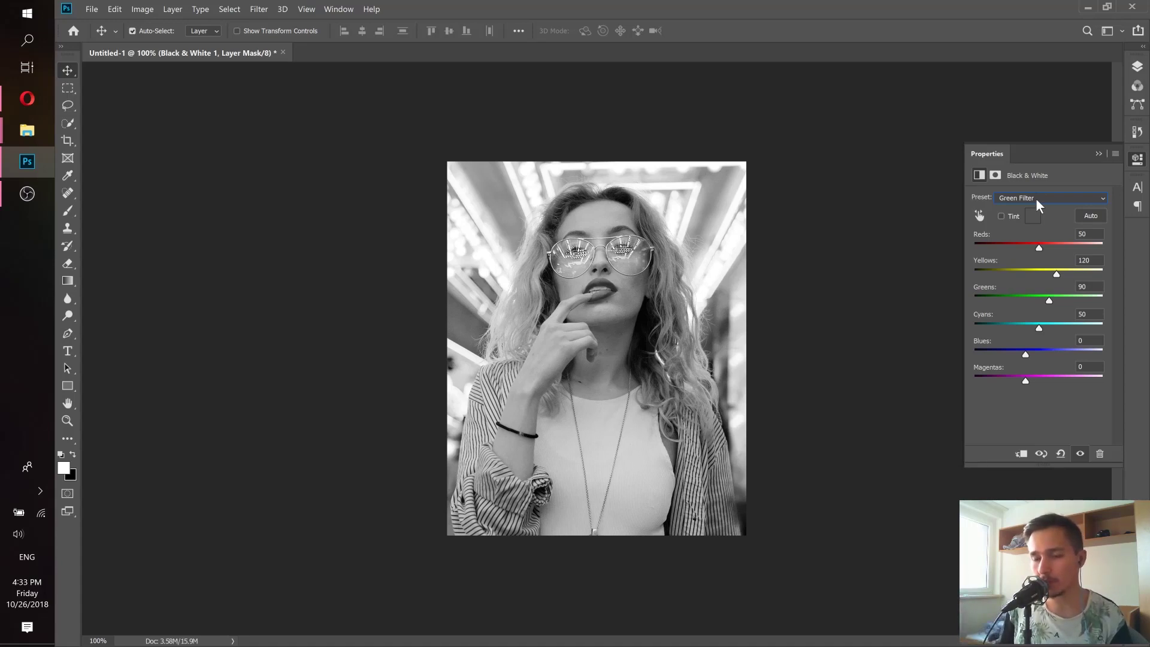
# - Compare the remaining Black & White presets, settle on Yellow Filter, and return to the layer list
pyautogui.scroll(-2, 1036, 198)
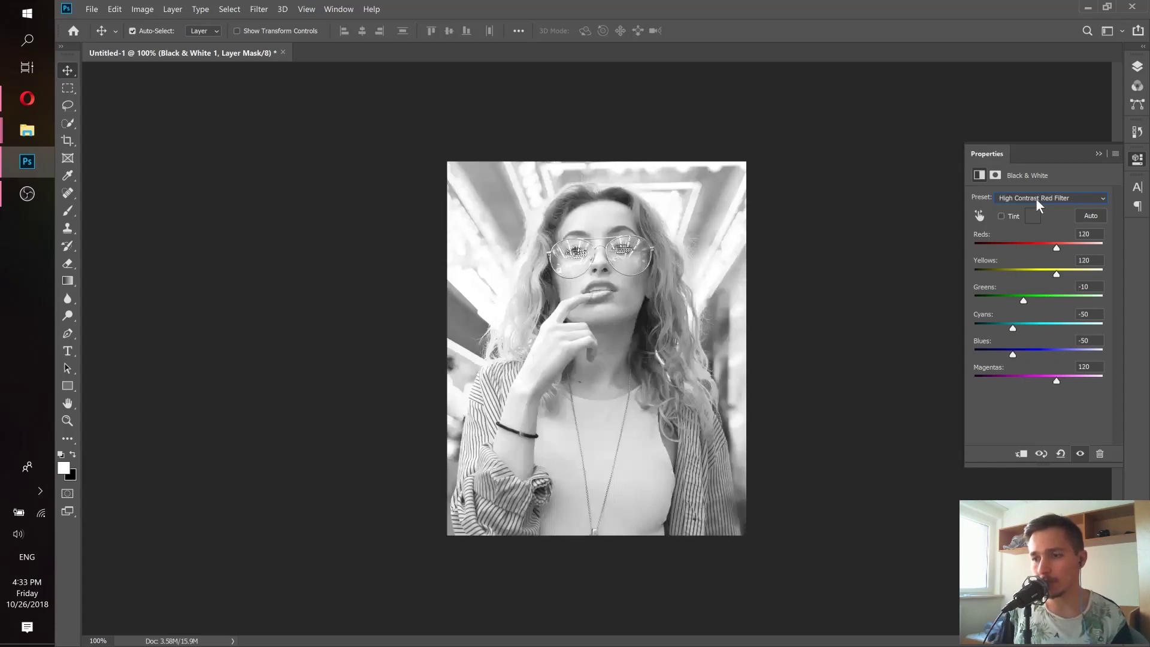
pyautogui.scroll(-1, 1036, 198)
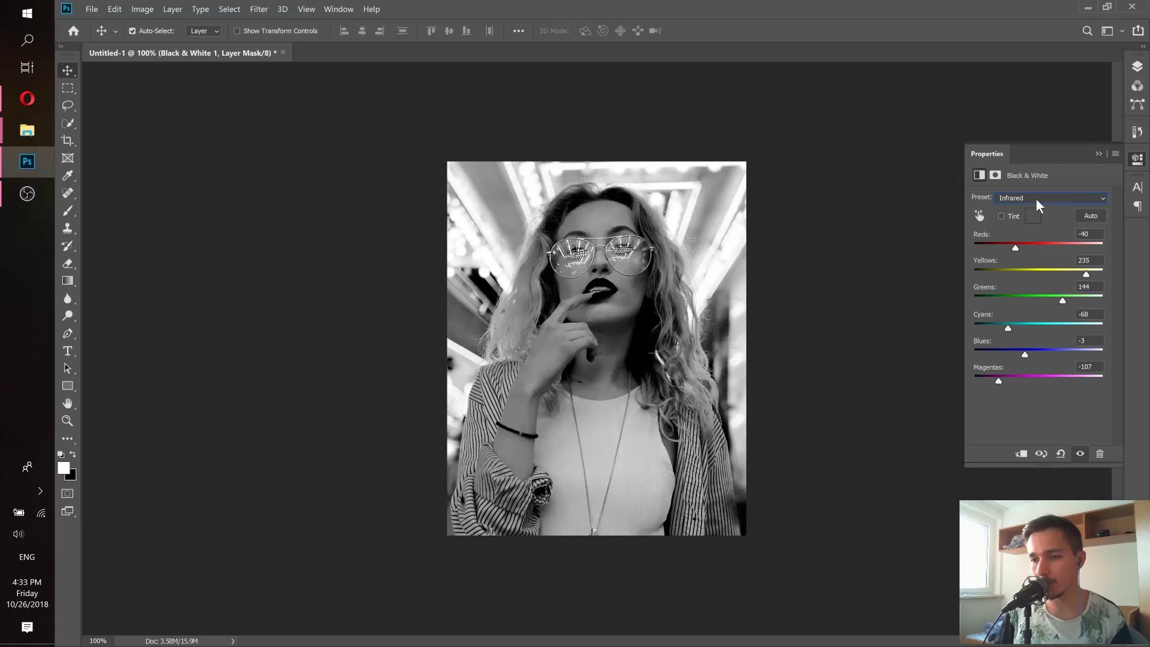
pyautogui.scroll(-2, 1036, 197)
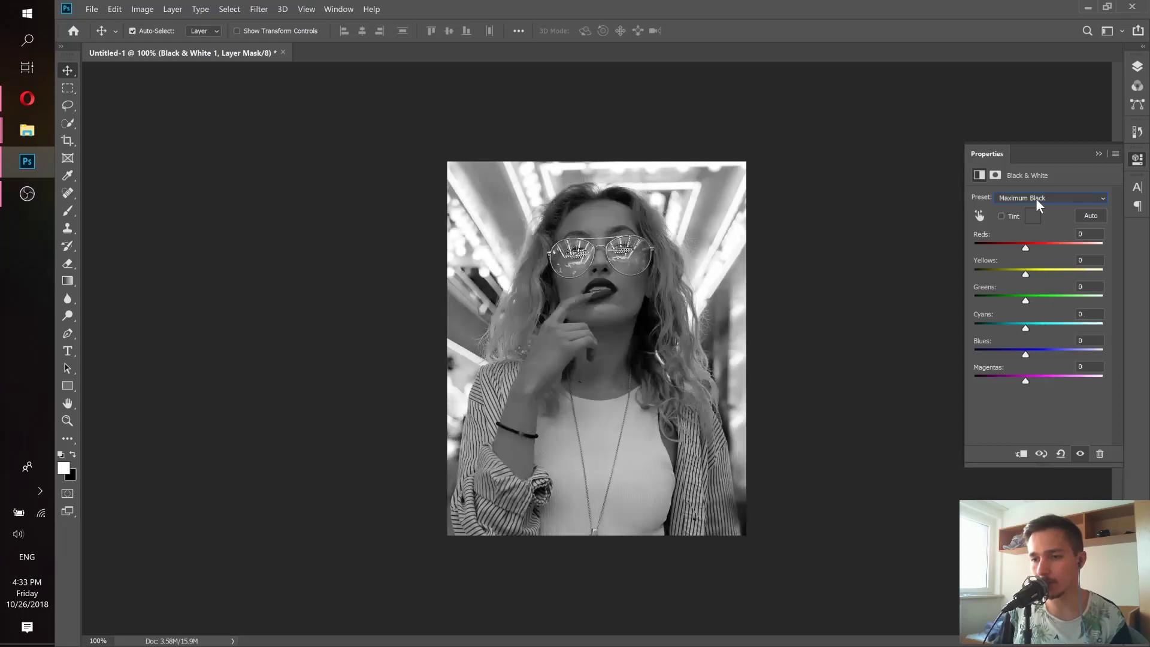
pyautogui.scroll(-3, 1035, 199)
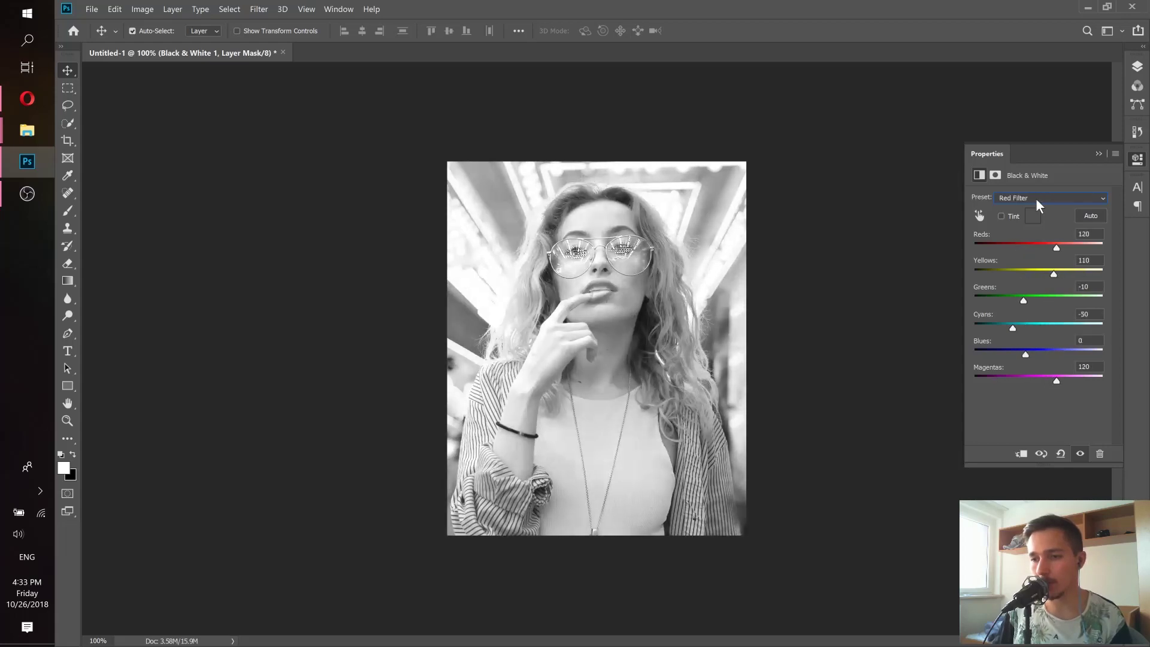
pyautogui.scroll(-1, 1035, 204)
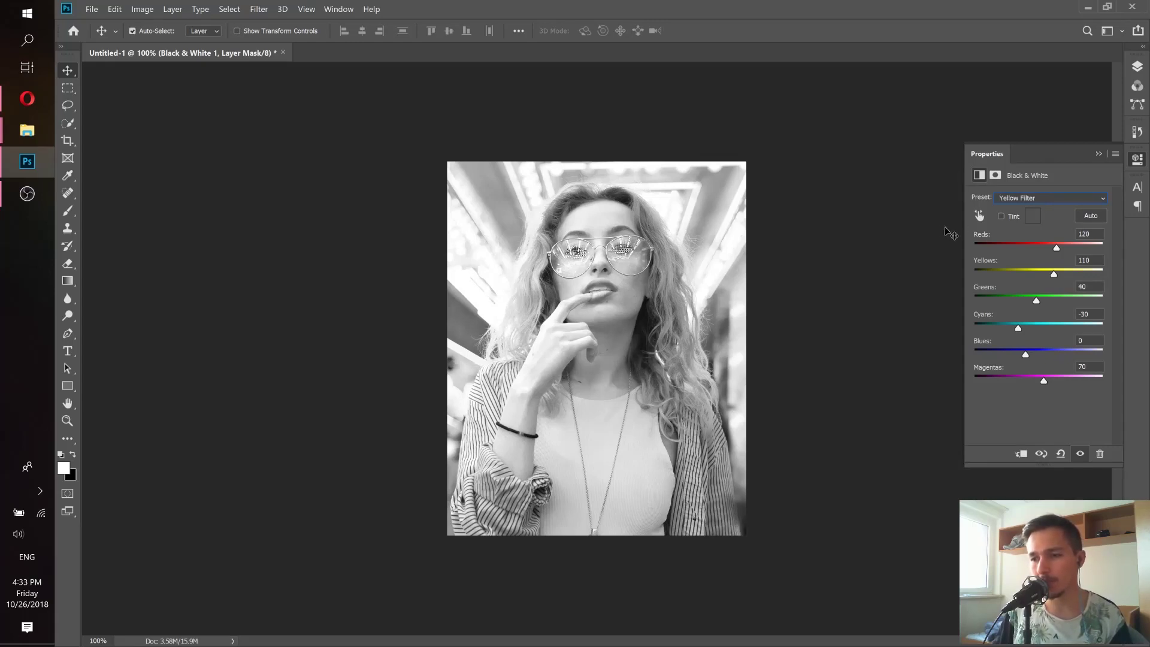
pyautogui.click(1137, 65)
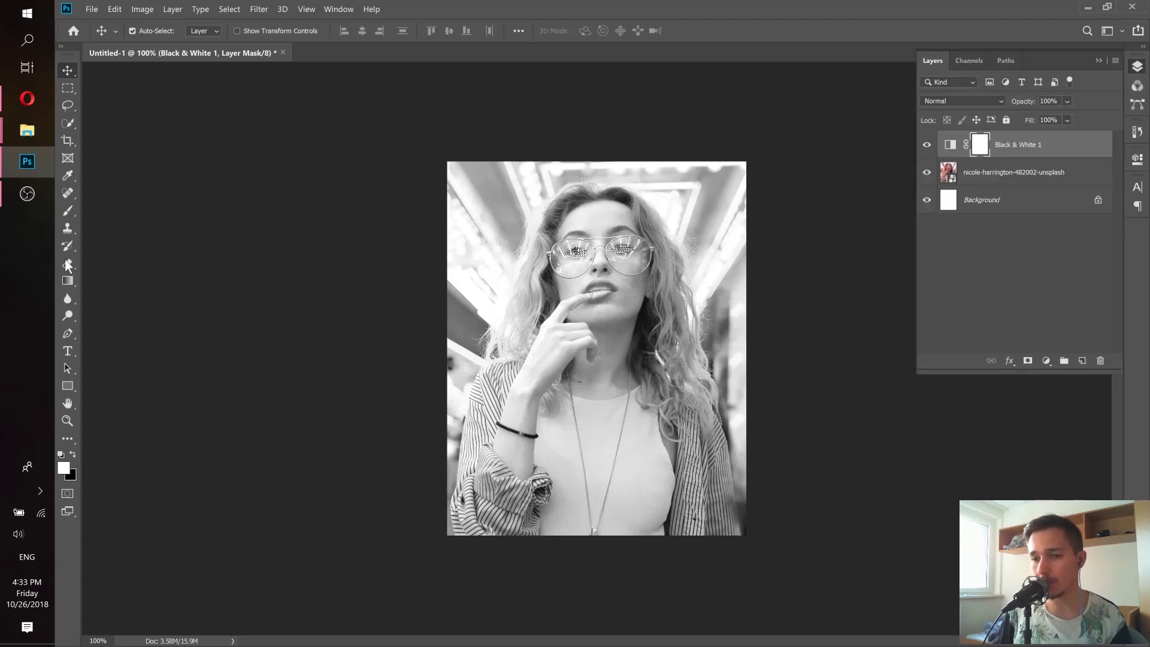
# - Switch to the bokah folder in File Explorer and play Glitch Transition effect.mp4 to preview the glitch footage
pyautogui.moveTo(27, 131)
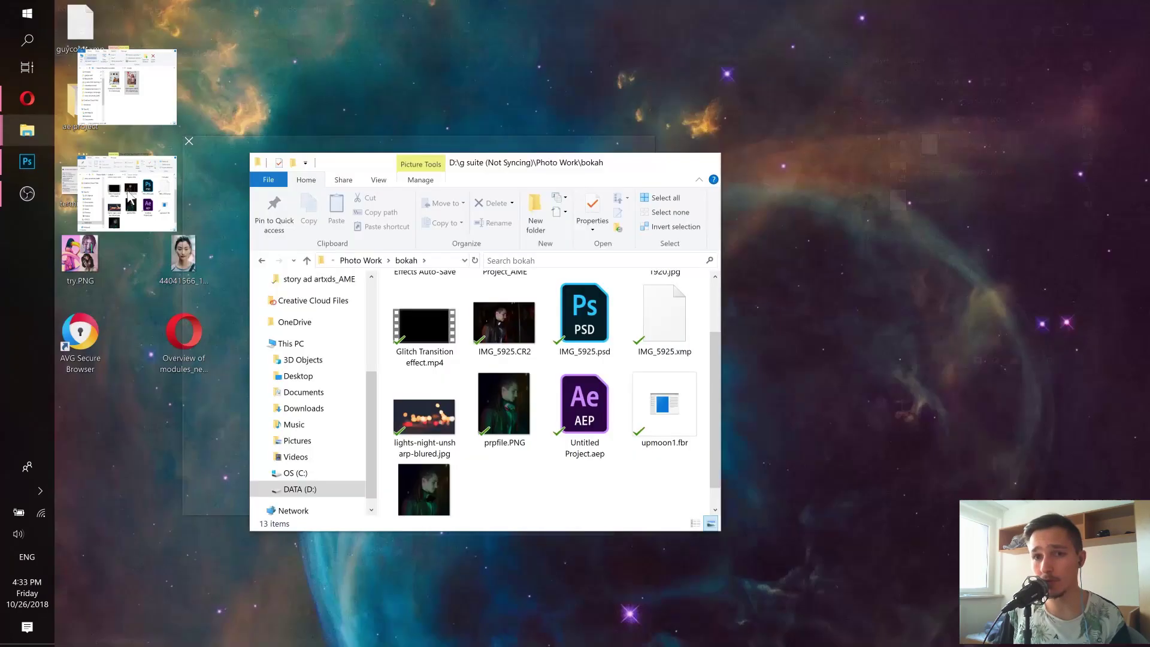
pyautogui.click(129, 197)
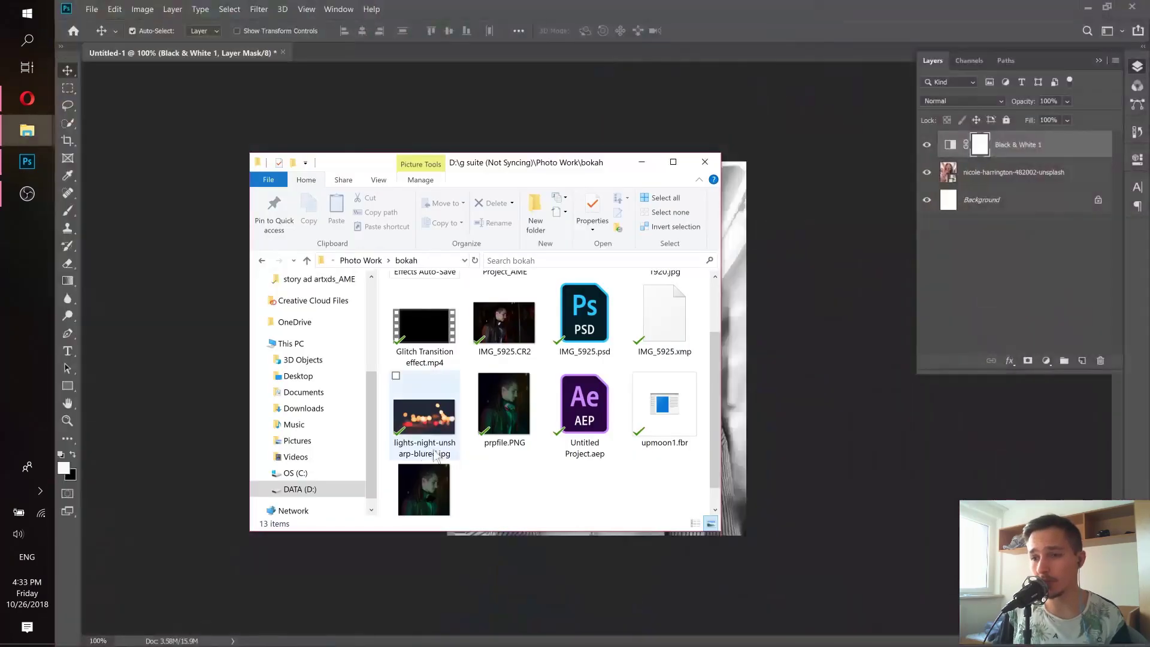
pyautogui.doubleClick(417, 335)
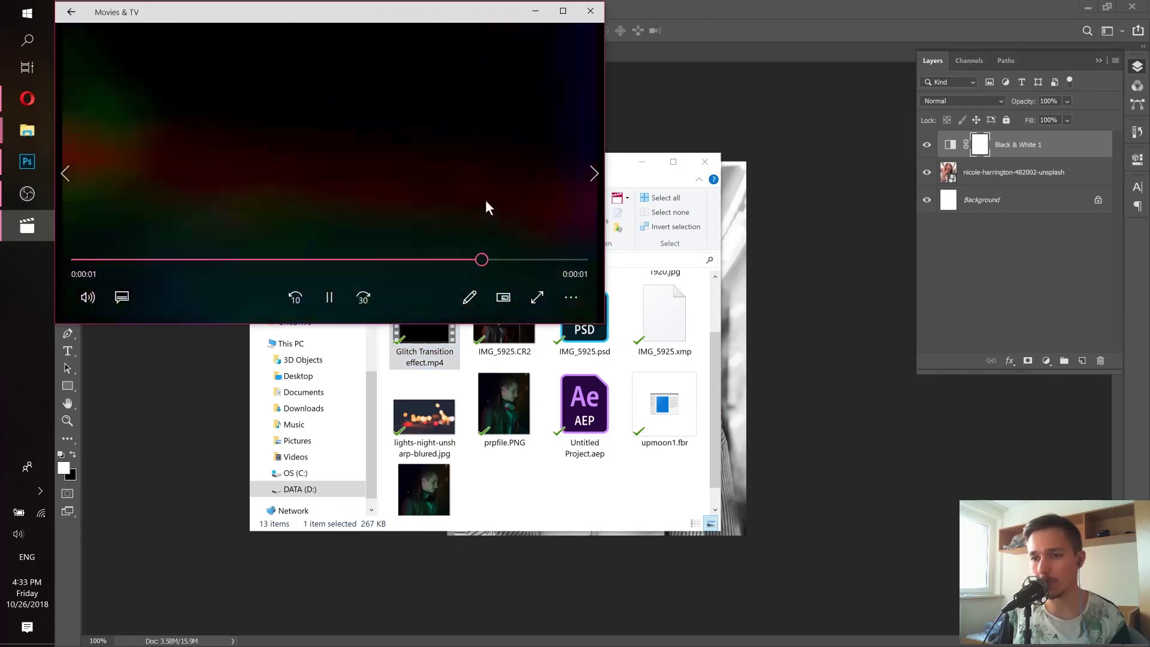
# - Close the video preview and place Glitch Transition effect.mp4 from the bokah folder into the portrait document
pyautogui.click(590, 11)
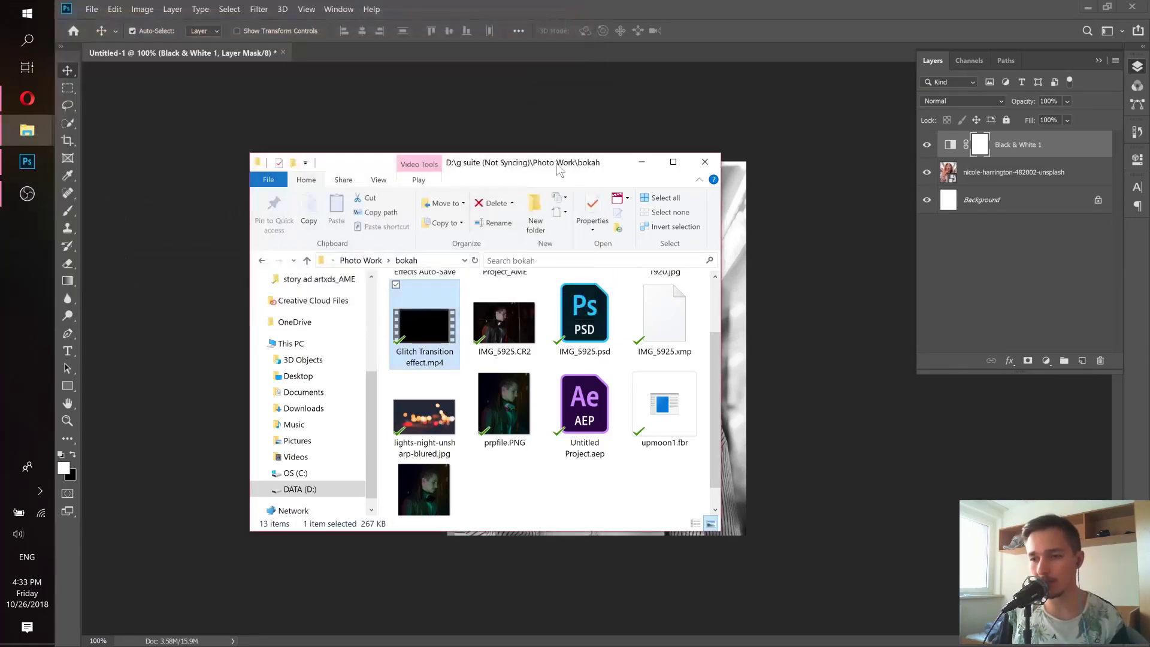
pyautogui.moveTo(557, 170); pyautogui.dragTo(844, 222)
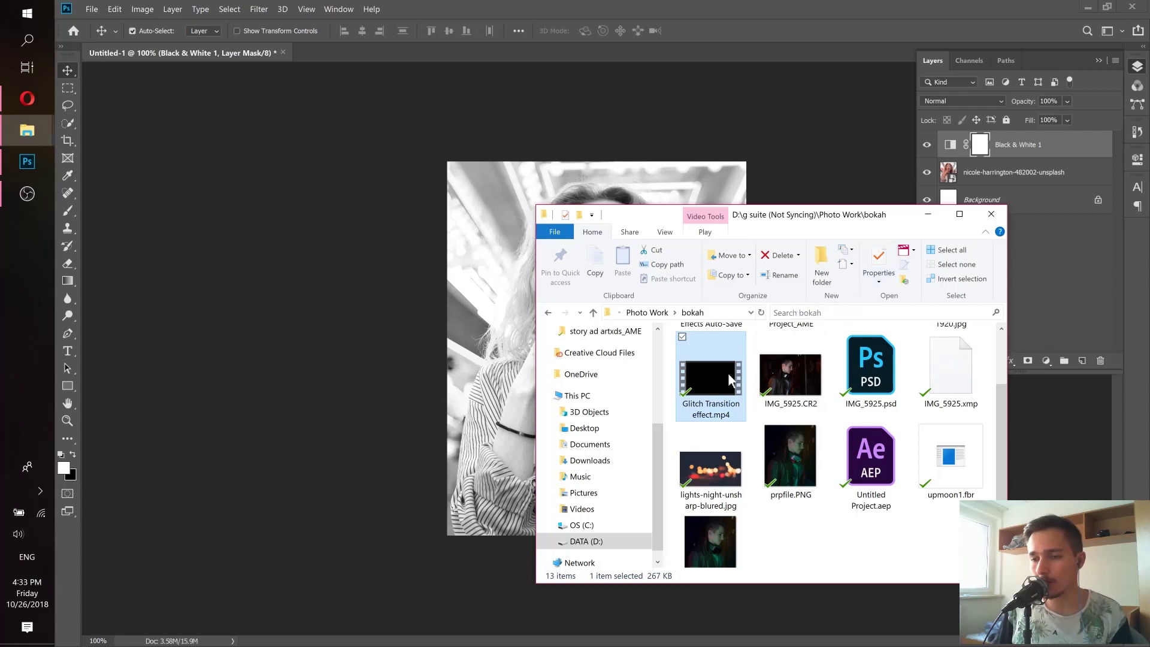
pyautogui.moveTo(706, 391); pyautogui.dragTo(473, 353)
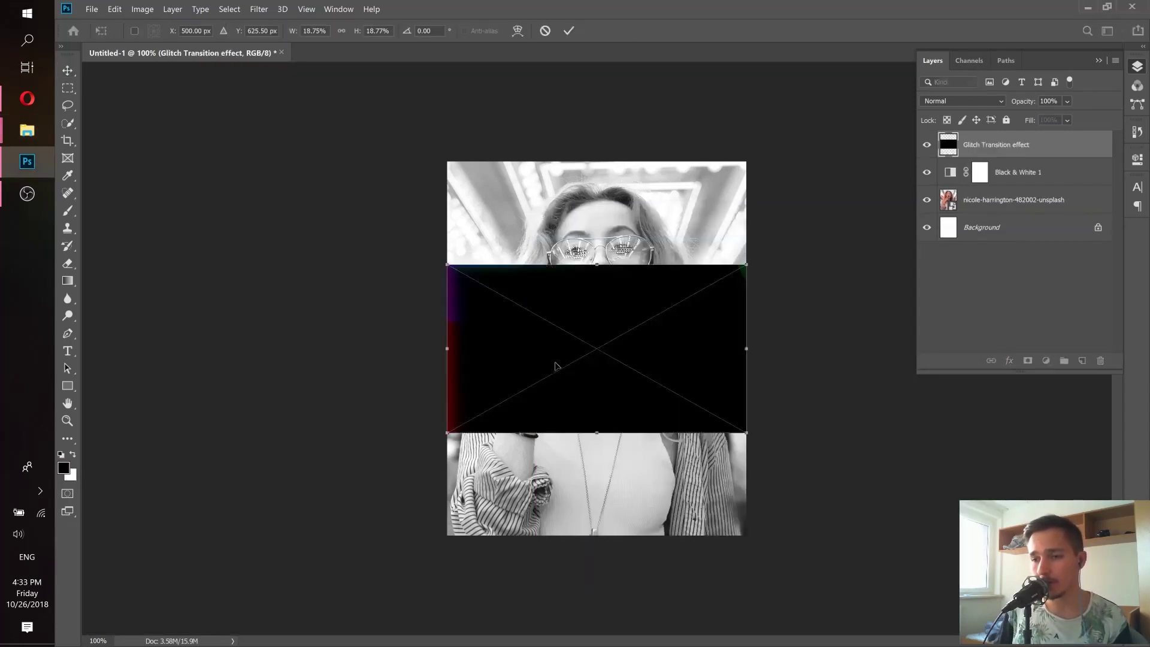
# - Scale the placed glitch video to about 7% and position it so it fully covers the woman's glasses
pyautogui.moveTo(624, 406); pyautogui.dragTo(617, 316)
pyautogui.moveTo(749, 349); pyautogui.dragTo(576, 252)
pyautogui.hotkey('ctrl', '+')
pyautogui.scroll(2, 494, 146)
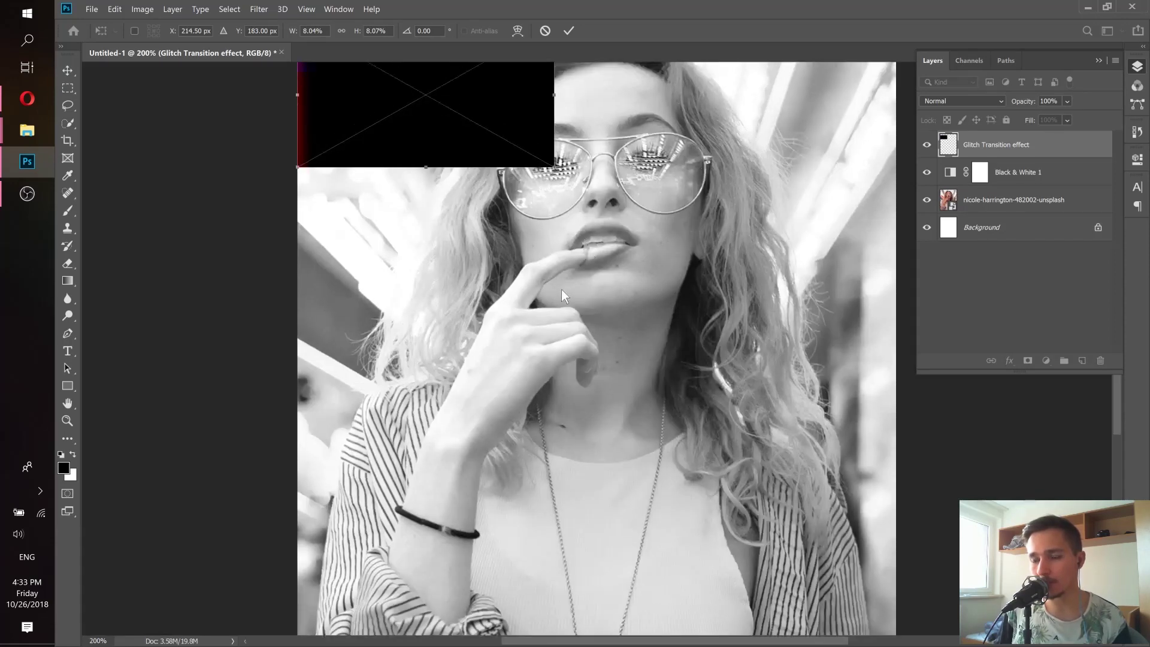
pyautogui.moveTo(493, 146); pyautogui.dragTo(686, 211)
pyautogui.moveTo(503, 132); pyautogui.dragTo(593, 189)
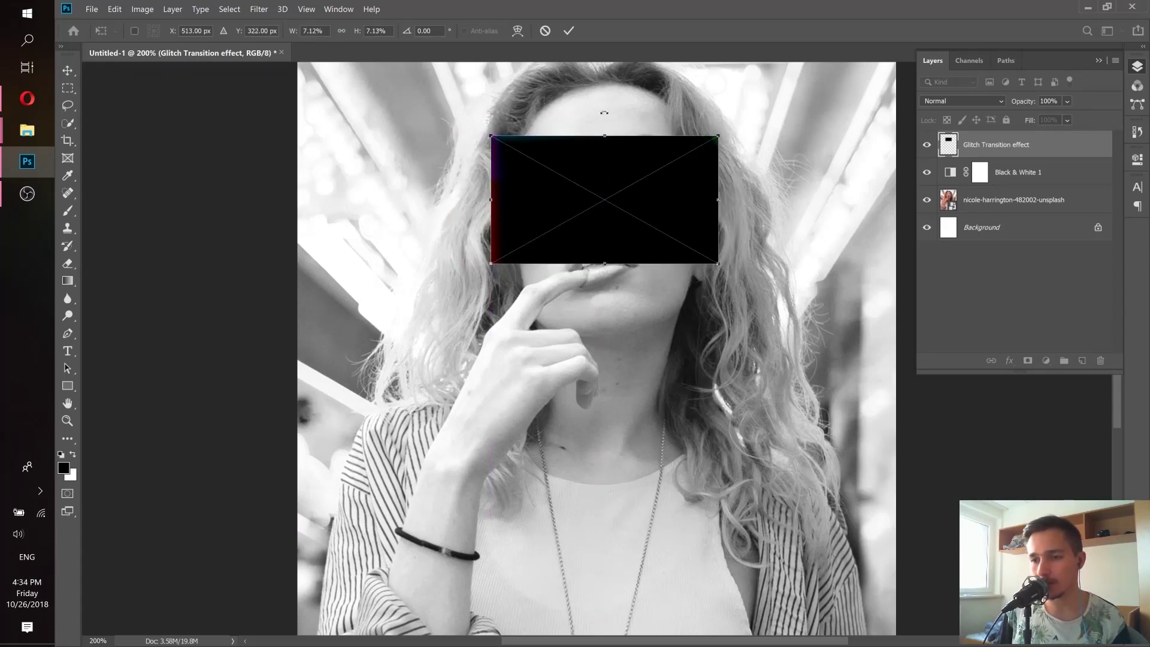
pyautogui.click(568, 31)
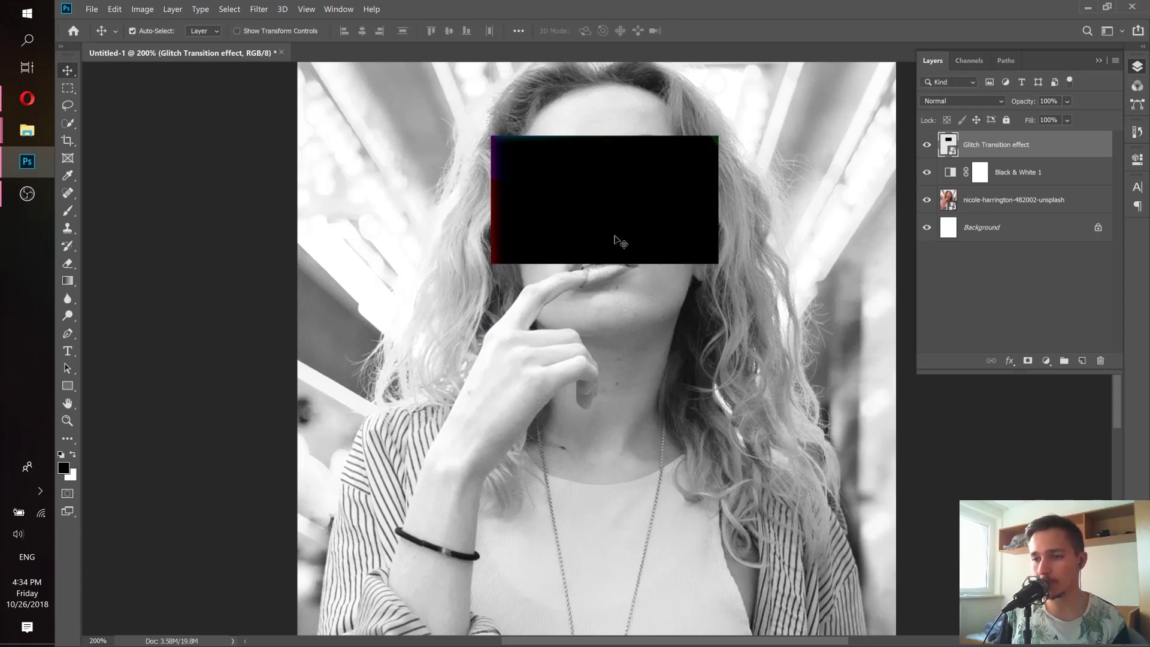
# - Check the glasses beneath the glitch video, then add a layer mask to the video layer and invert it to black
pyautogui.click(925, 146)
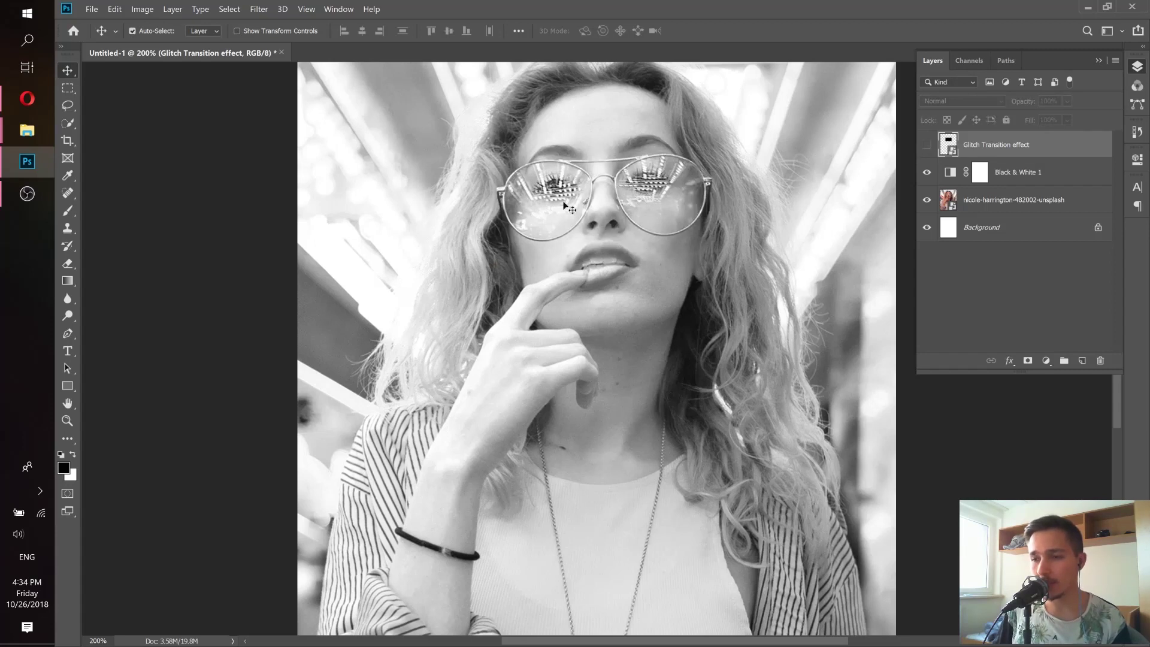
pyautogui.click(927, 145)
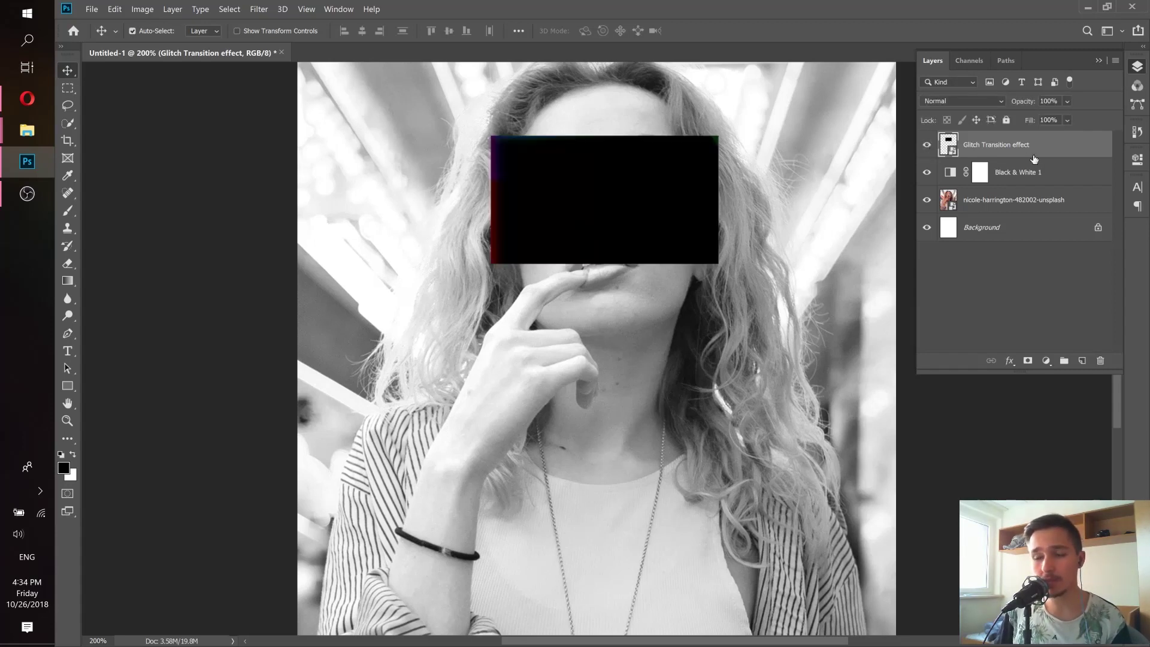
pyautogui.click(1027, 361)
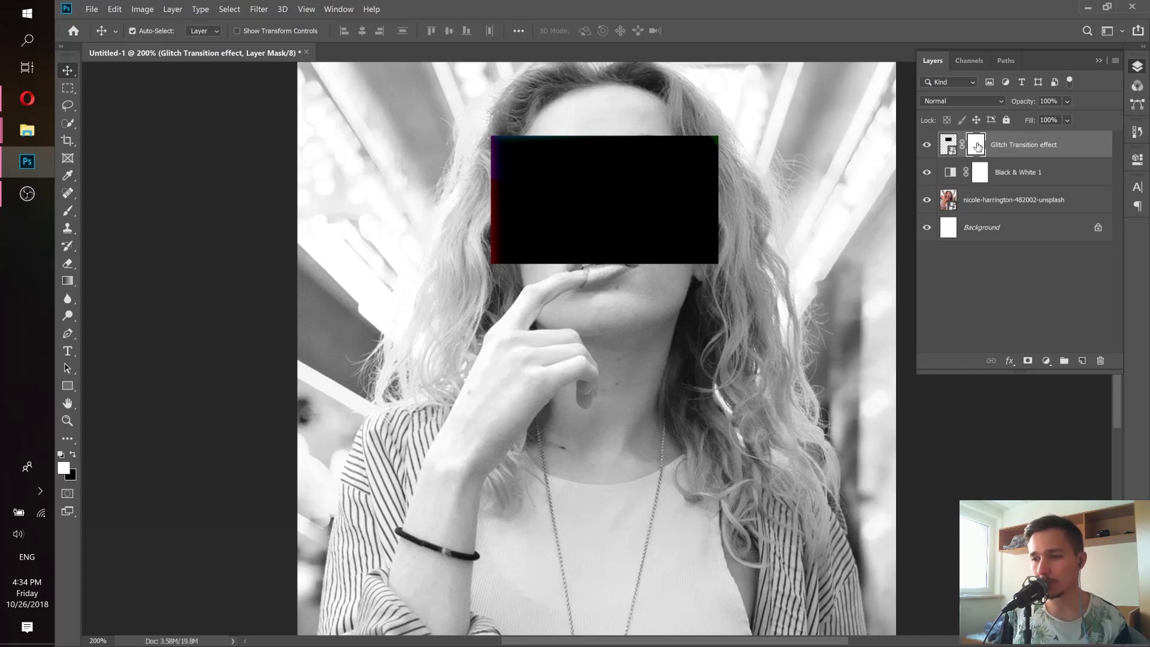
pyautogui.doubleClick(976, 146)
pyautogui.click(745, 276)
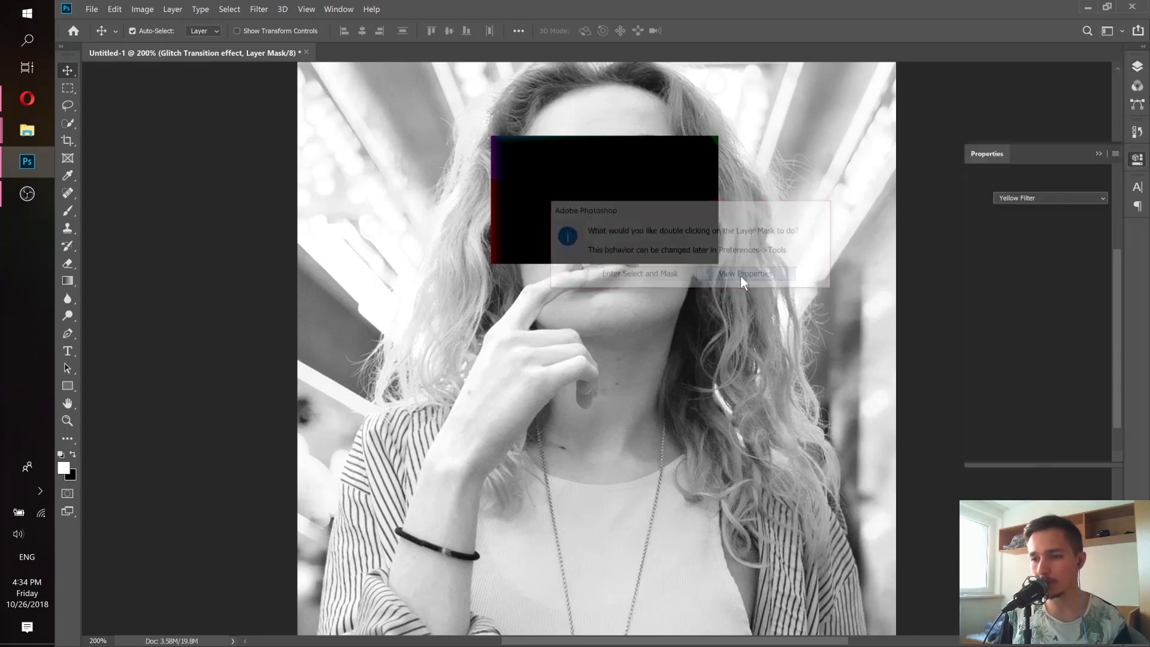
pyautogui.click(1057, 358)
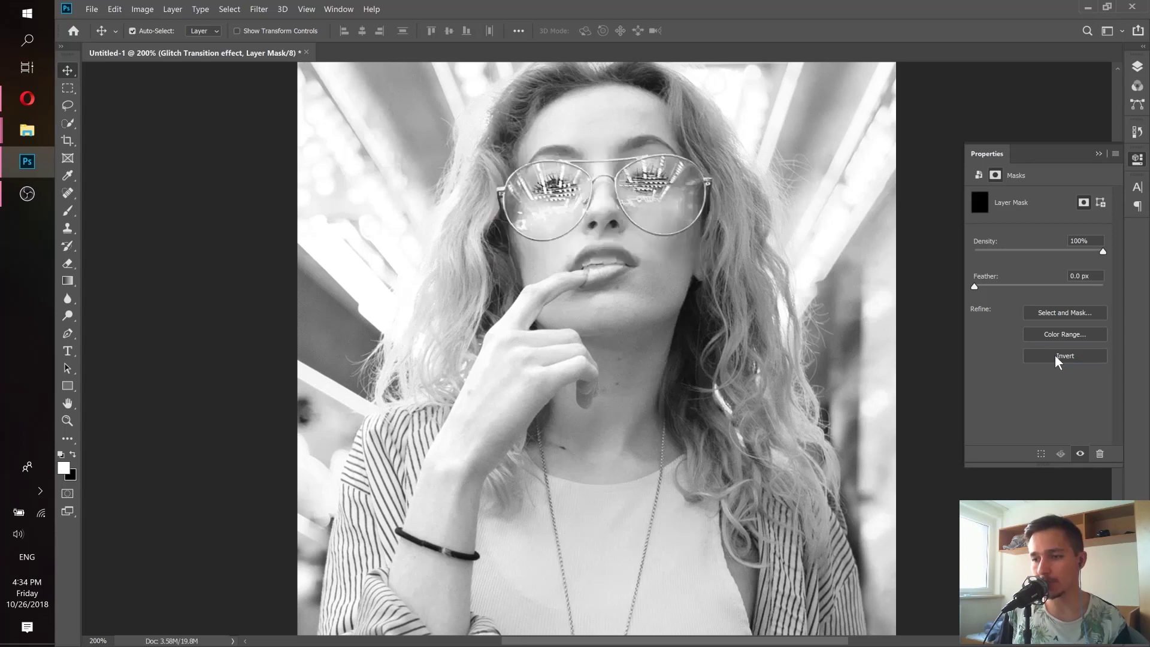
pyautogui.click(1137, 66)
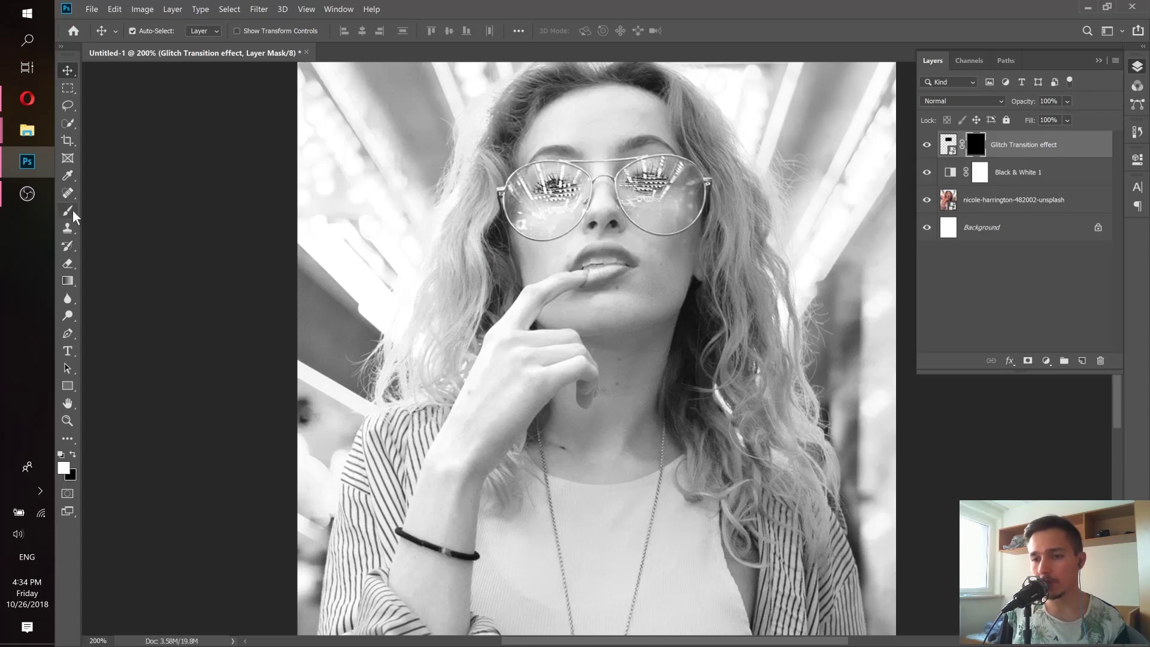
# - Set up the Brush tool with 0% smoothing, a 32 px size and 80% hardness
pyautogui.moveTo(73, 214); pyautogui.dragTo(132, 214)
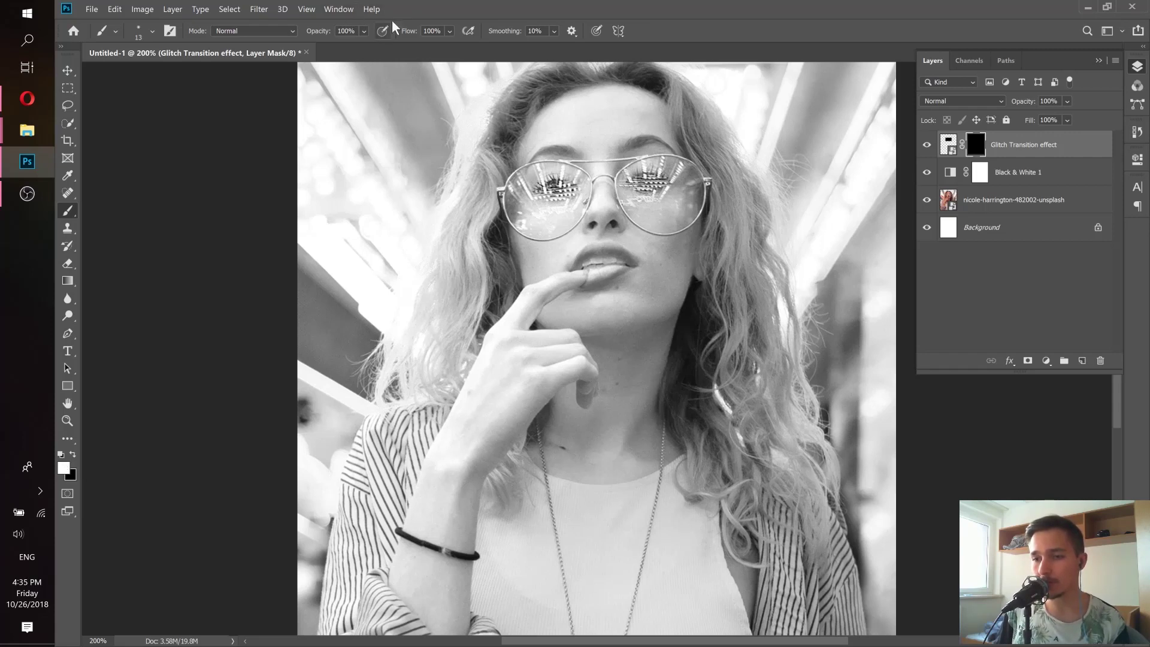
pyautogui.click(552, 33)
pyautogui.click(518, 10)
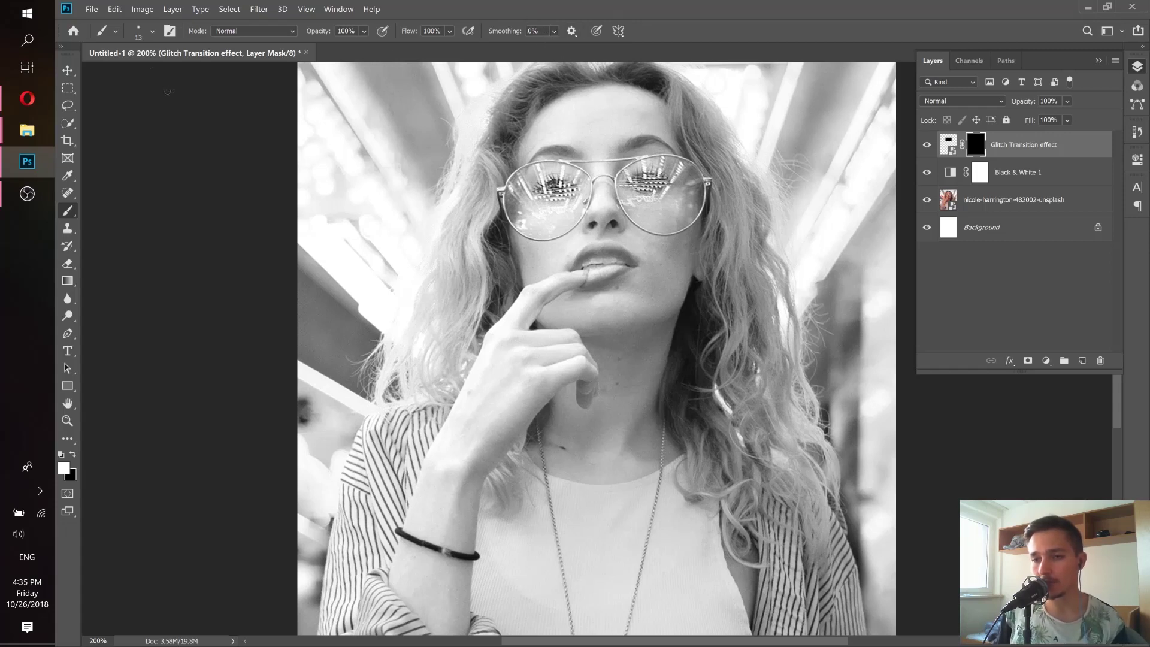
pyautogui.click(151, 31)
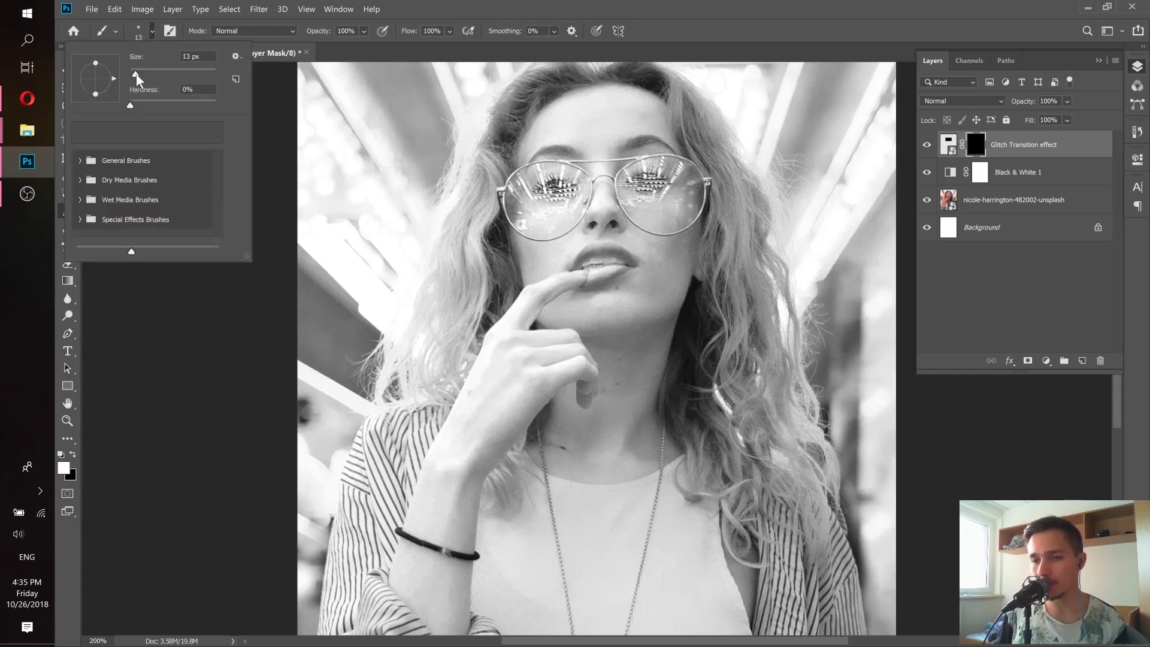
pyautogui.moveTo(136, 74); pyautogui.dragTo(142, 73)
pyautogui.click(445, 7)
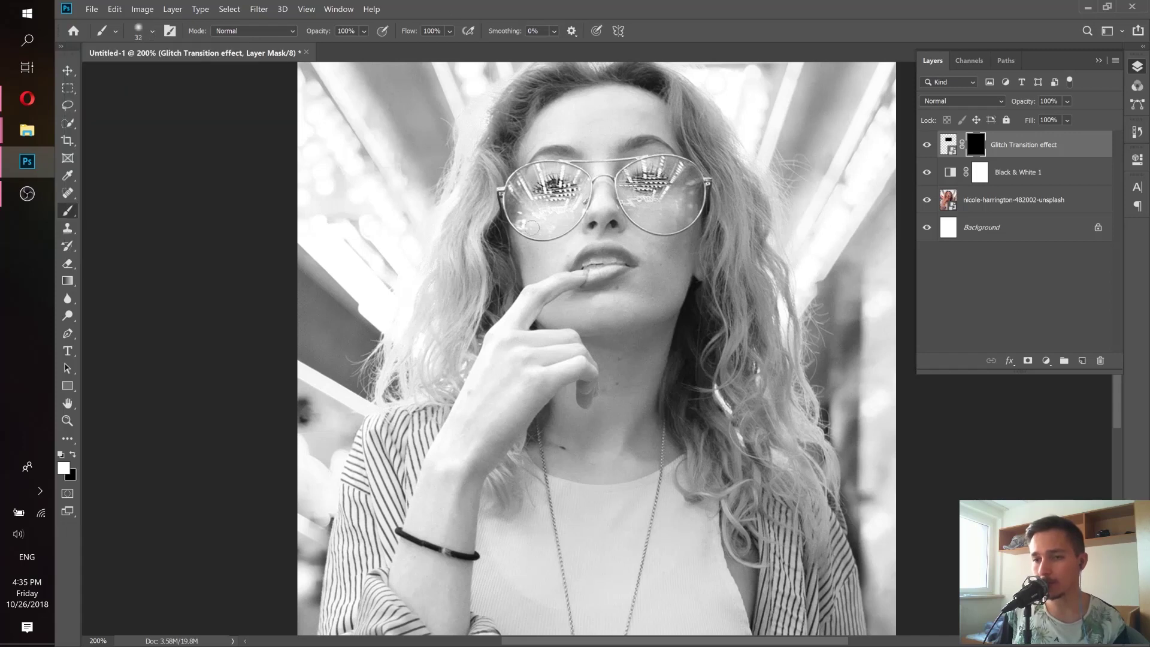
pyautogui.click(152, 30)
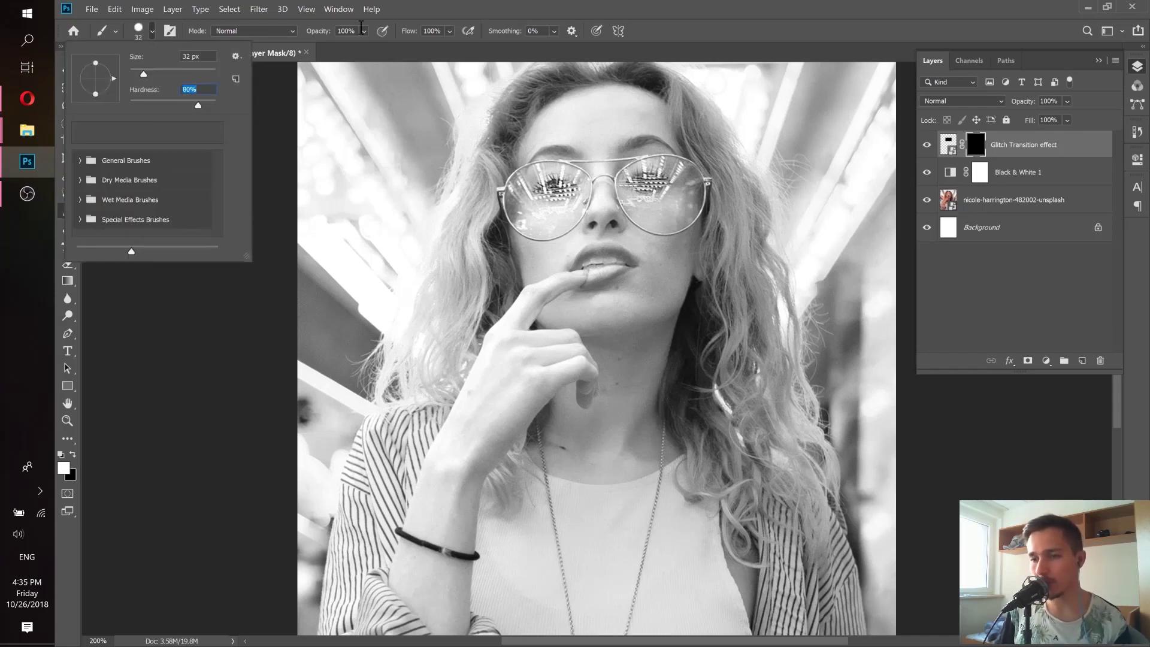
pyautogui.click(567, 7)
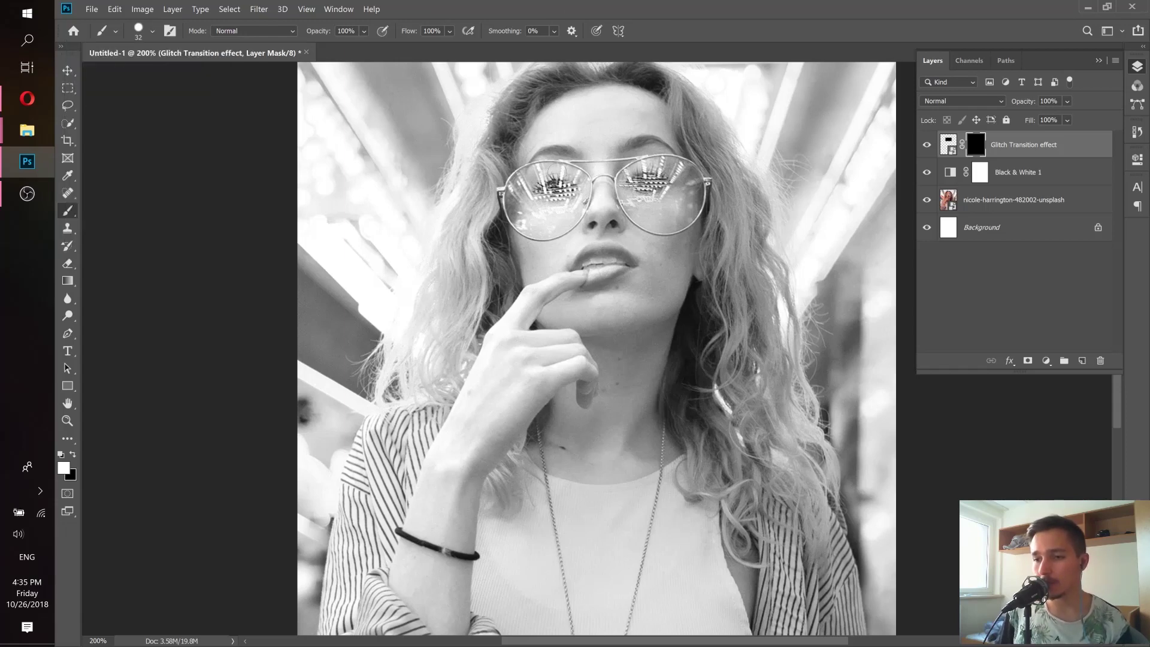
# - Paint white on the glitch layer's mask over both lenses, keeping inside the frames of the glasses
pyautogui.hotkey('ctrl', '+')
pyautogui.scroll(2, 558, 178)
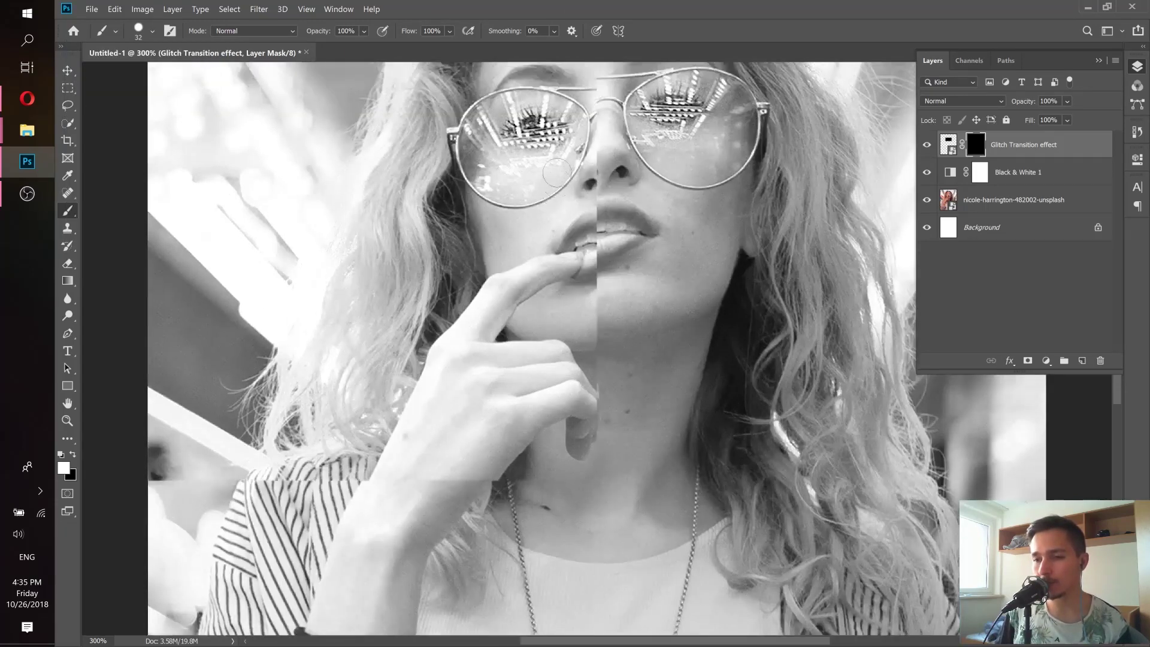
pyautogui.scroll(1, 559, 178)
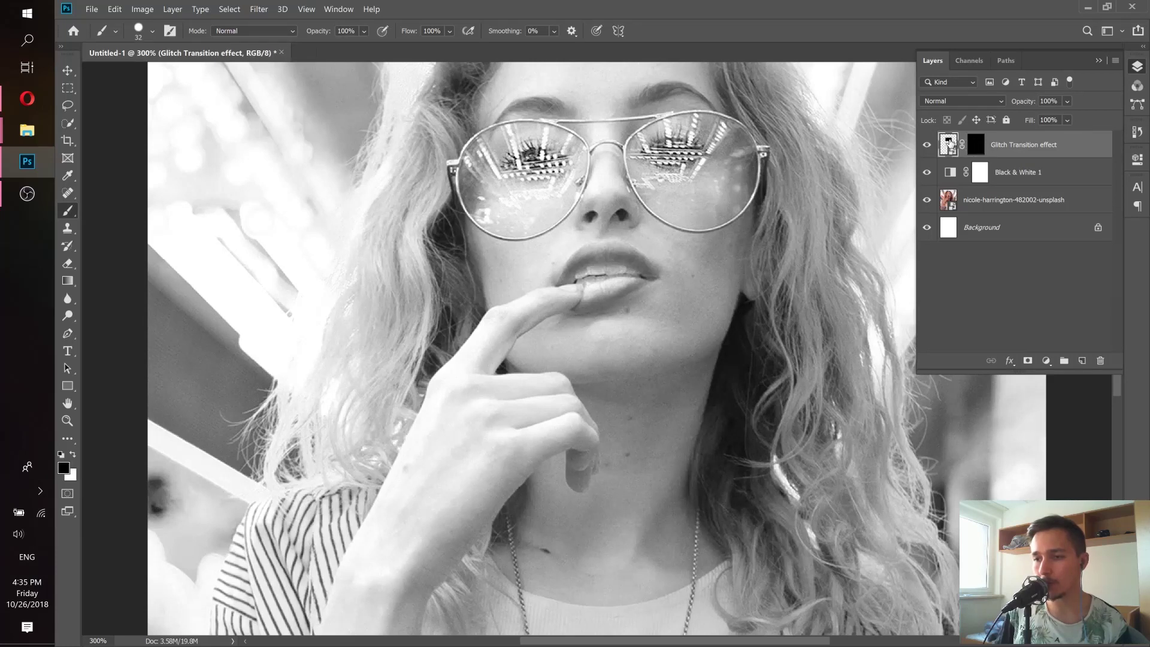
pyautogui.moveTo(490, 211)
pyautogui.mouseDown()
pyautogui.moveTo(544, 187)
pyautogui.moveTo(518, 186)
pyautogui.moveTo(540, 163)
pyautogui.moveTo(522, 168)
pyautogui.moveTo(517, 145)
pyautogui.moveTo(487, 197)
pyautogui.moveTo(494, 205)
pyautogui.moveTo(502, 179)
pyautogui.moveTo(509, 219)
pyautogui.moveTo(546, 213)
pyautogui.moveTo(569, 179)
pyautogui.moveTo(552, 147)
pyautogui.moveTo(564, 151)
pyautogui.moveTo(541, 141)
pyautogui.moveTo(487, 157)
pyautogui.moveTo(477, 174)
pyautogui.moveTo(490, 208)
pyautogui.moveTo(534, 219)
pyautogui.moveTo(503, 218)
pyautogui.moveTo(476, 178)
pyautogui.moveTo(491, 147)
pyautogui.moveTo(525, 140)
pyautogui.moveTo(503, 144)
pyautogui.mouseUp()
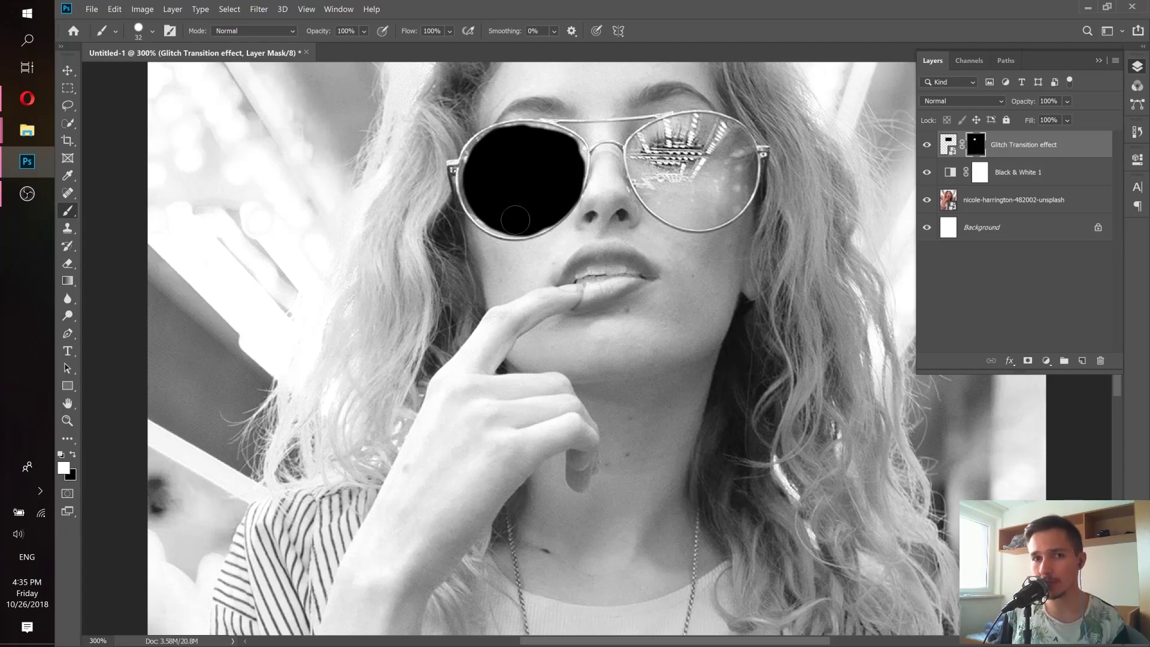
pyautogui.moveTo(482, 202)
pyautogui.mouseDown()
pyautogui.moveTo(488, 149)
pyautogui.moveTo(560, 149)
pyautogui.mouseUp()
pyautogui.moveTo(656, 153)
pyautogui.mouseDown()
pyautogui.moveTo(671, 198)
pyautogui.moveTo(740, 170)
pyautogui.moveTo(706, 192)
pyautogui.moveTo(665, 162)
pyautogui.moveTo(719, 123)
pyautogui.moveTo(733, 158)
pyautogui.moveTo(683, 141)
pyautogui.moveTo(650, 174)
pyautogui.moveTo(683, 207)
pyautogui.moveTo(736, 186)
pyautogui.moveTo(729, 146)
pyautogui.moveTo(707, 130)
pyautogui.moveTo(665, 136)
pyautogui.moveTo(648, 154)
pyautogui.mouseUp()
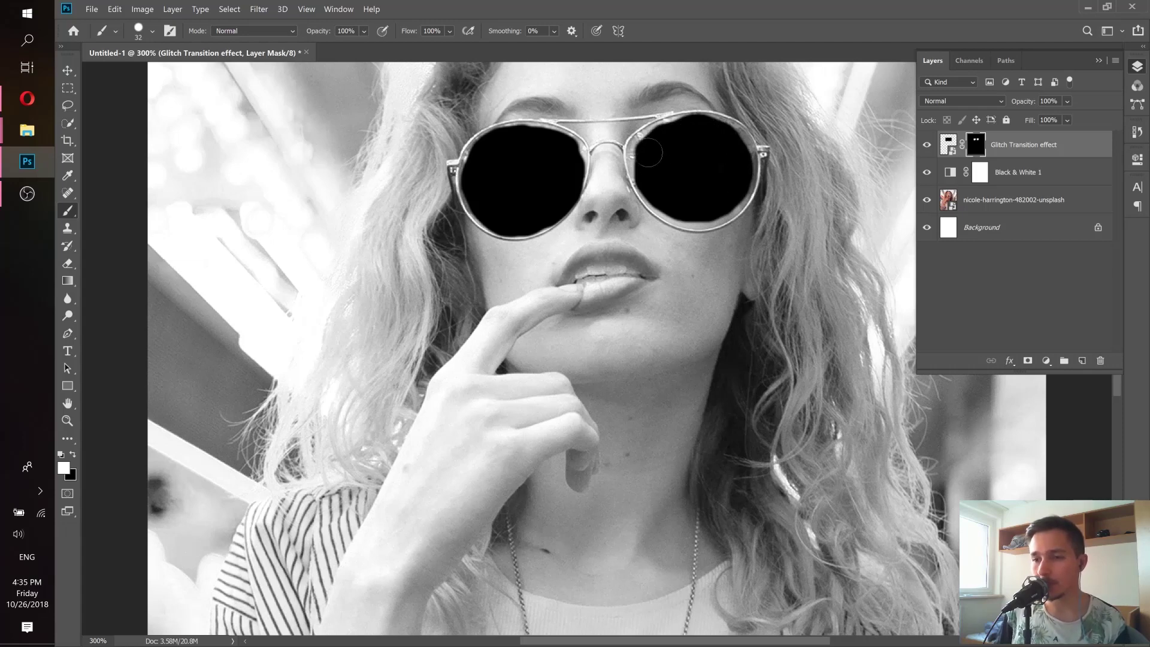
# - Show the Timeline with more height, create a video timeline from the layers and dismiss the tip
pyautogui.click(331, 11)
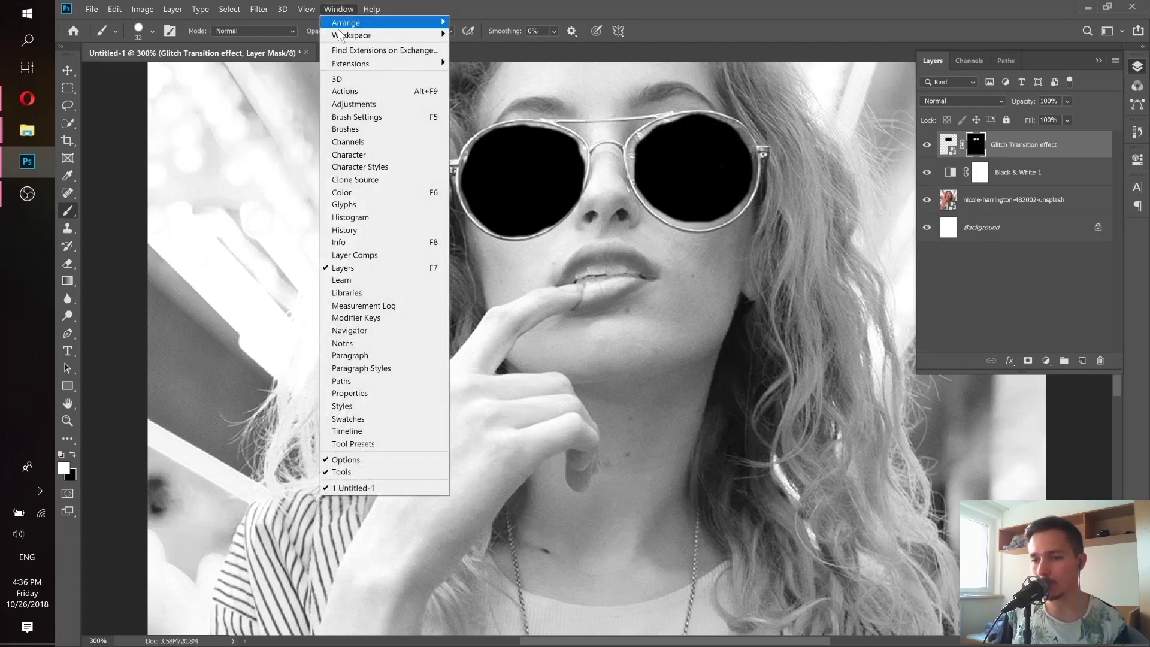
pyautogui.click(371, 432)
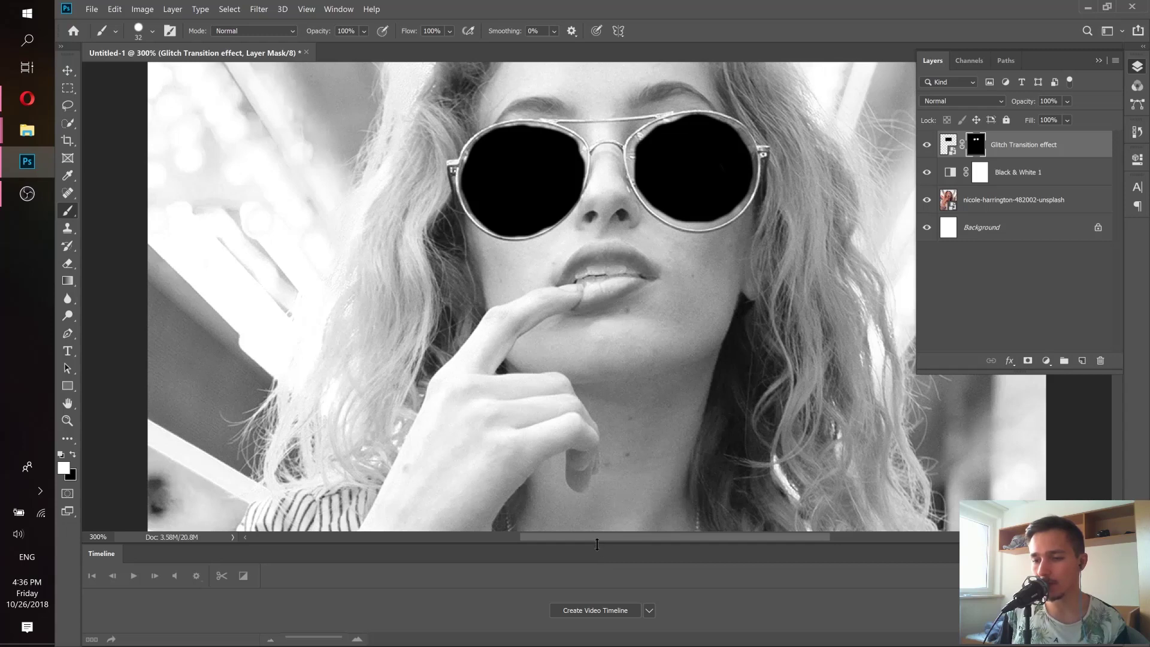
pyautogui.moveTo(596, 543); pyautogui.dragTo(595, 485)
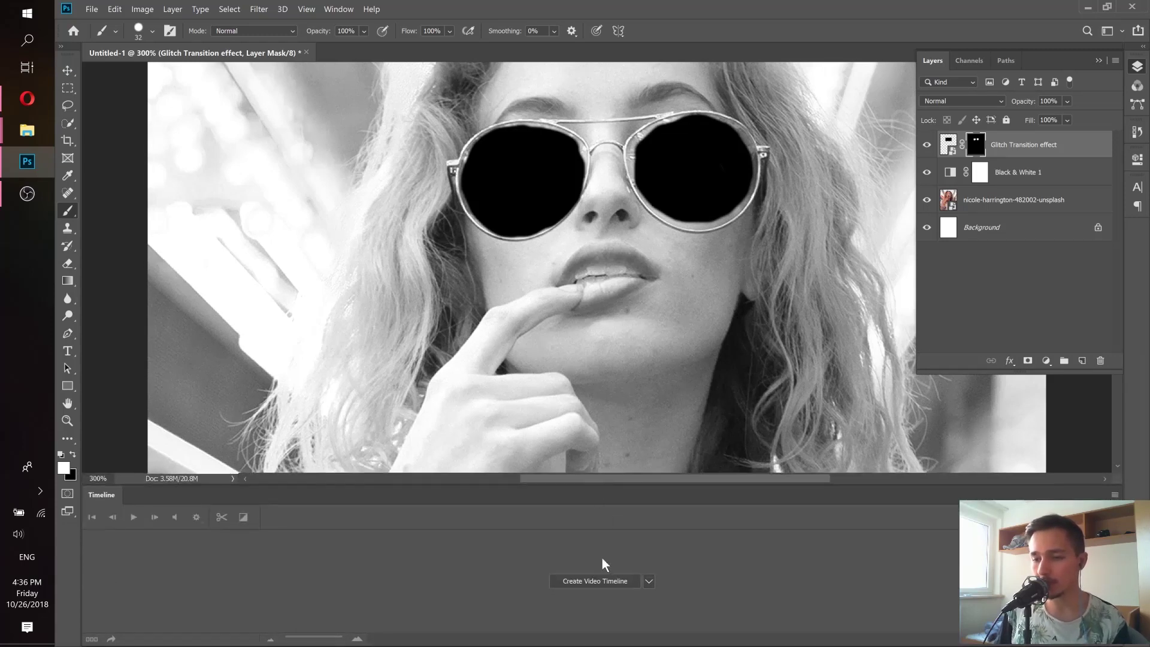
pyautogui.click(605, 580)
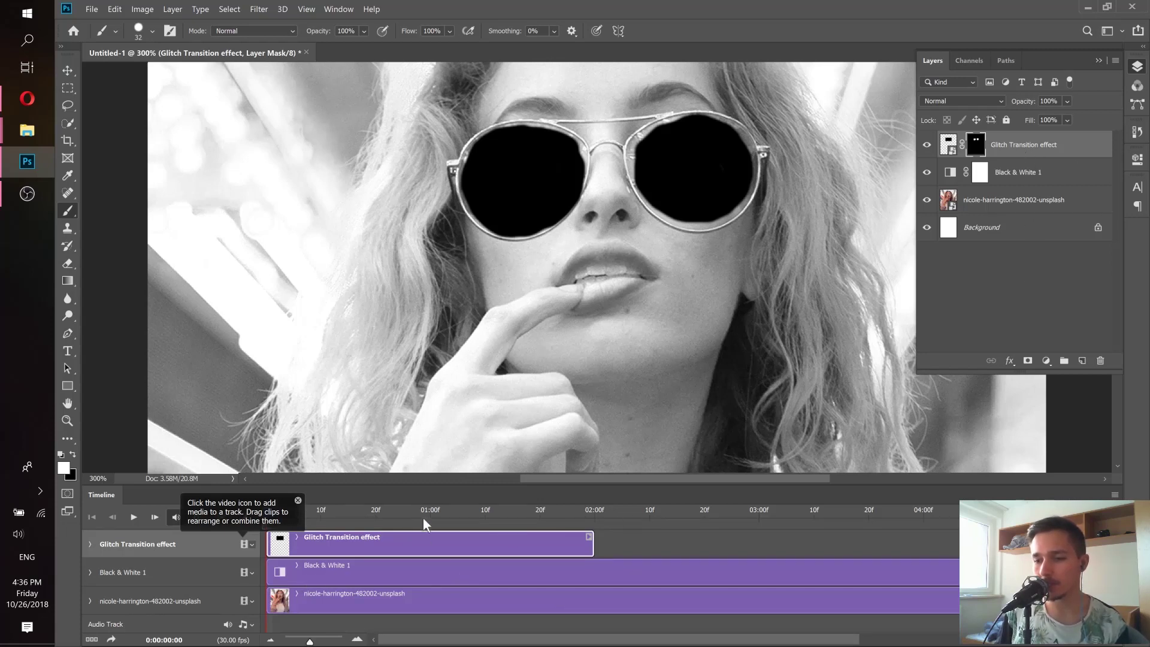
pyautogui.click(297, 501)
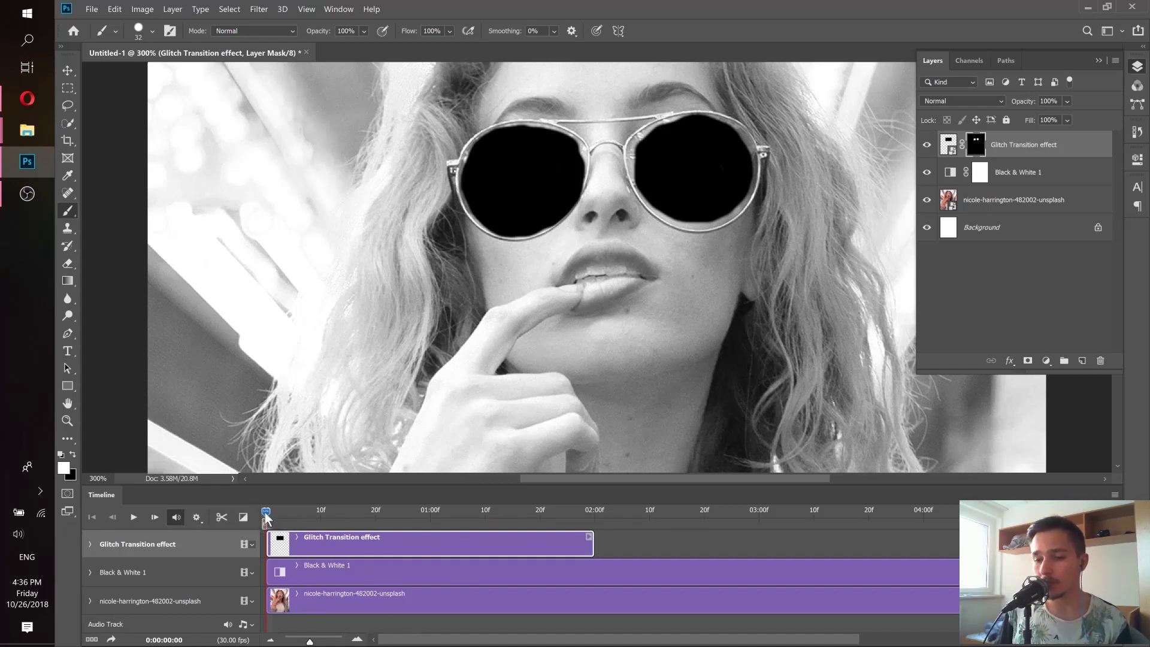
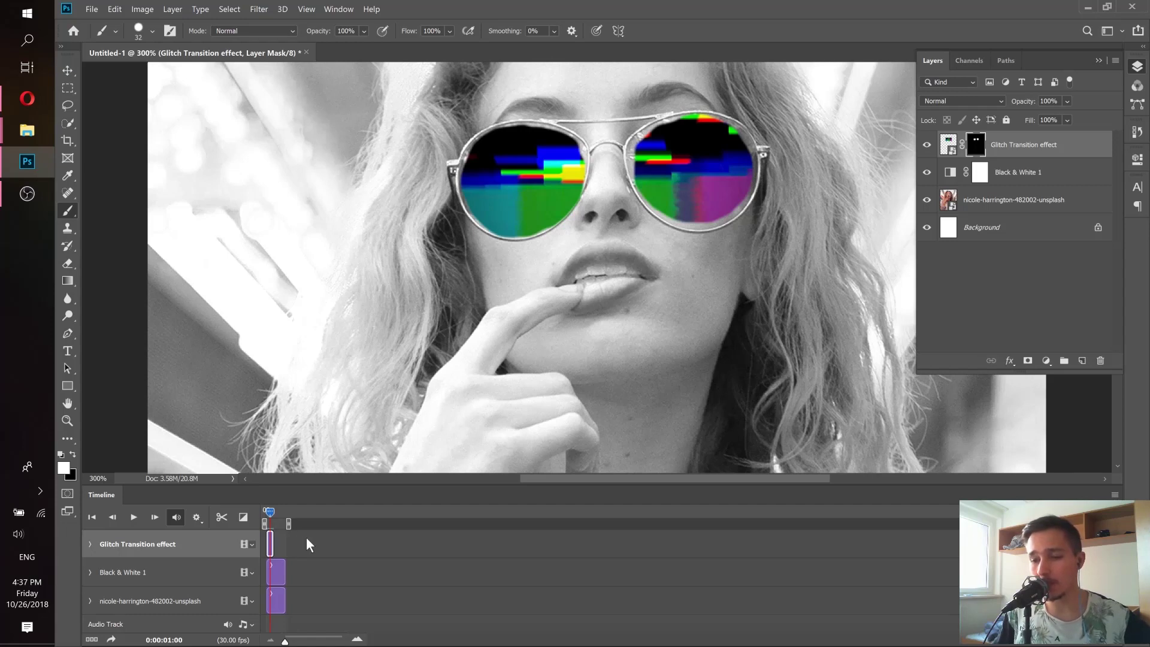
# - Examine the glitch clip on the enlarged timeline, comparing the frames at 0:00:00:15 and 0:00:01:00
pyautogui.click(357, 641)
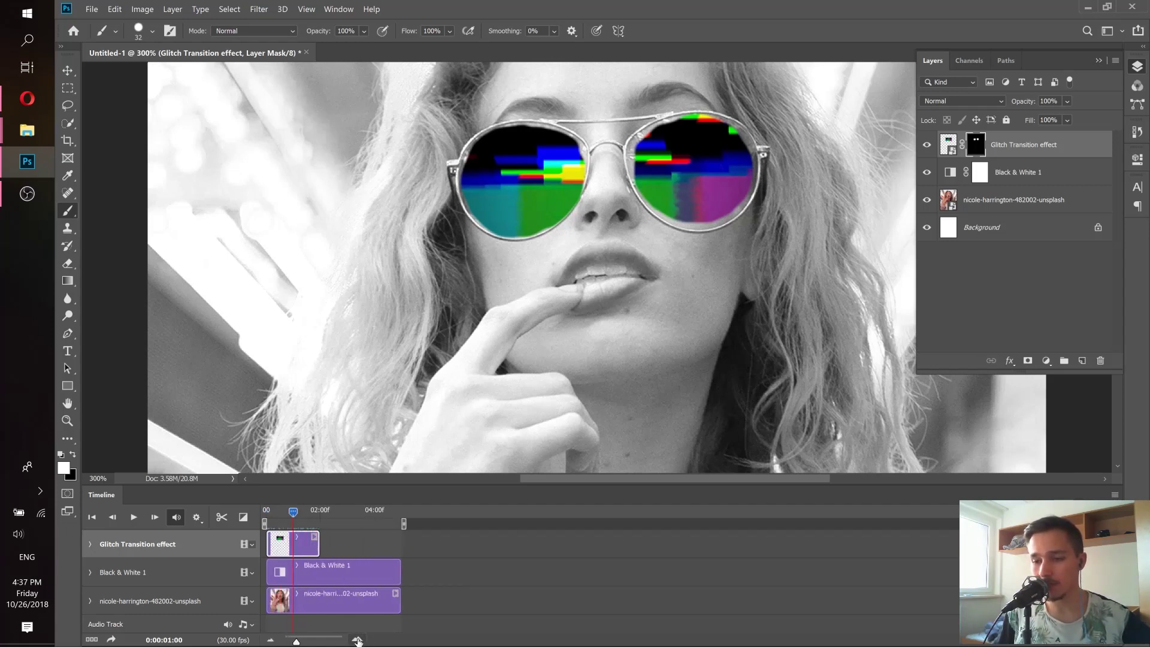
pyautogui.click(358, 640)
pyautogui.click(358, 641)
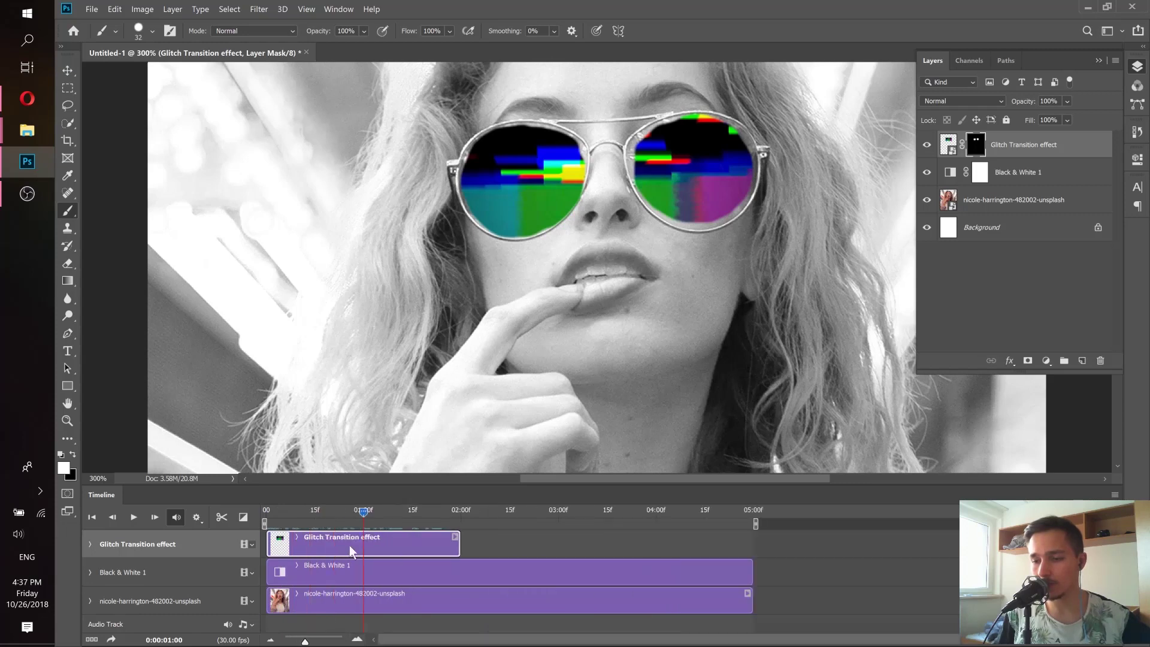
pyautogui.click(270, 640)
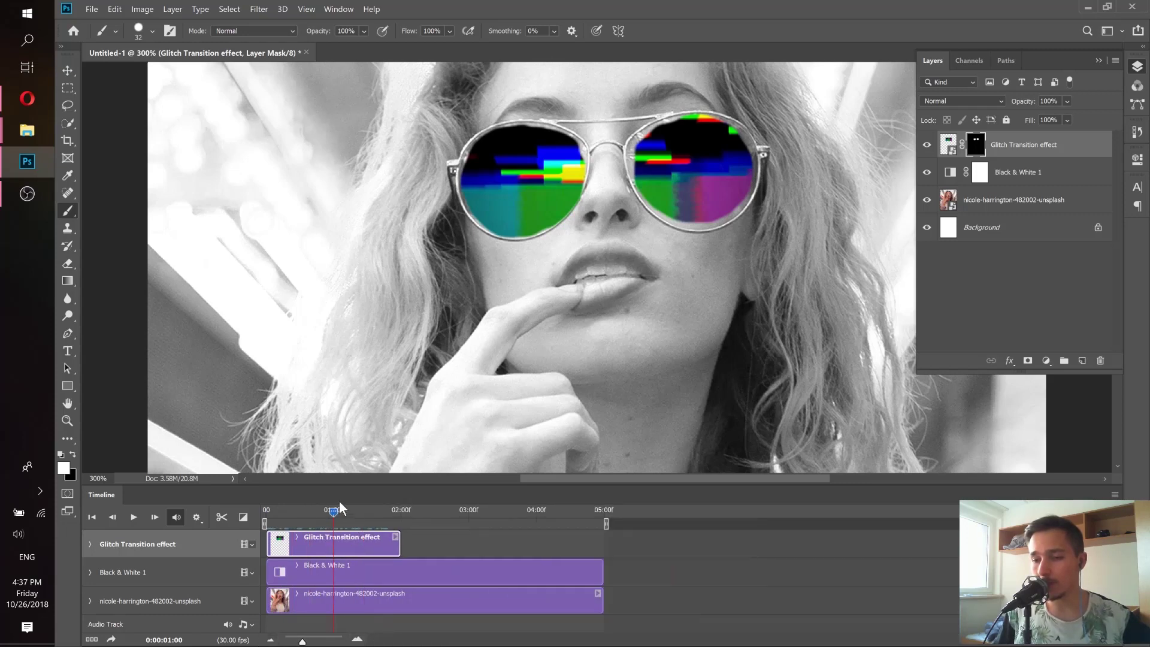
pyautogui.click(358, 640)
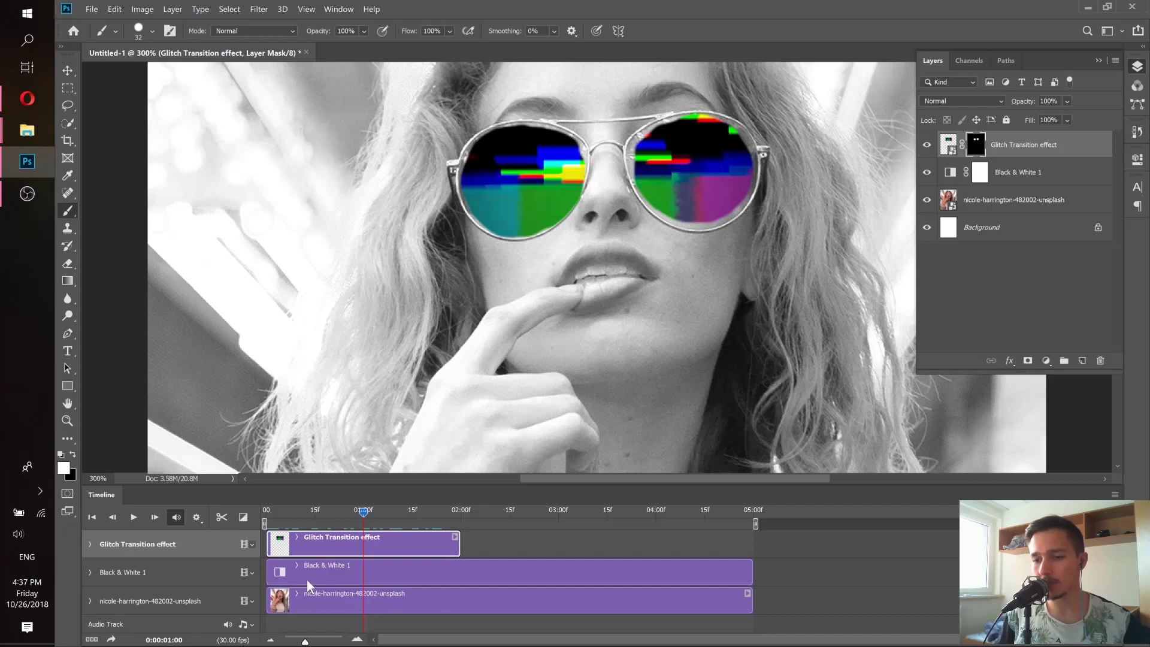
pyautogui.click(313, 512)
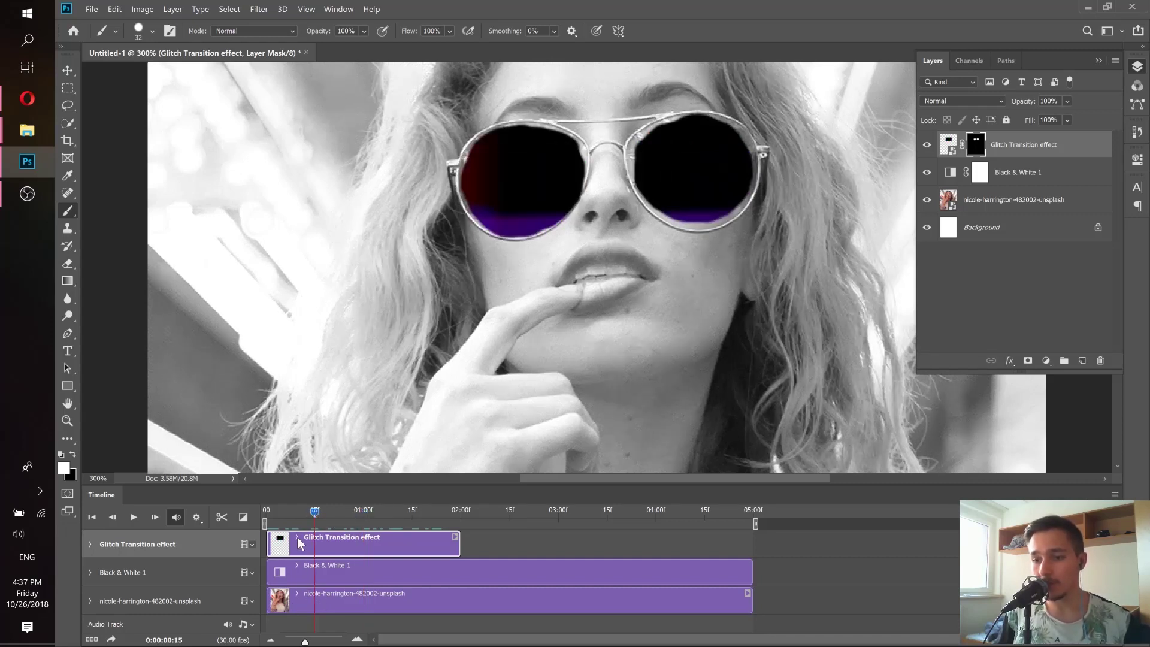
pyautogui.click(363, 510)
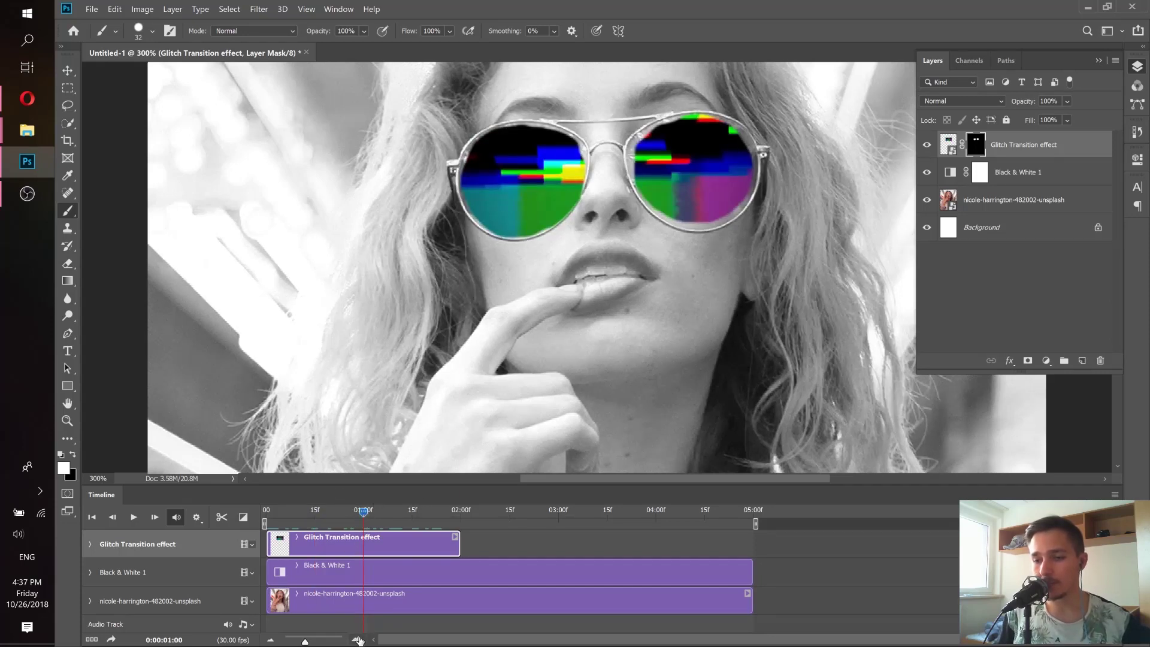
pyautogui.click(358, 639)
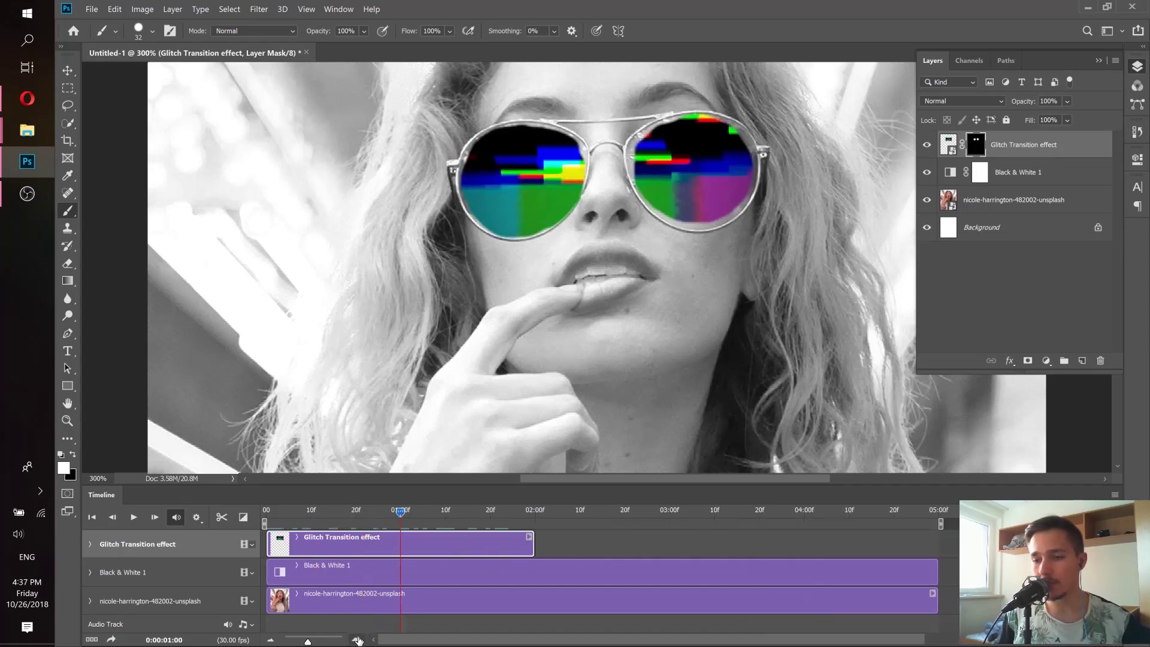
# - Review the glitch clip's frames between its start and 0:00:02:00, ending at 0:00:01:04
pyautogui.click(306, 510)
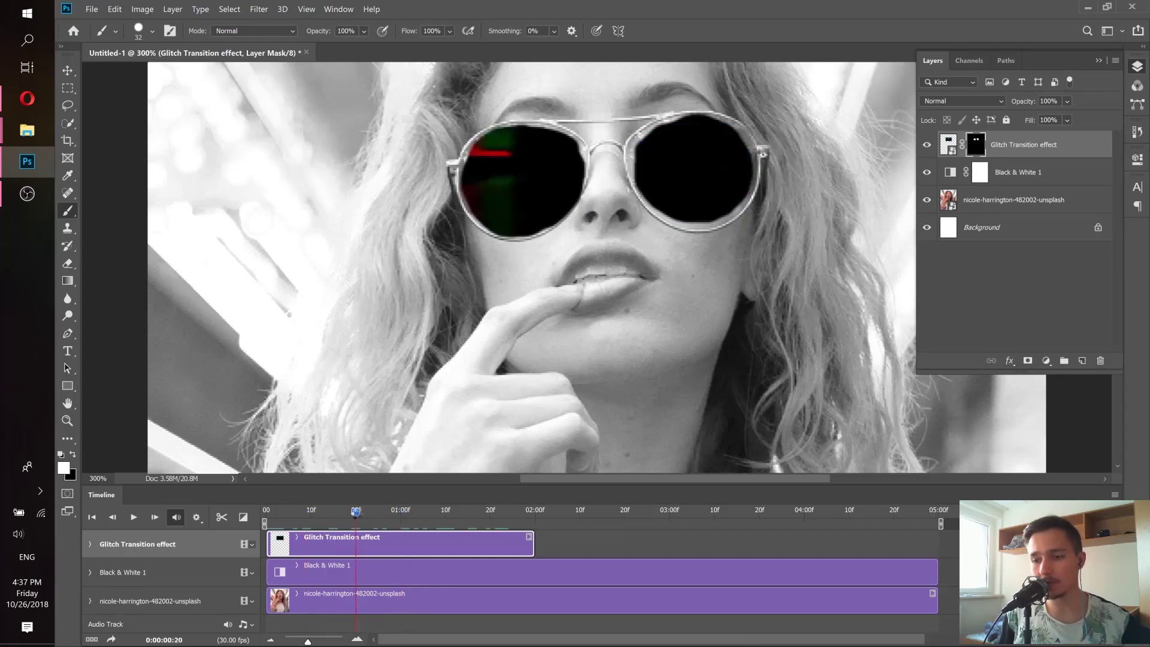
pyautogui.click(400, 510)
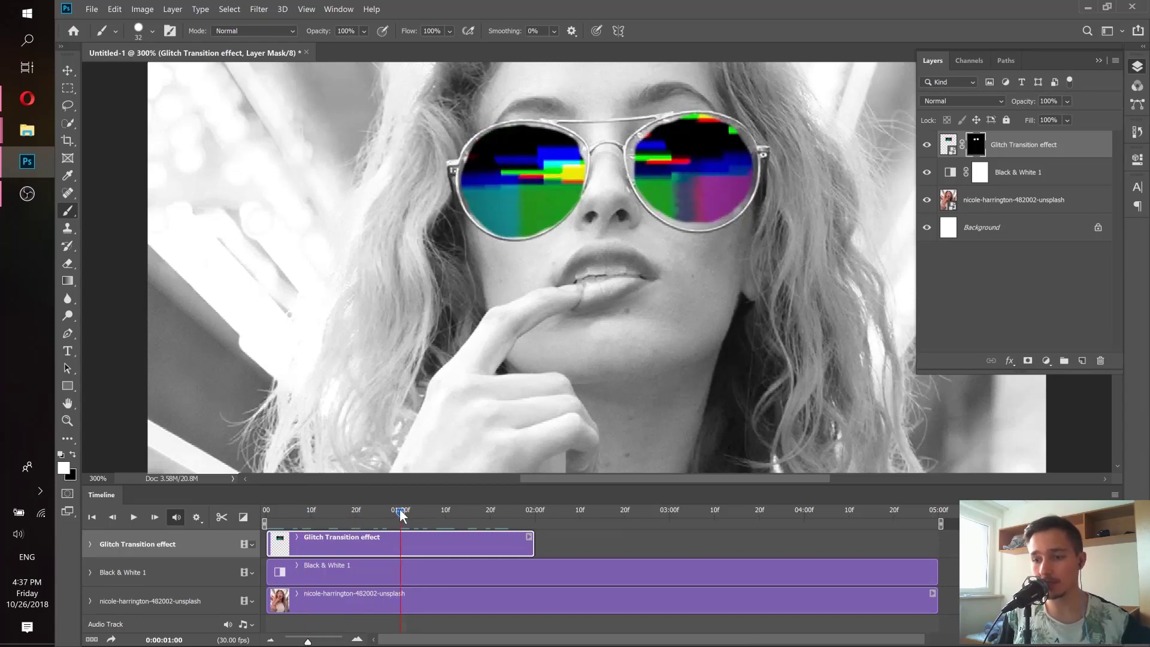
pyautogui.click(444, 510)
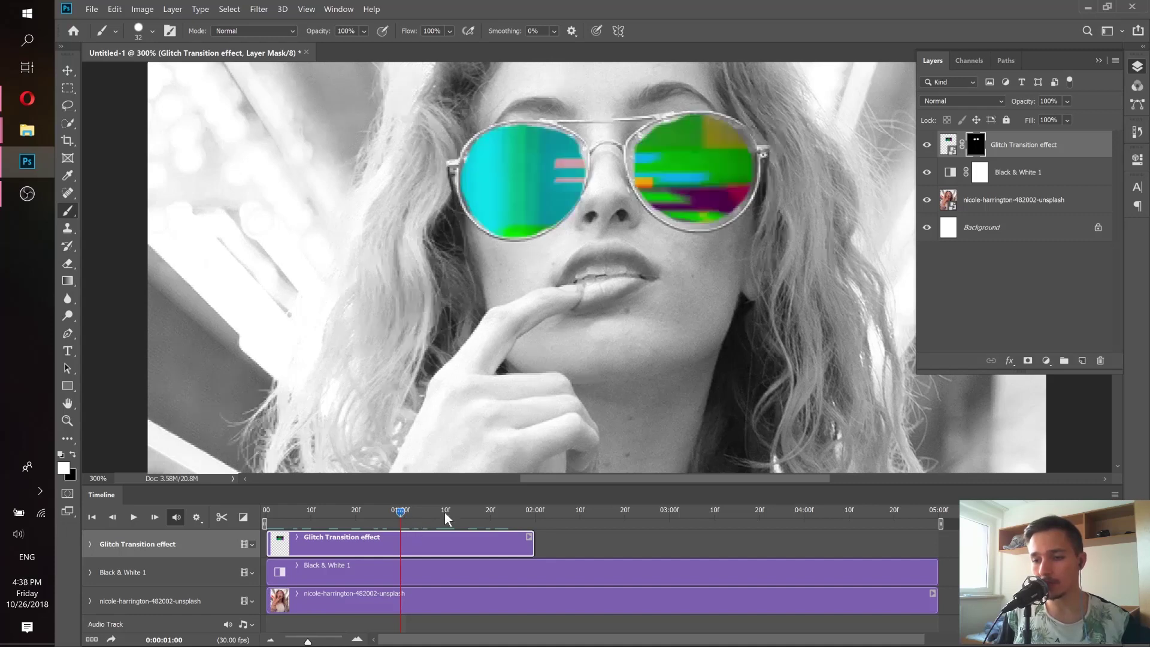
pyautogui.click(490, 511)
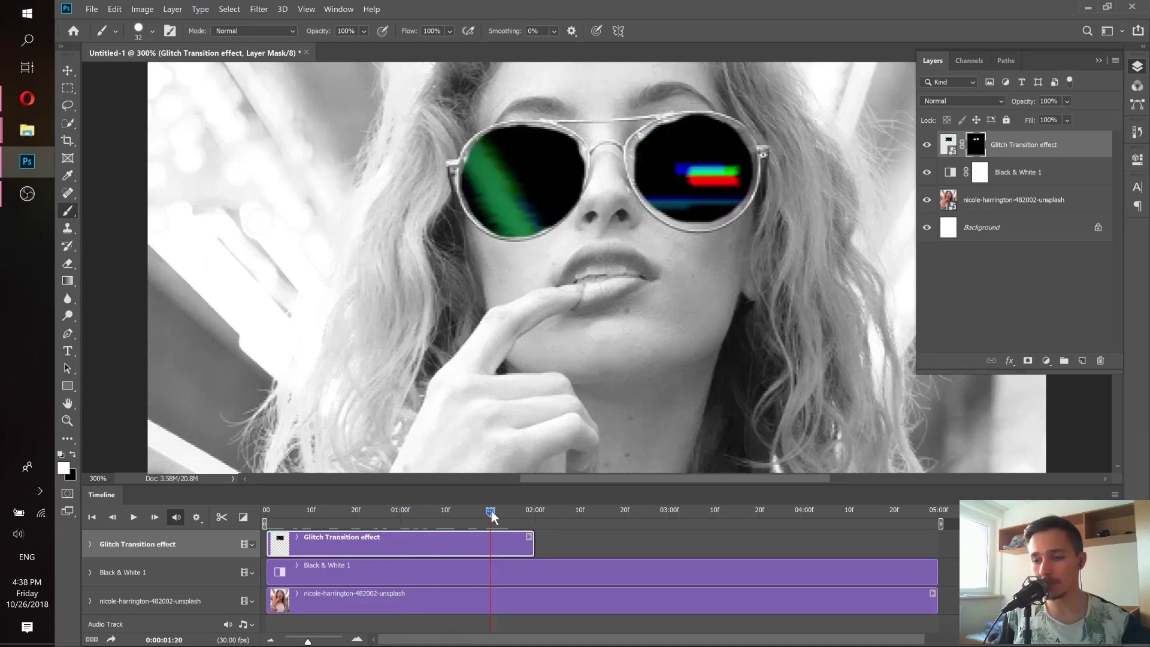
pyautogui.click(536, 512)
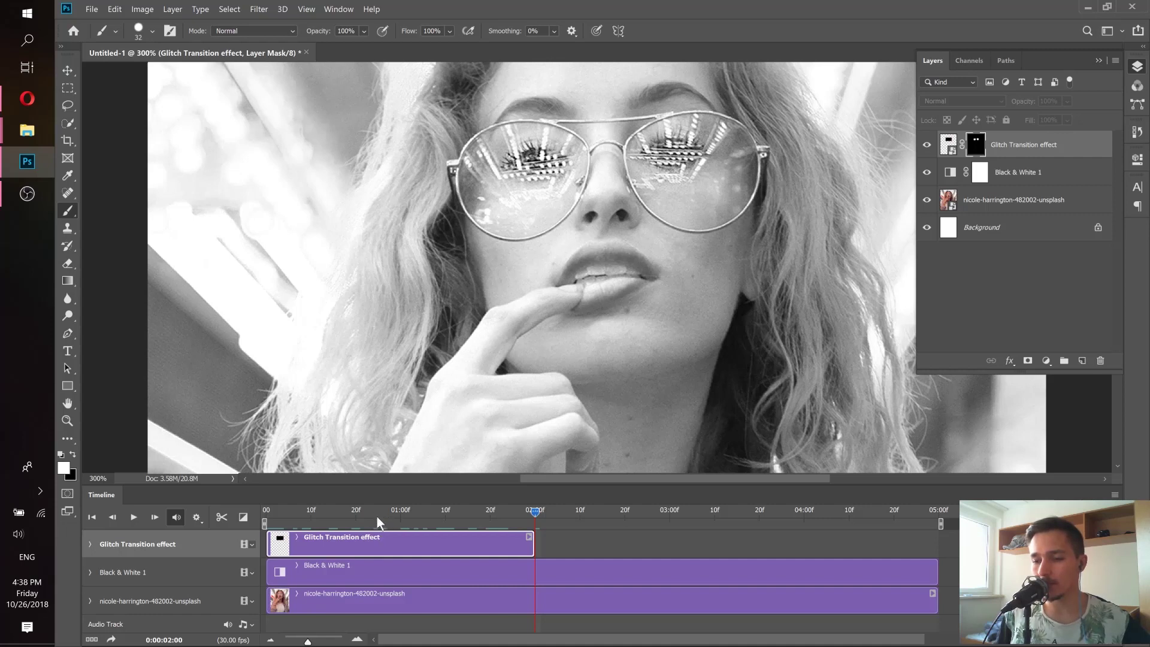
pyautogui.moveTo(318, 508); pyautogui.dragTo(275, 509)
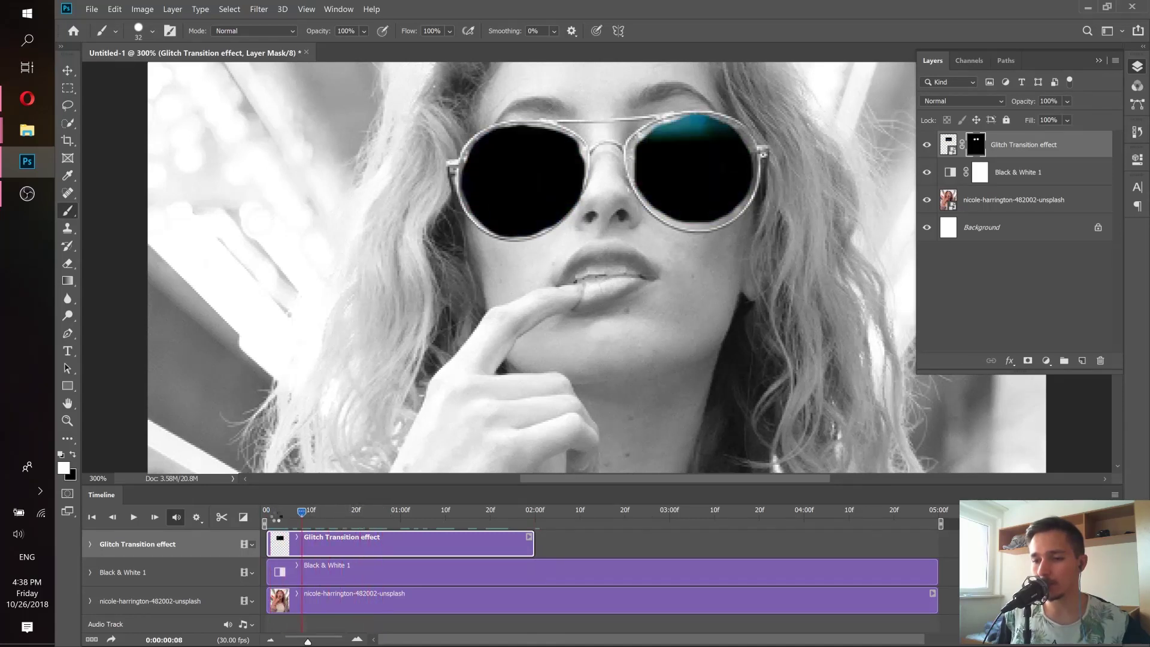
pyautogui.click(390, 515)
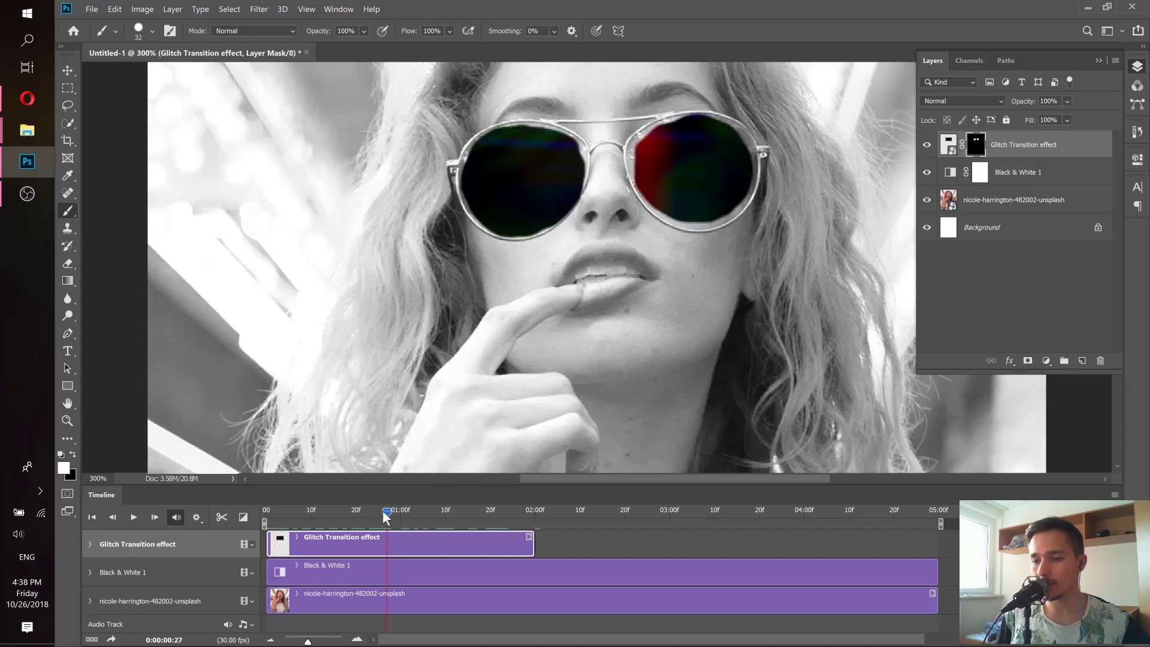
pyautogui.moveTo(389, 515); pyautogui.dragTo(420, 520)
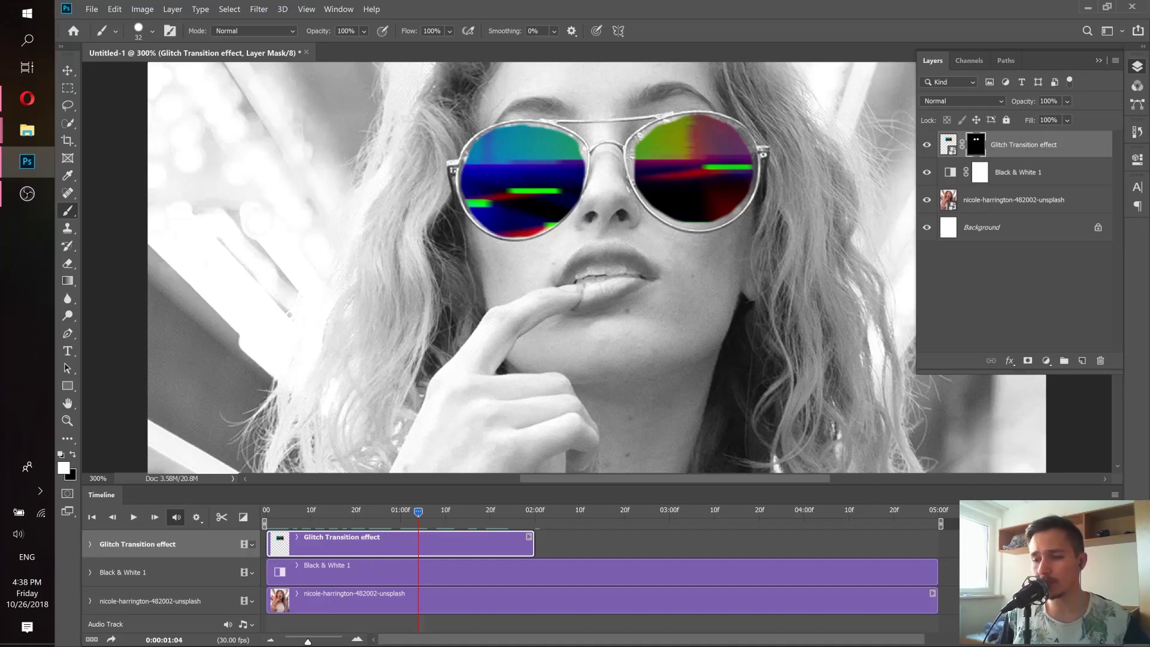
# - Inspect the masked edges of both lenses up close at 800% and return to the whole portrait at 100%
pyautogui.moveTo(504, 183); pyautogui.dragTo(606, 201)
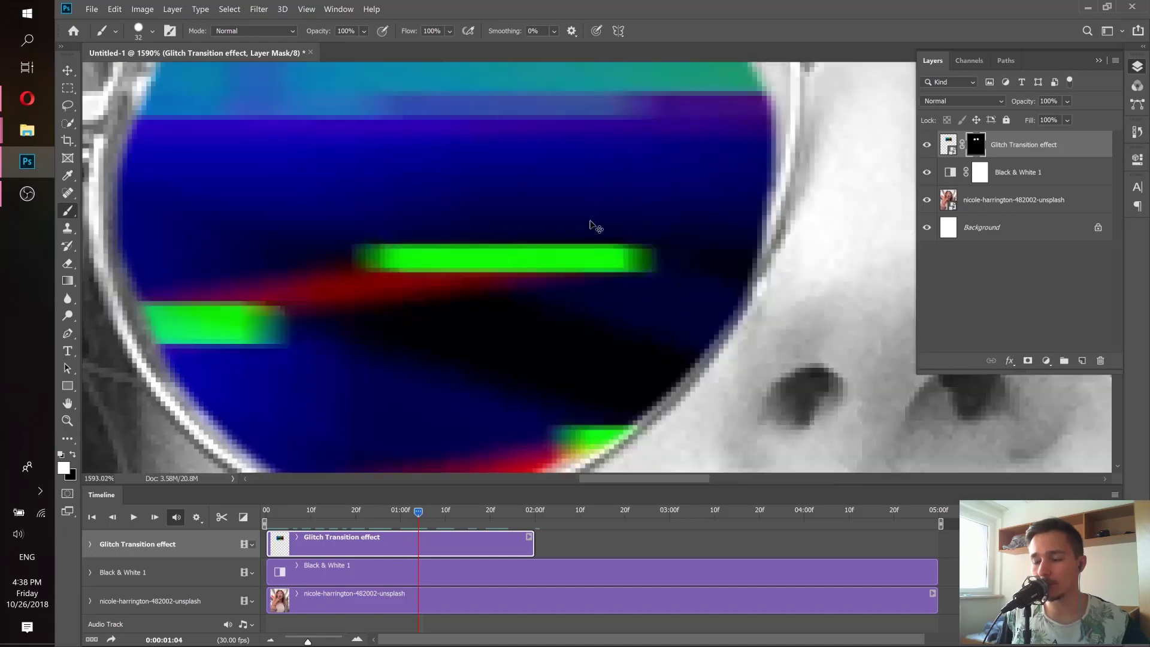
pyautogui.scroll(-4, 589, 224)
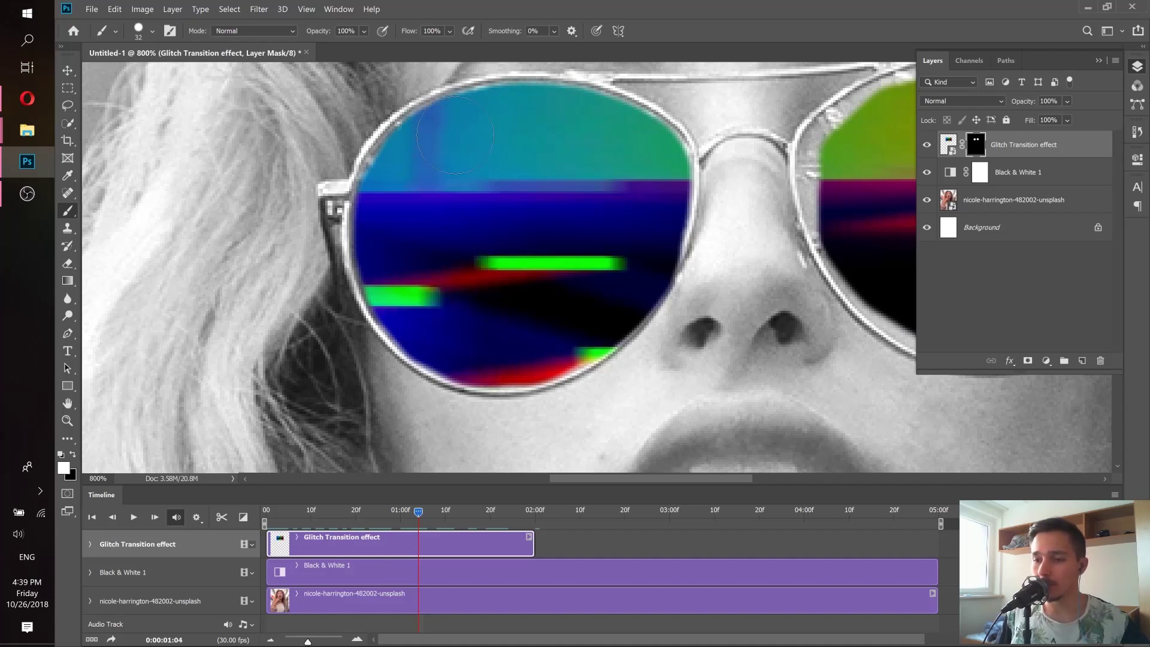
pyautogui.moveTo(659, 259); pyautogui.dragTo(387, 264)
pyautogui.moveTo(563, 146)
pyautogui.mouseDown()
pyautogui.moveTo(498, 173)
pyautogui.moveTo(486, 211)
pyautogui.moveTo(530, 327)
pyautogui.moveTo(621, 359)
pyautogui.moveTo(701, 324)
pyautogui.moveTo(729, 287)
pyautogui.moveTo(742, 198)
pyautogui.moveTo(707, 147)
pyautogui.moveTo(648, 134)
pyautogui.moveTo(589, 136)
pyautogui.moveTo(497, 171)
pyautogui.moveTo(482, 193)
pyautogui.moveTo(482, 229)
pyautogui.moveTo(525, 317)
pyautogui.moveTo(512, 306)
pyautogui.moveTo(477, 243)
pyautogui.moveTo(475, 186)
pyautogui.moveTo(542, 153)
pyautogui.mouseUp()
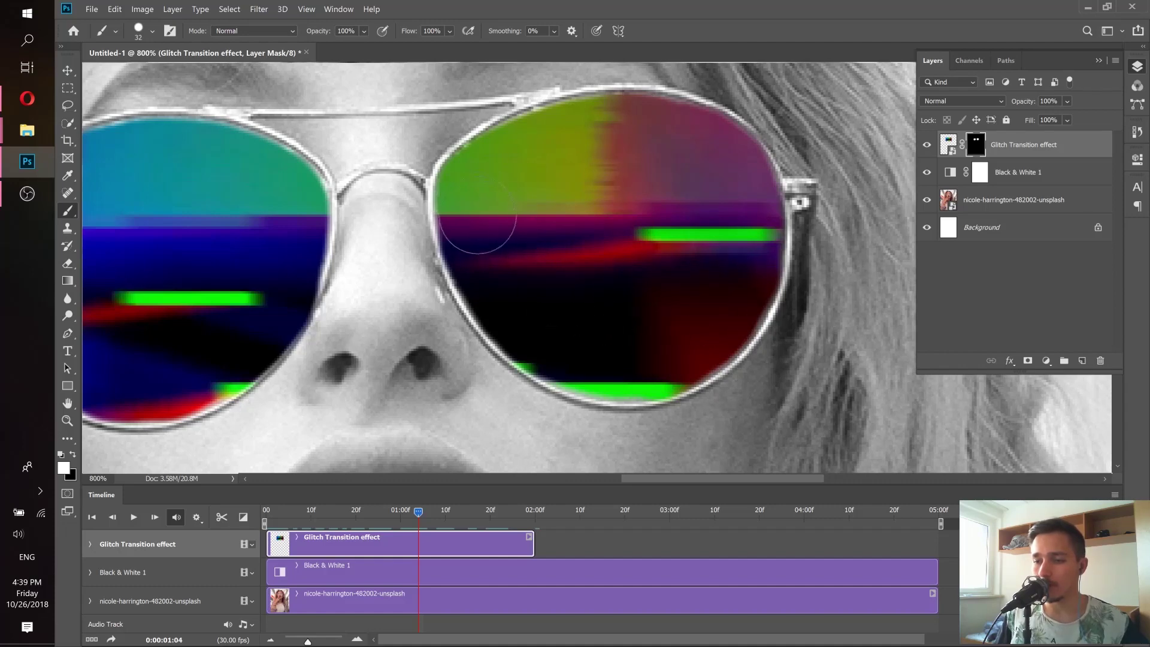
pyautogui.hotkey('ctrl', '-')
pyautogui.hotkey('ctrl', '-')
pyautogui.hotkey('ctrl', '-')
pyautogui.hotkey('ctrl', '-')
pyautogui.hotkey('ctrl', '-')
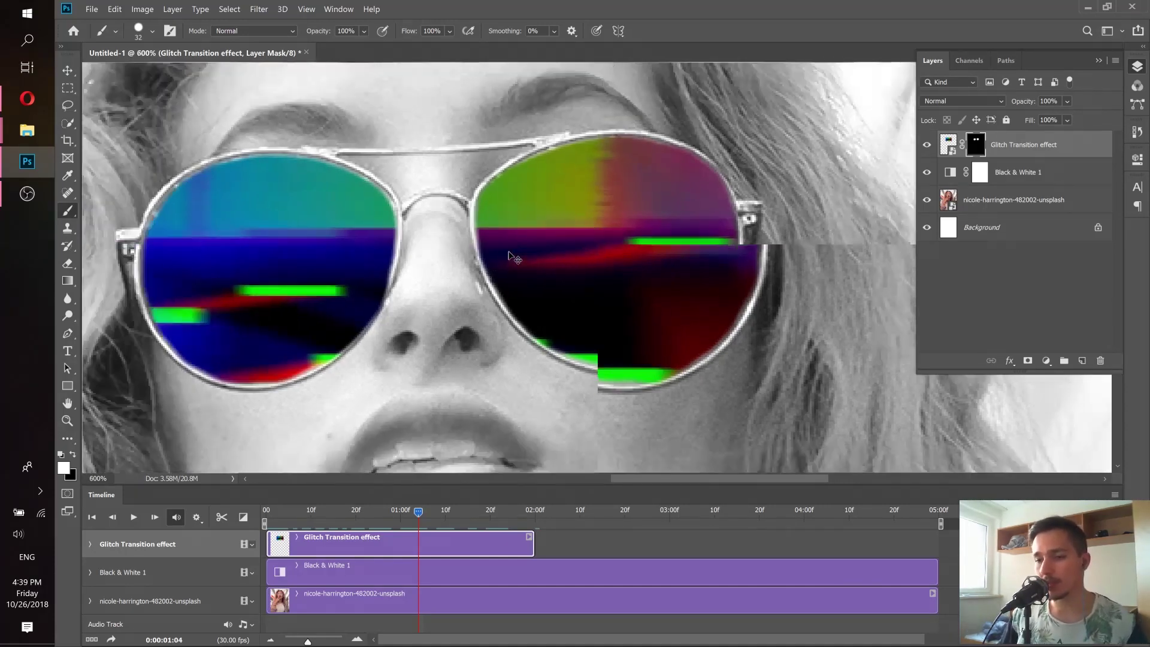
pyautogui.hotkey('ctrl', '-')
pyautogui.hotkey('ctrl', '-')
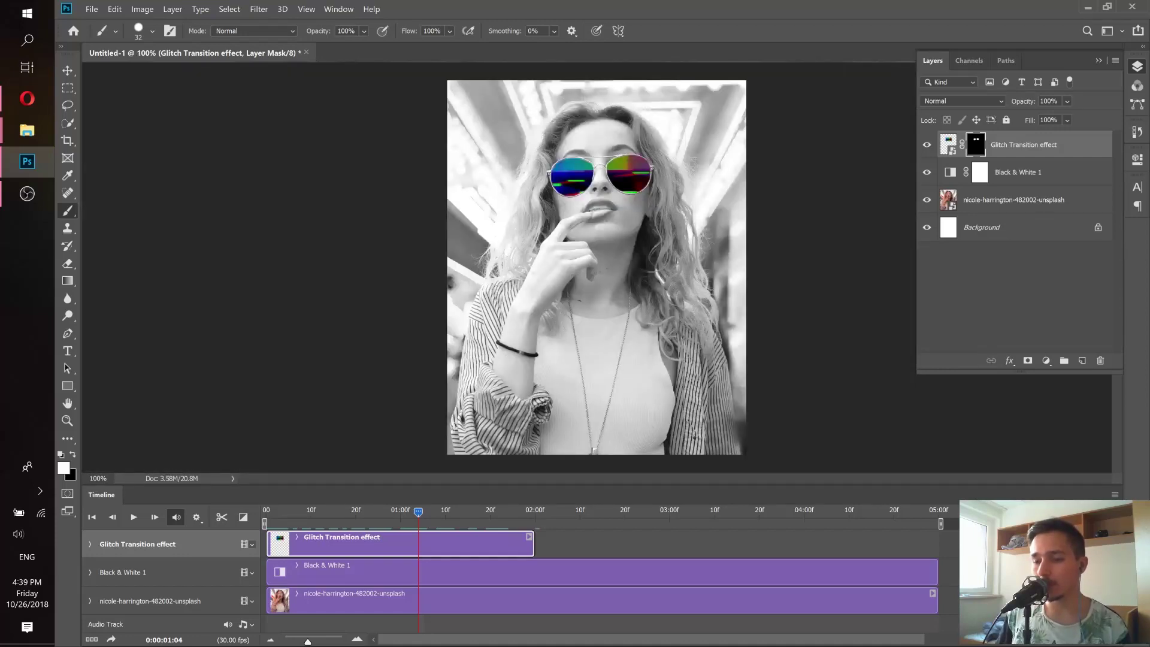
# - Switch to the browser, play the "Glitching glasses" reference post on Instagram and return to Photoshop
pyautogui.click(27, 98)
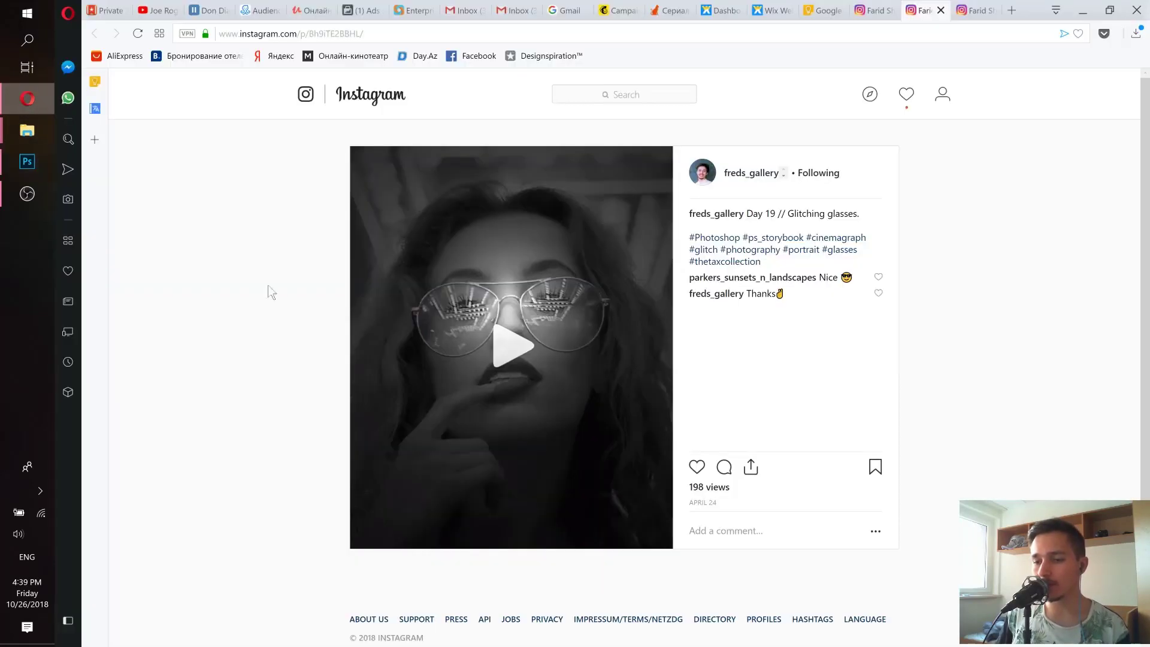
pyautogui.click(507, 377)
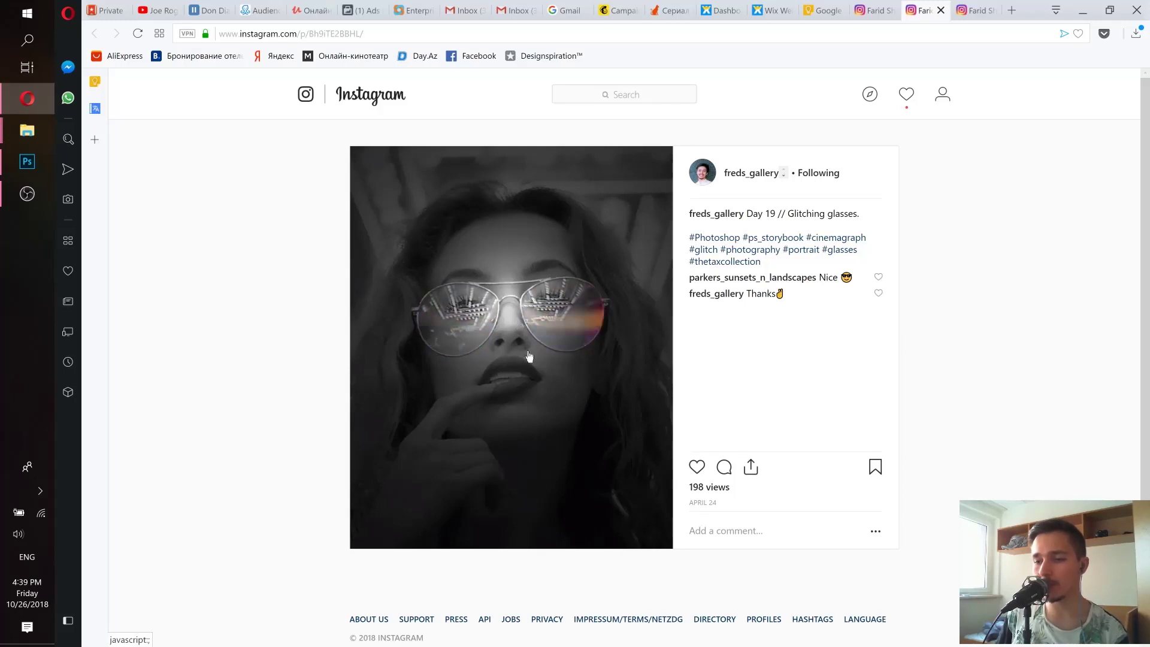
pyautogui.click(27, 161)
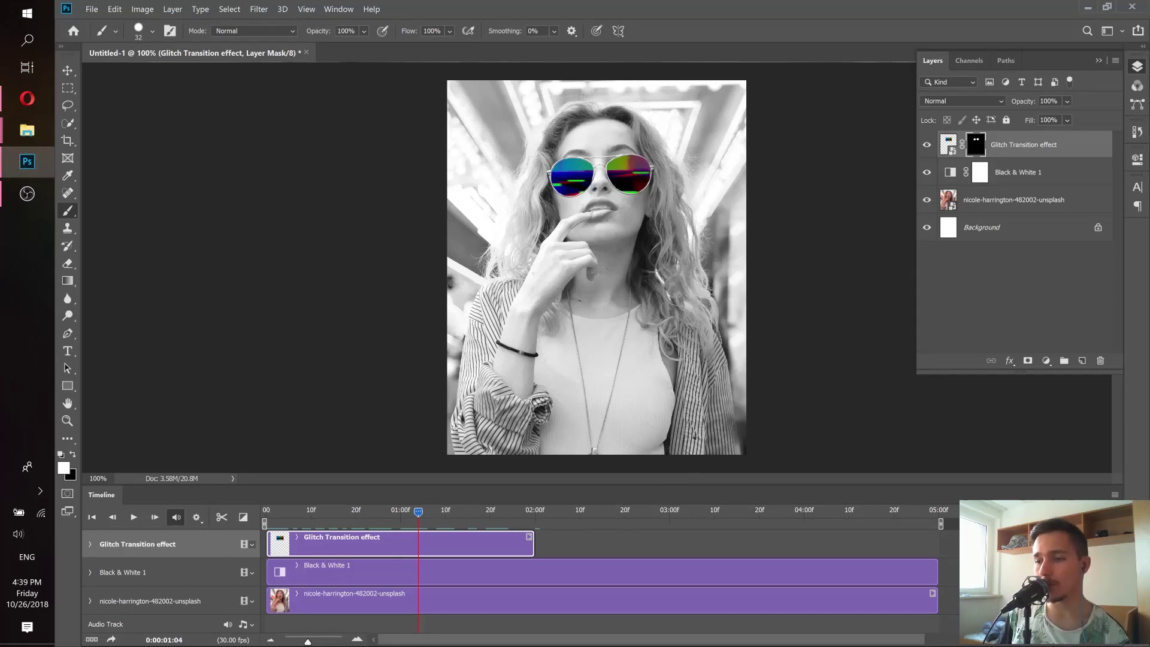
# - Try the Linear Burn, Darken and Multiply blend modes on the Glitch Transition effect layer and return it to Normal
pyautogui.click(1062, 151)
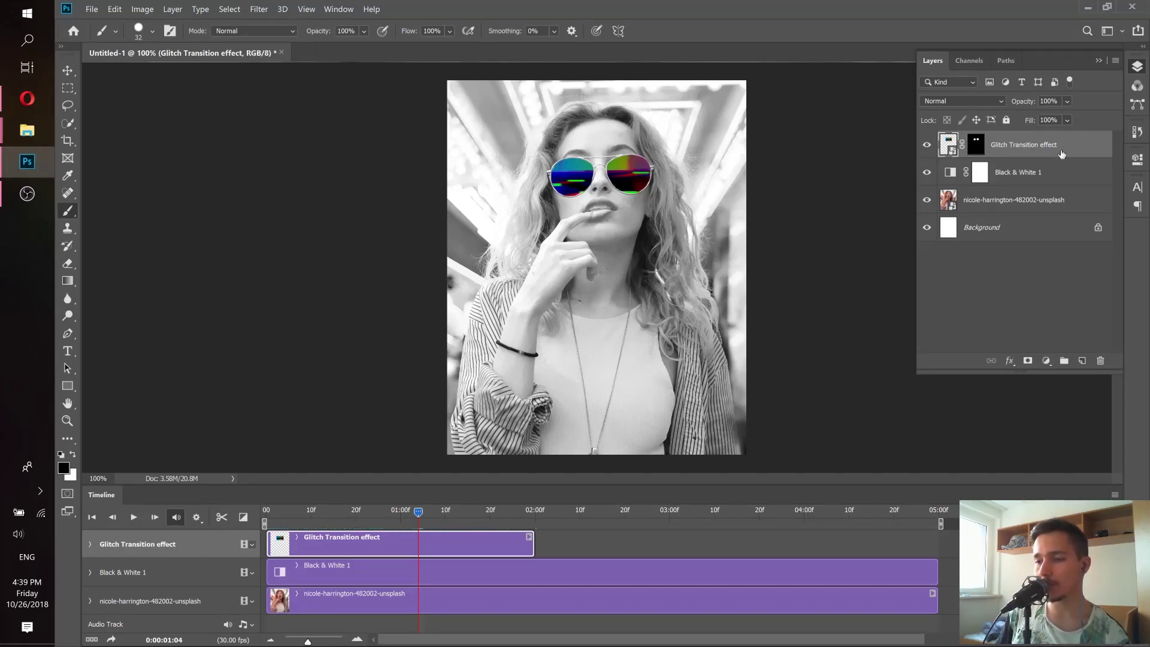
pyautogui.click(953, 101)
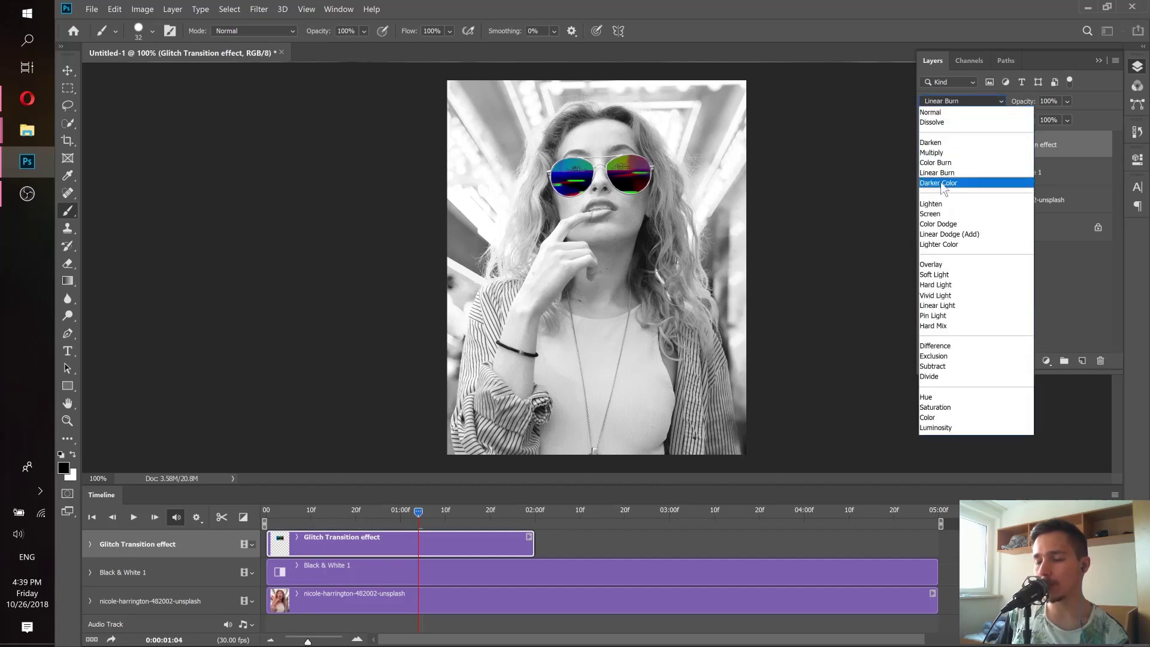
pyautogui.click(930, 113)
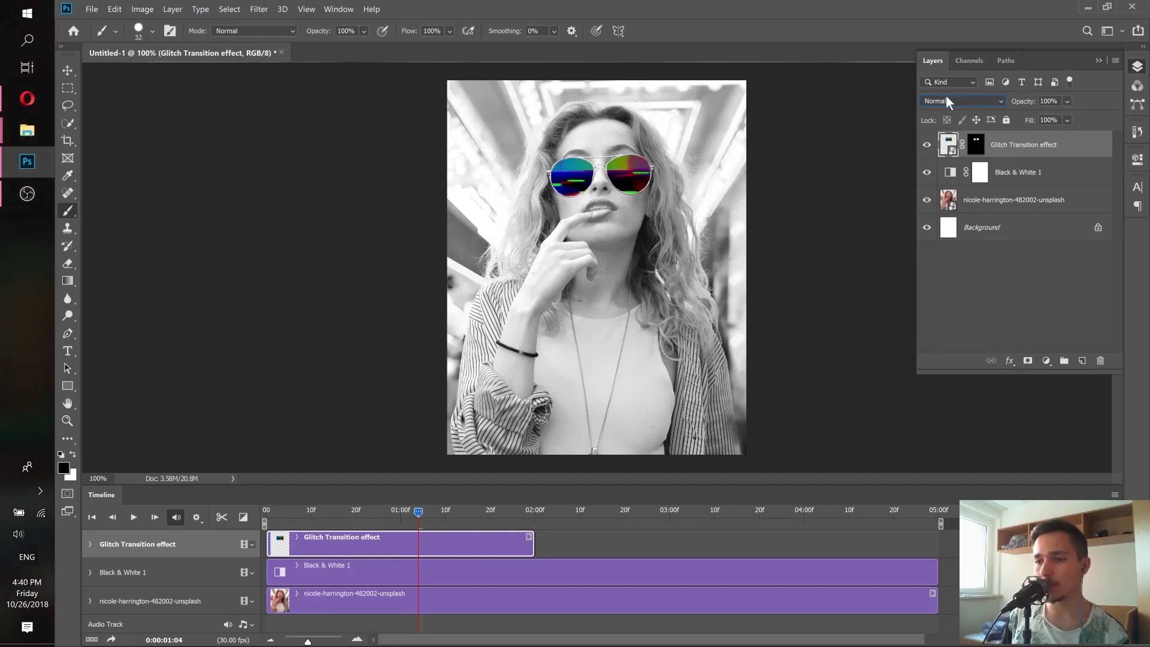
pyautogui.click(947, 98)
pyautogui.click(943, 142)
pyautogui.click(945, 102)
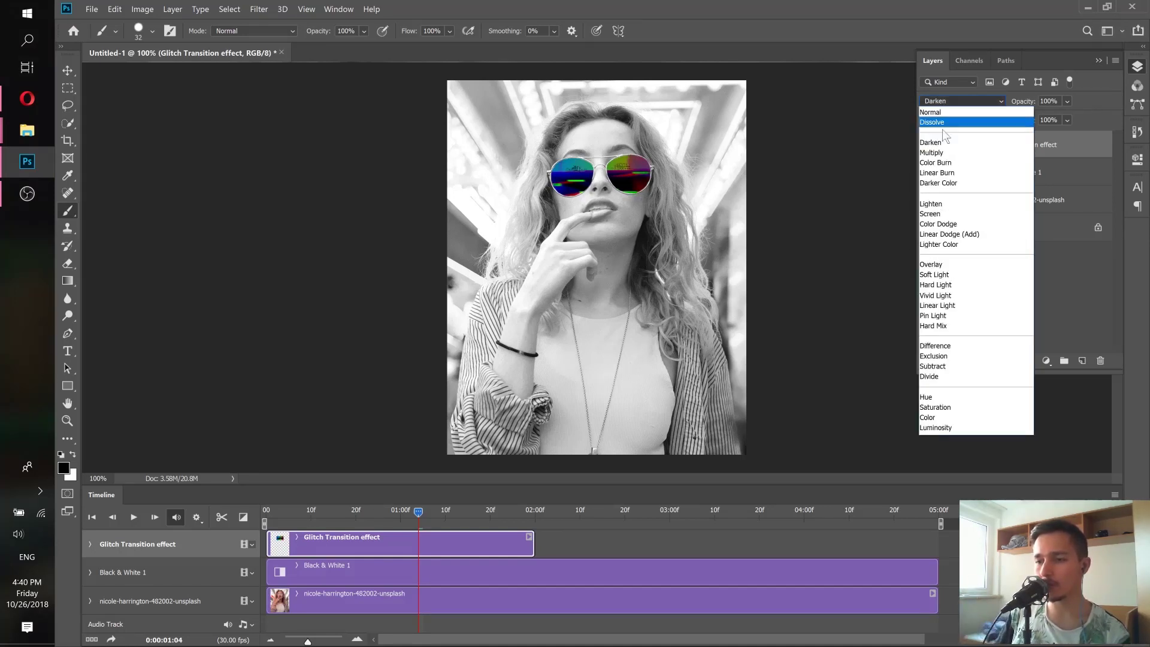
pyautogui.click(936, 153)
pyautogui.click(946, 101)
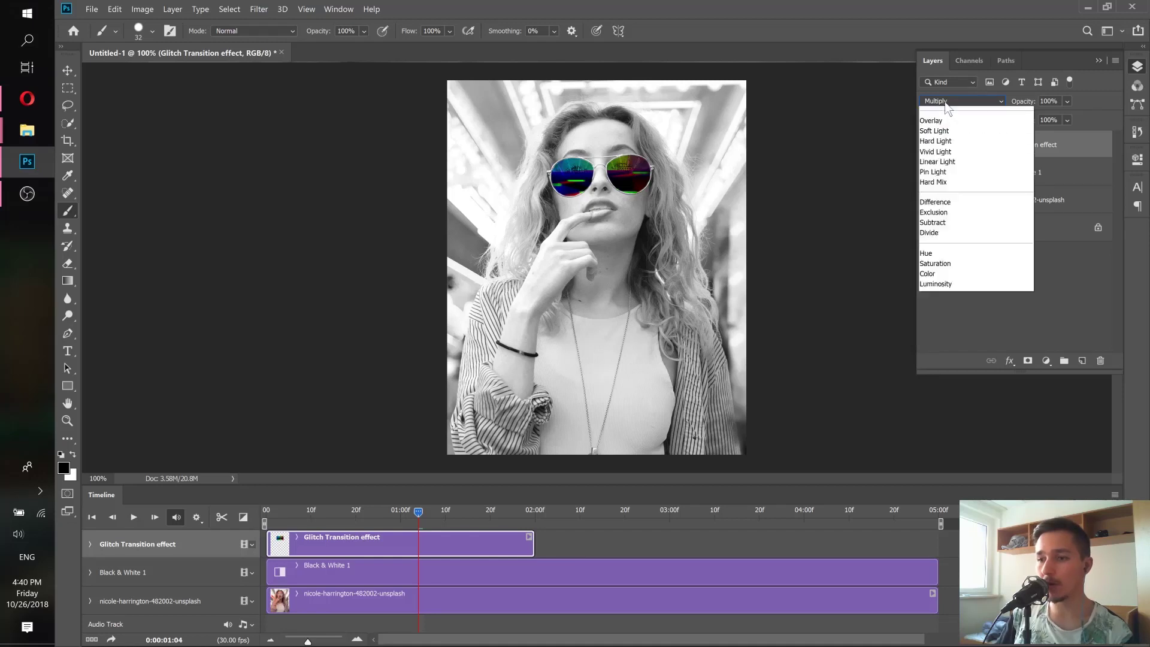
pyautogui.click(957, 116)
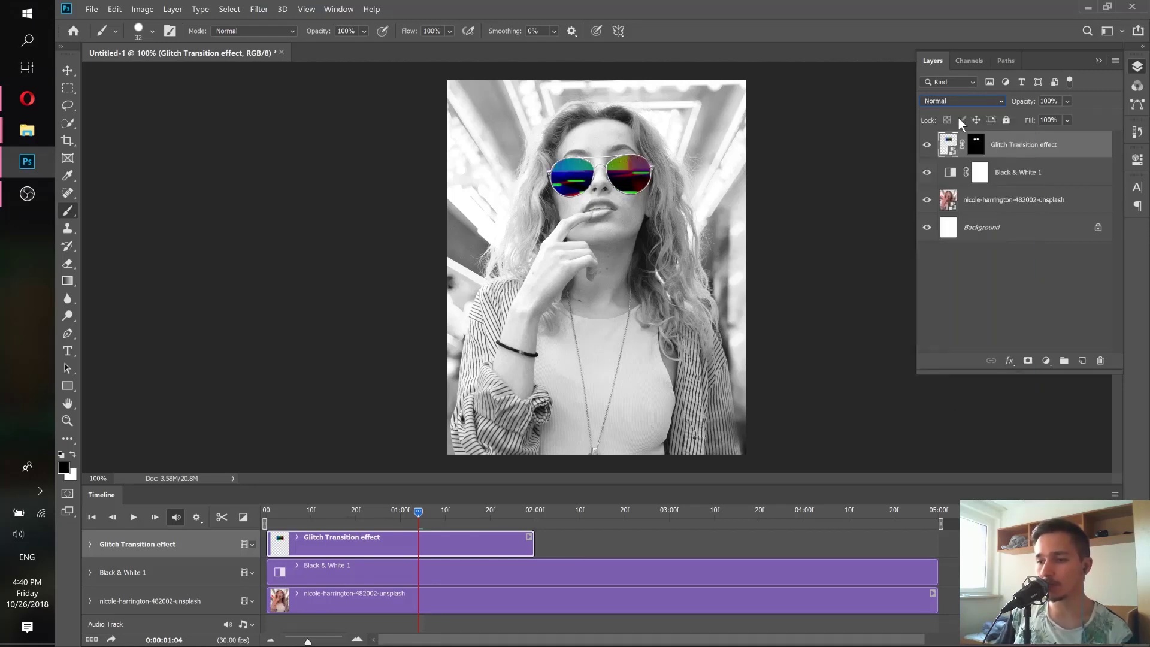
# - Compare the darkening and lightening blend modes on the Glitch Transition effect layer and set it to Screen
pyautogui.press('Down')
pyautogui.press('Down')
pyautogui.press('Down')
pyautogui.press('Down')
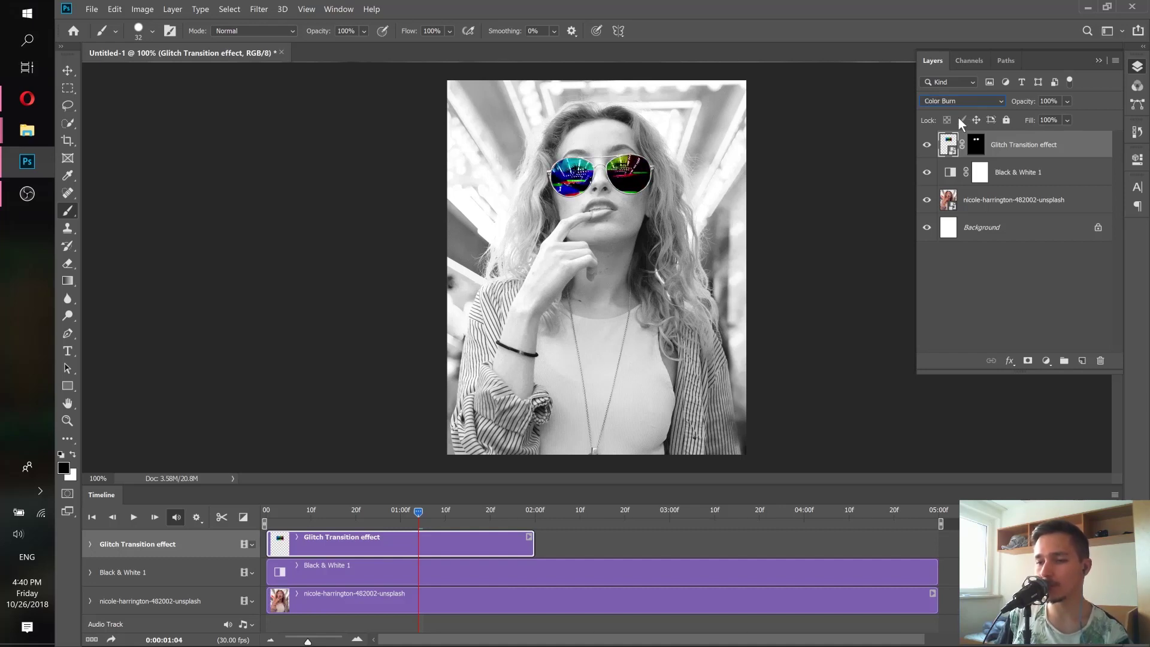
pyautogui.press('Down')
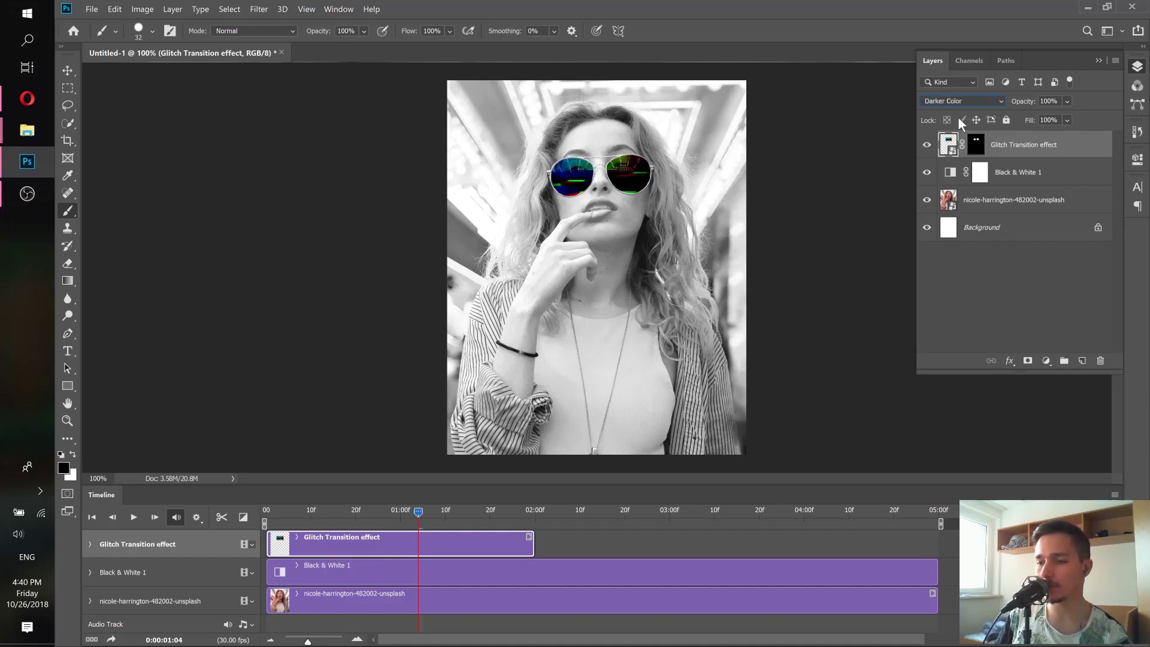
pyautogui.press('Down')
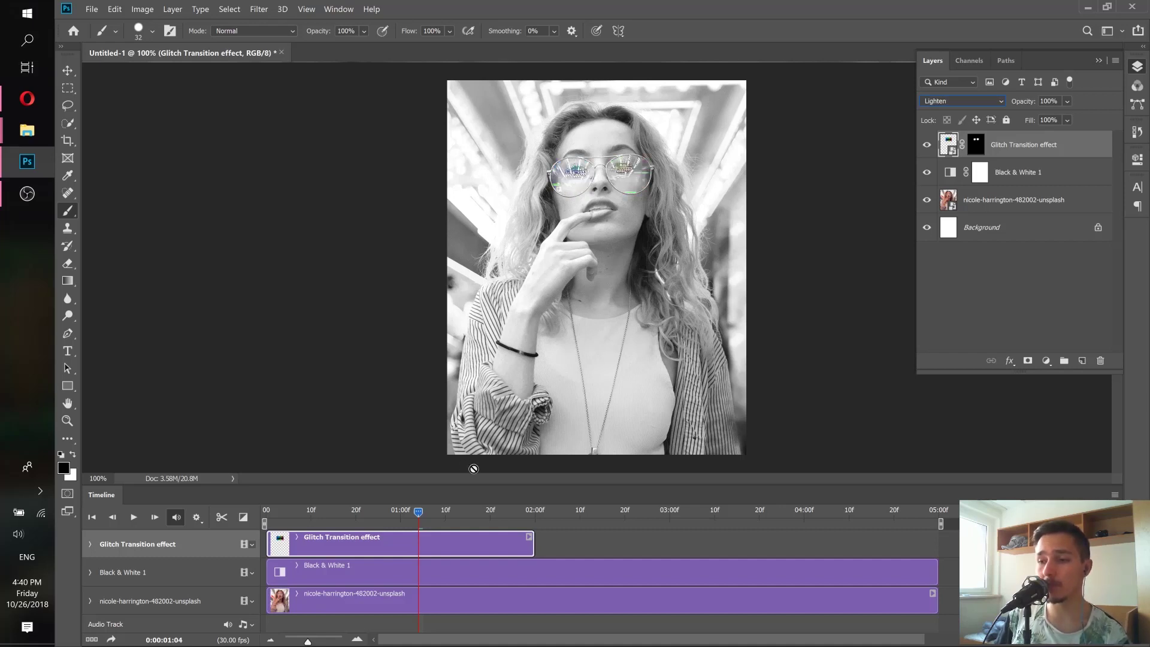
pyautogui.moveTo(418, 513)
pyautogui.mouseDown()
pyautogui.moveTo(338, 513)
pyautogui.moveTo(502, 515)
pyautogui.moveTo(437, 514)
pyautogui.moveTo(425, 532)
pyautogui.mouseUp()
pyautogui.click(946, 100)
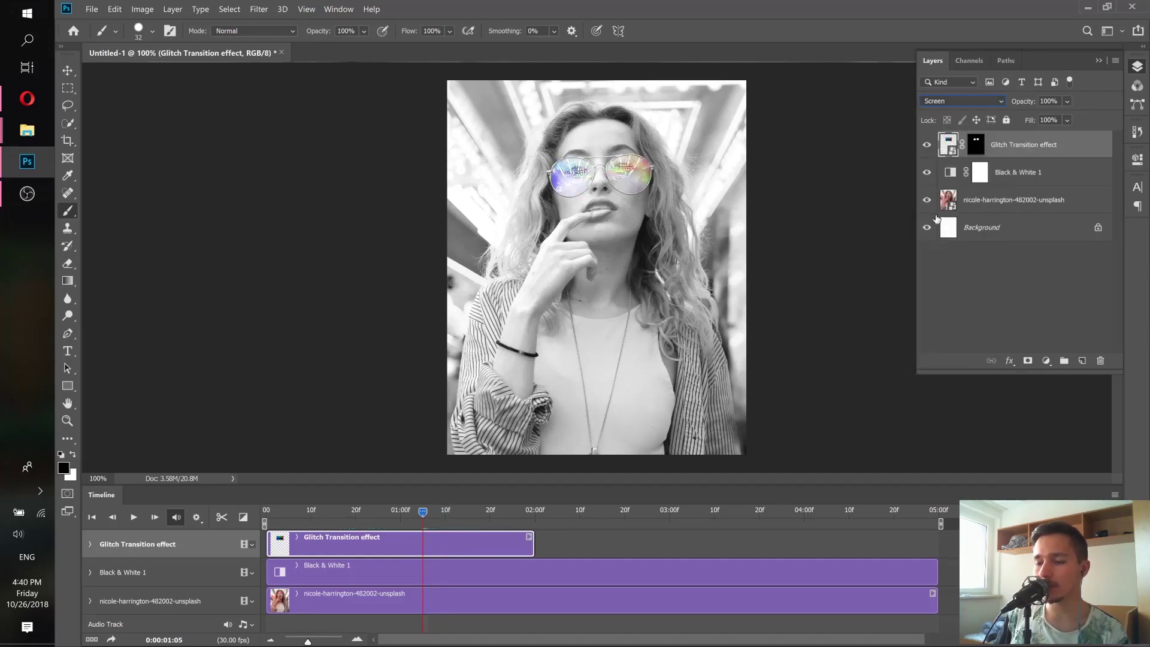
# - Check the Screen-blended glitch at several frames of its clip and past its end up to 0:00:03:22
pyautogui.click(417, 510)
pyautogui.moveTo(418, 511); pyautogui.dragTo(455, 510)
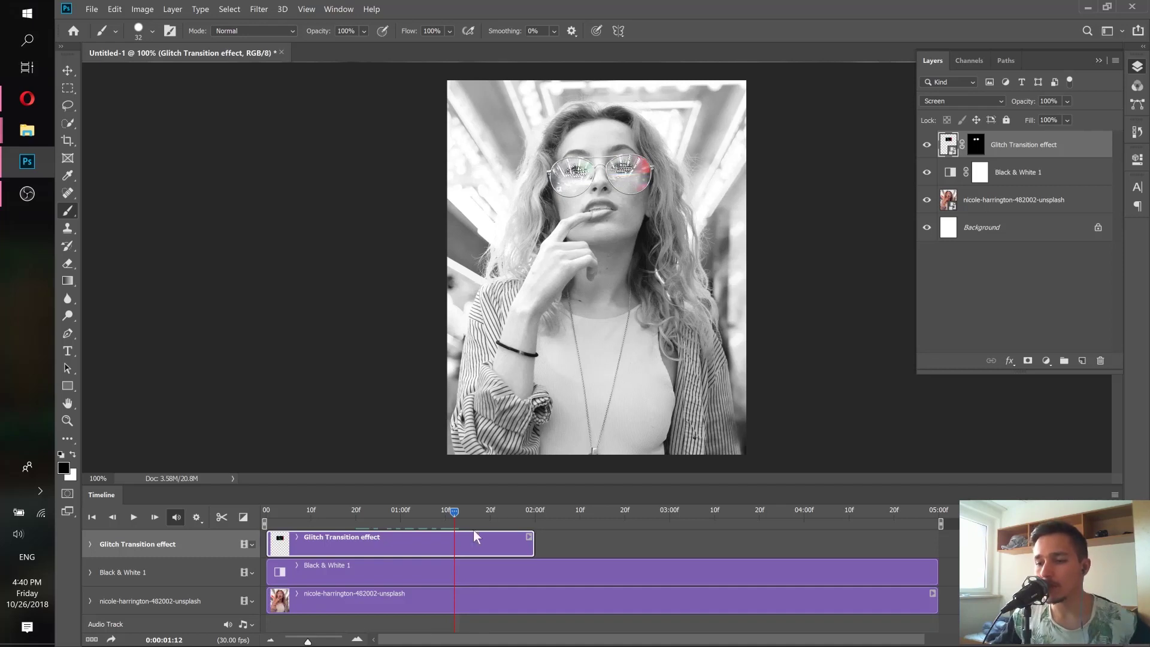
pyautogui.click(494, 511)
pyautogui.moveTo(497, 513); pyautogui.dragTo(387, 512)
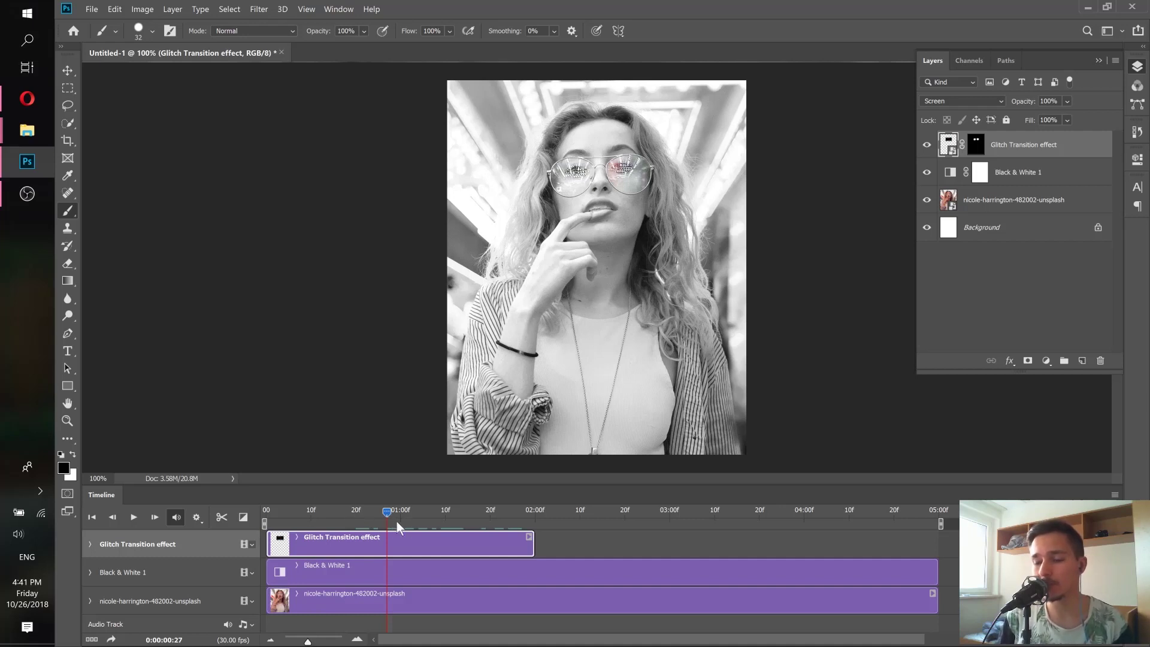
pyautogui.click(535, 512)
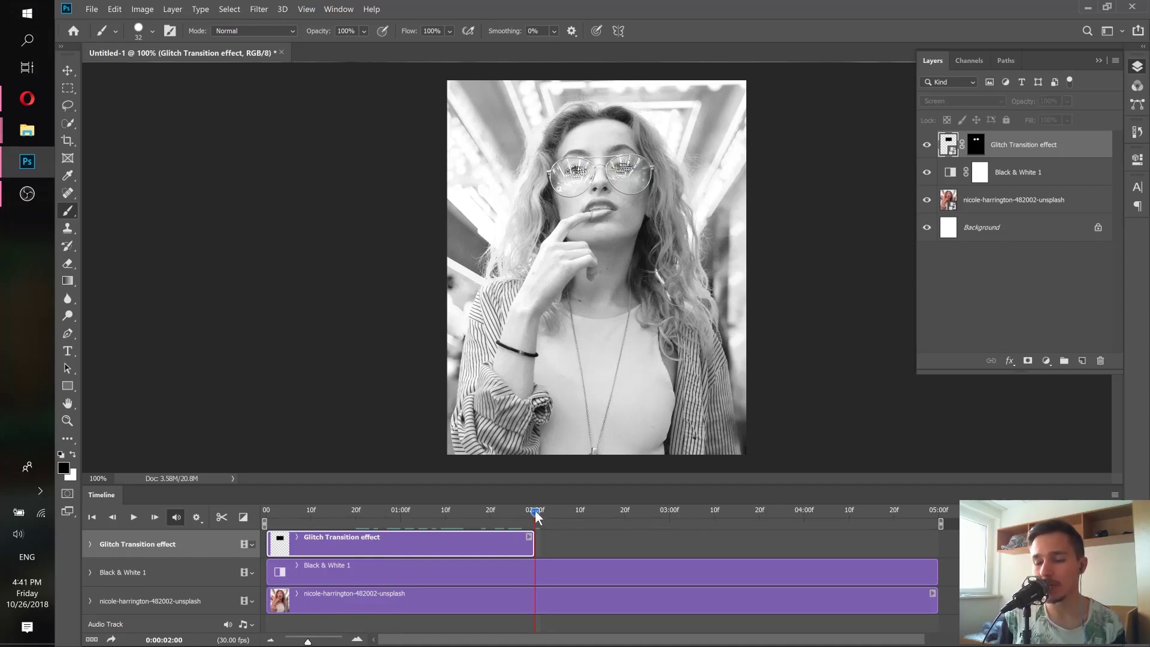
pyautogui.moveTo(555, 513); pyautogui.dragTo(768, 512)
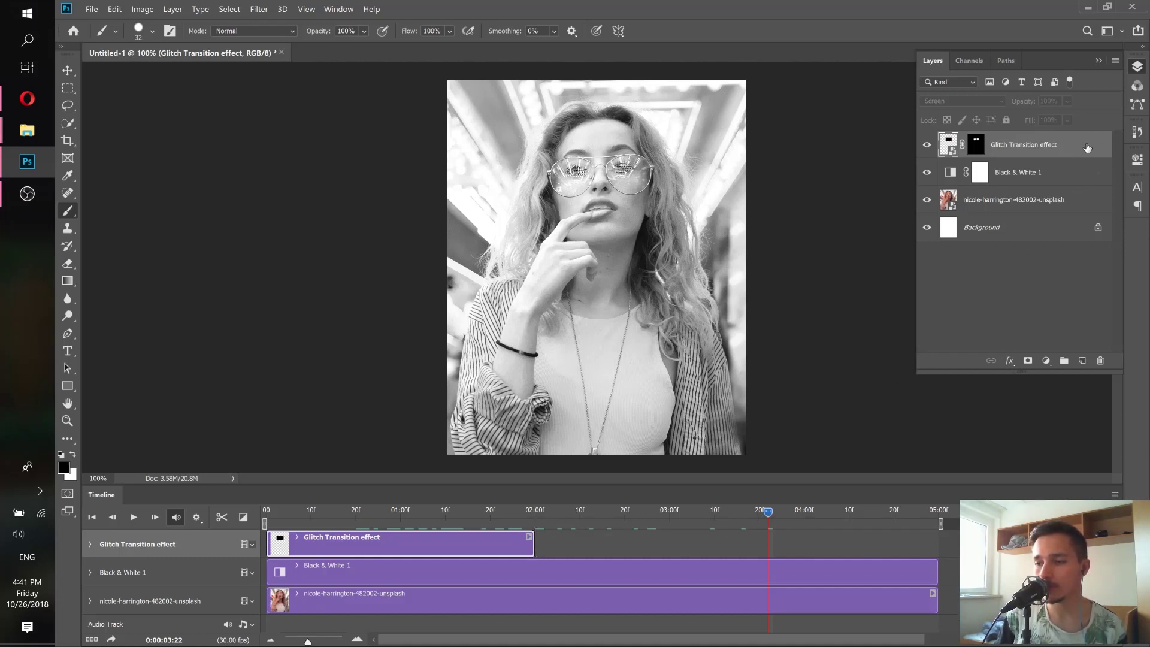
# - Duplicate the Glitch Transition effect layer, move the copy's clip to start at 0:00:02:00 and check the frames around the join
pyautogui.rightClick(1018, 146)
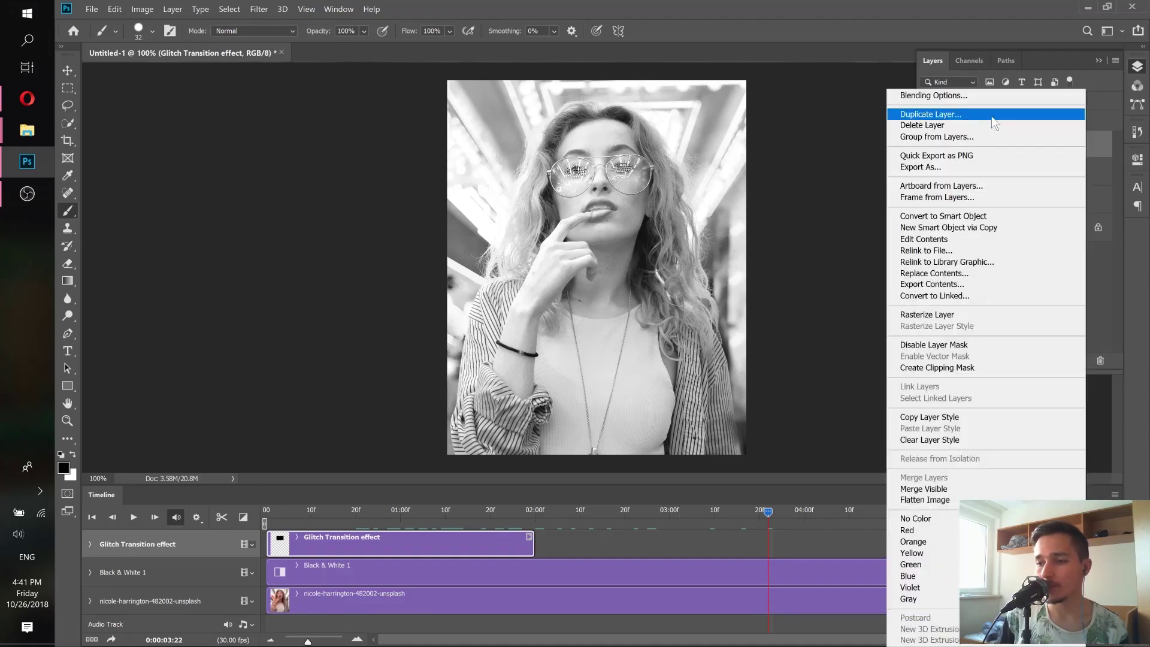
pyautogui.click(966, 110)
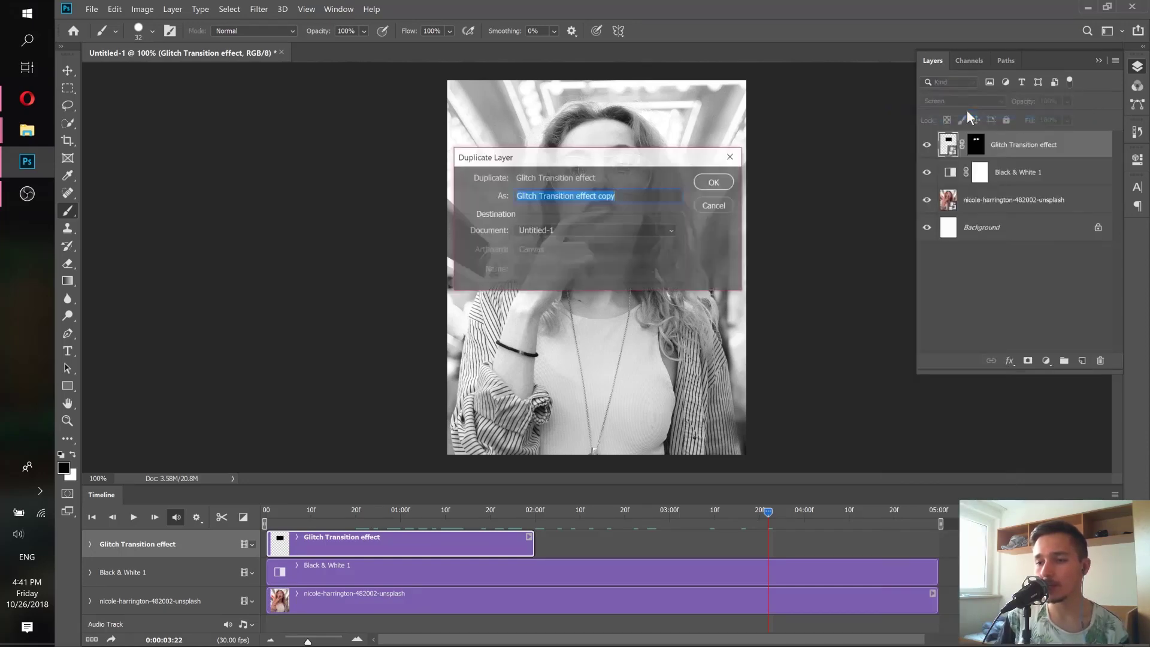
pyautogui.click(714, 182)
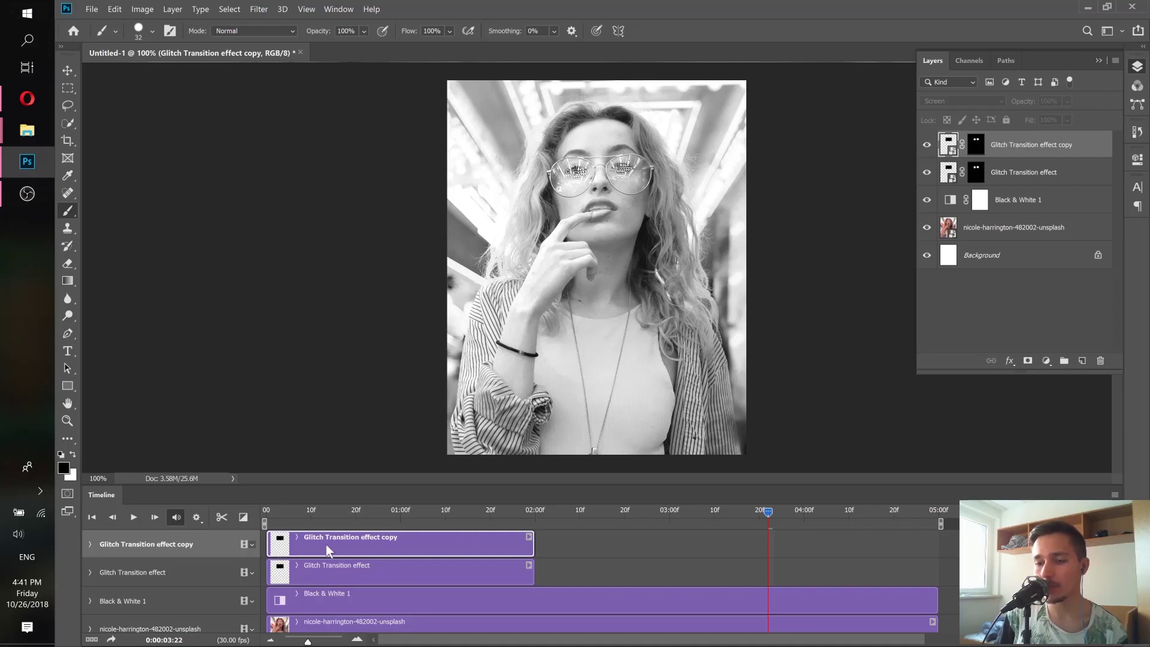
pyautogui.moveTo(344, 540); pyautogui.dragTo(573, 539)
pyautogui.click(339, 514)
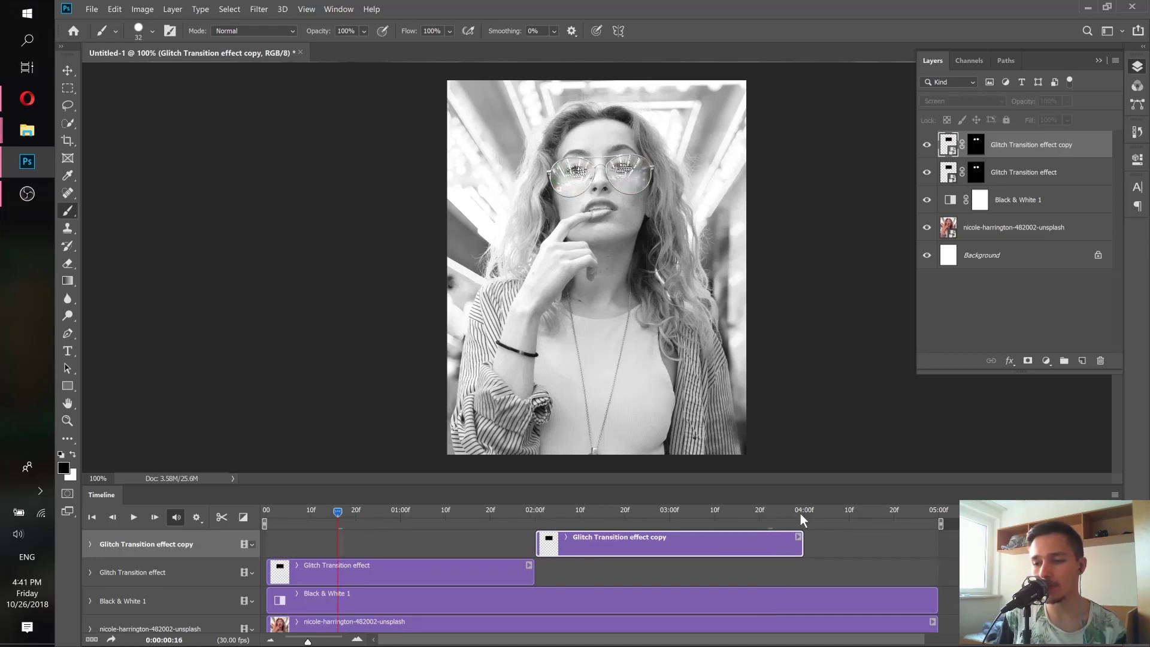
pyautogui.moveTo(587, 515); pyautogui.dragTo(489, 536)
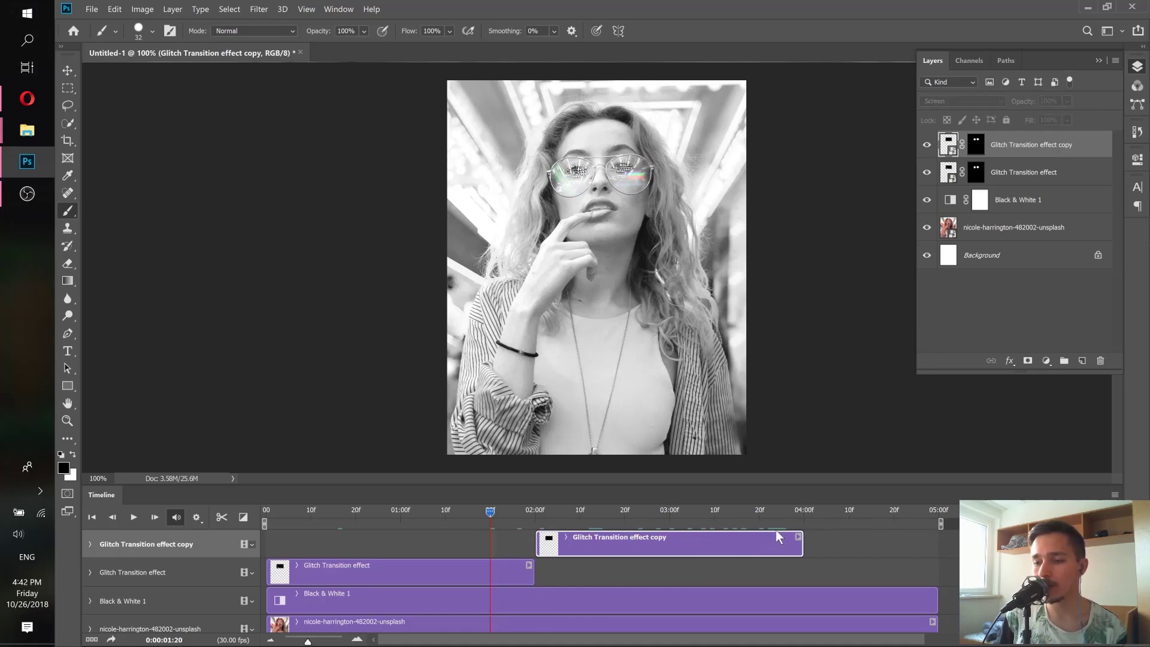
# - Shorten the timeline's work area so it ends with the Glitch Transition effect copy clip, at about 0:00:04:00
pyautogui.moveTo(942, 524); pyautogui.dragTo(810, 530)
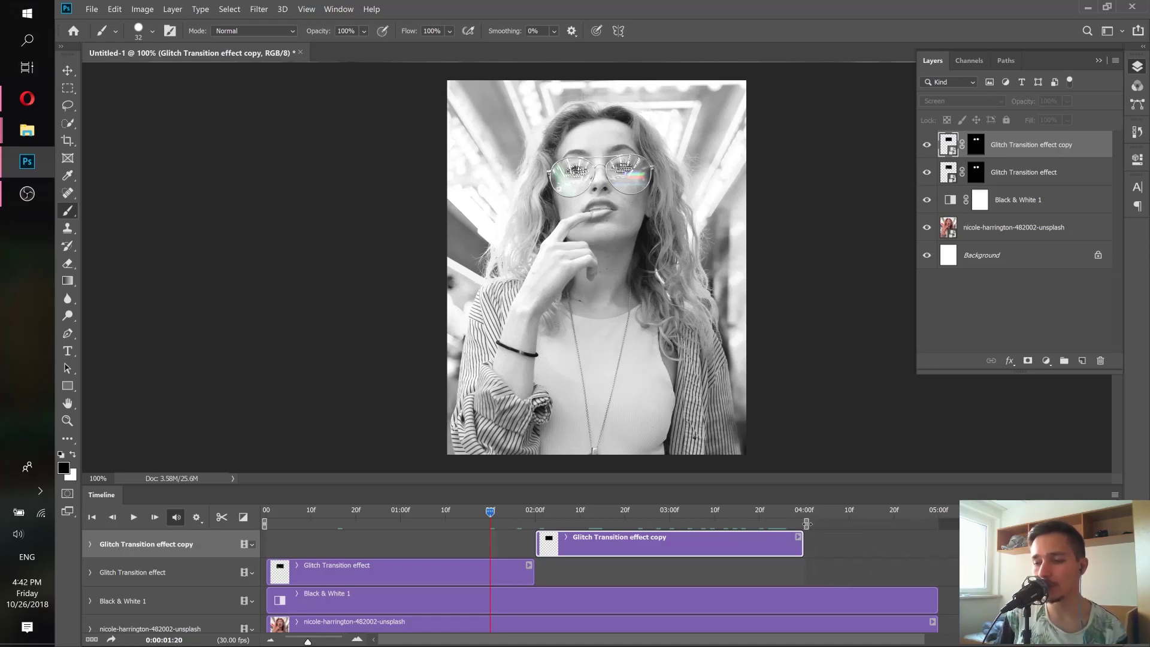
pyautogui.moveTo(873, 524); pyautogui.dragTo(883, 516)
pyautogui.click(874, 512)
pyautogui.click(836, 514)
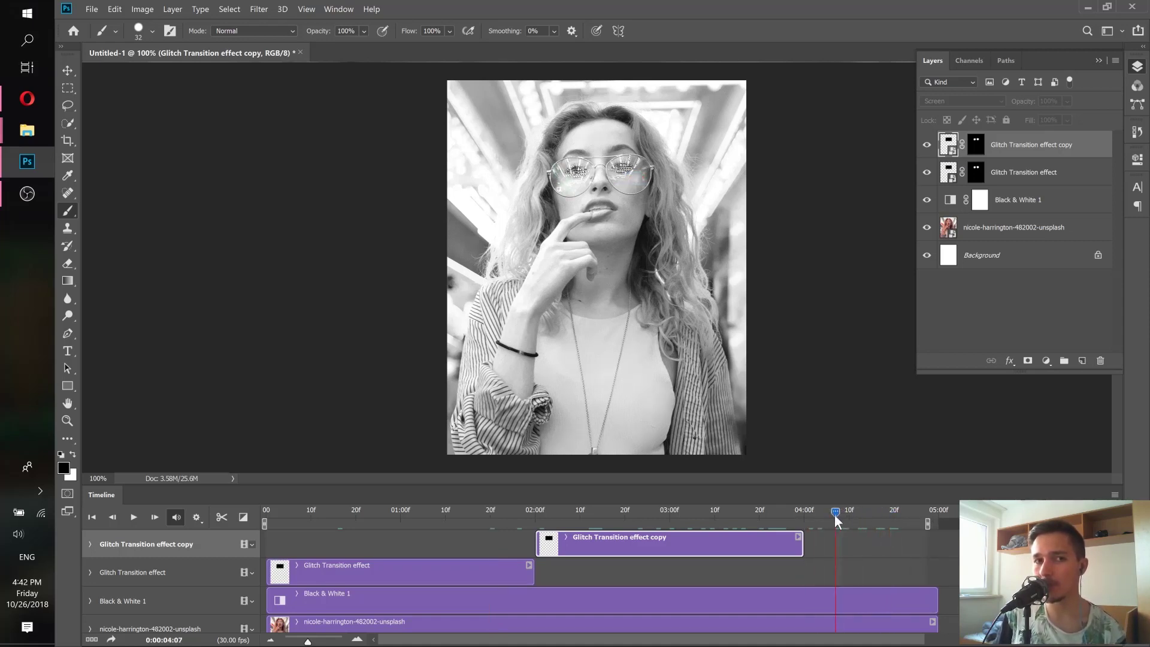
pyautogui.moveTo(928, 525)
pyautogui.mouseDown()
pyautogui.moveTo(788, 515)
pyautogui.moveTo(704, 527)
pyautogui.mouseUp()
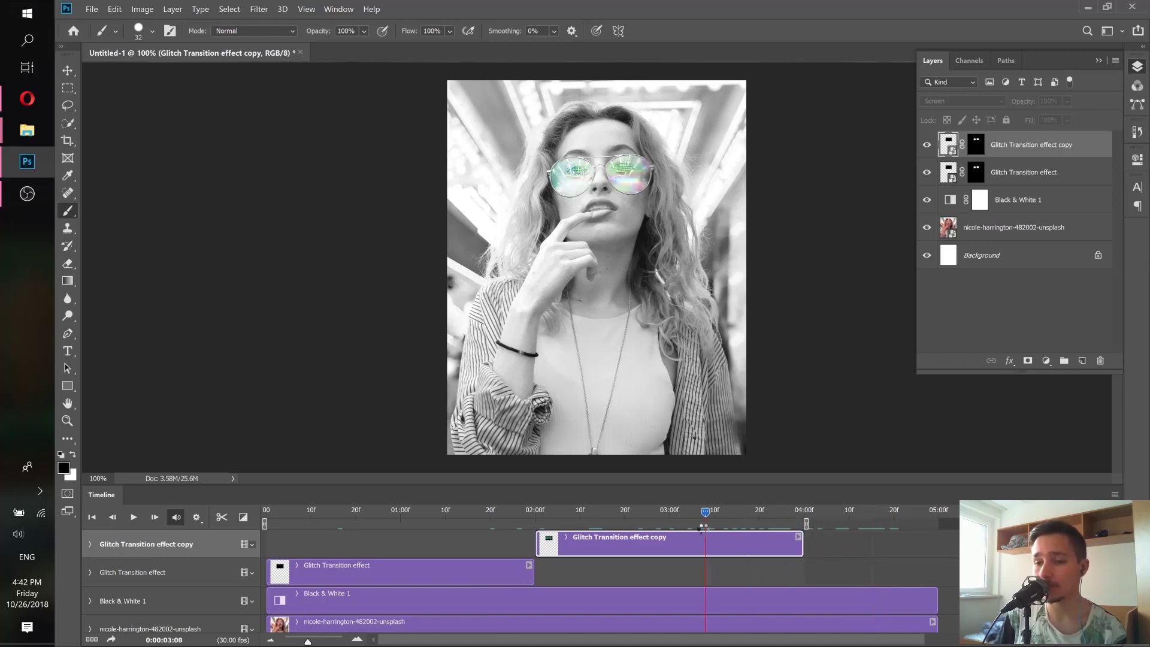
# - Start a Render Video export of the work area and choose the Desktop as its destination folder
pyautogui.click(92, 9)
pyautogui.moveTo(173, 183)
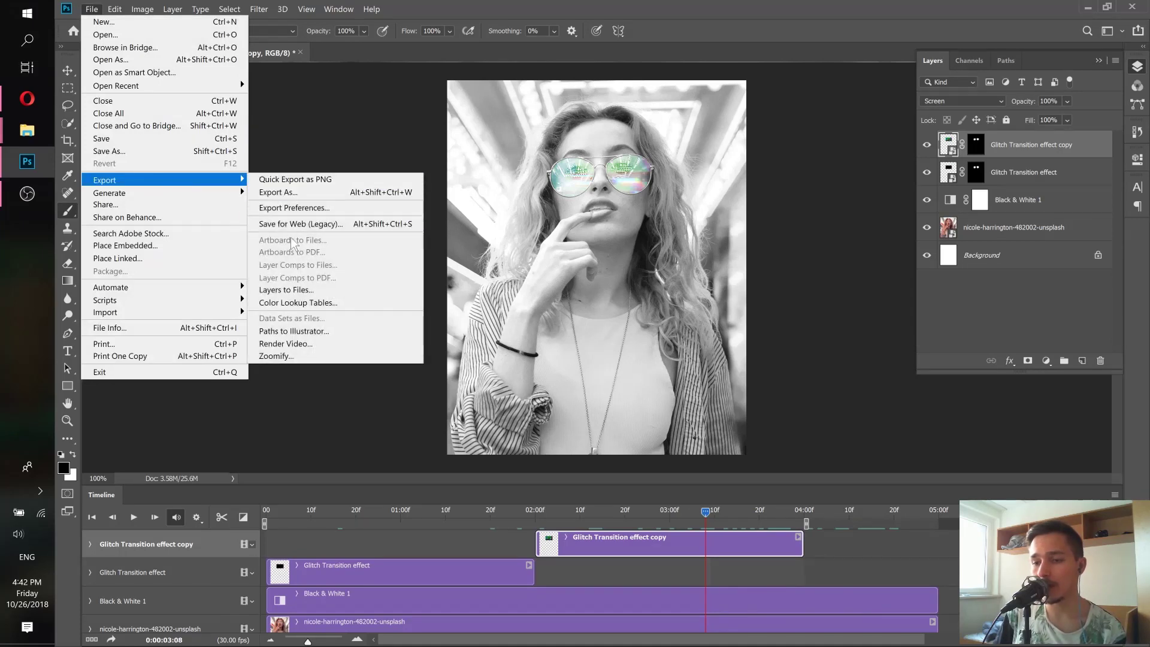
pyautogui.click(284, 343)
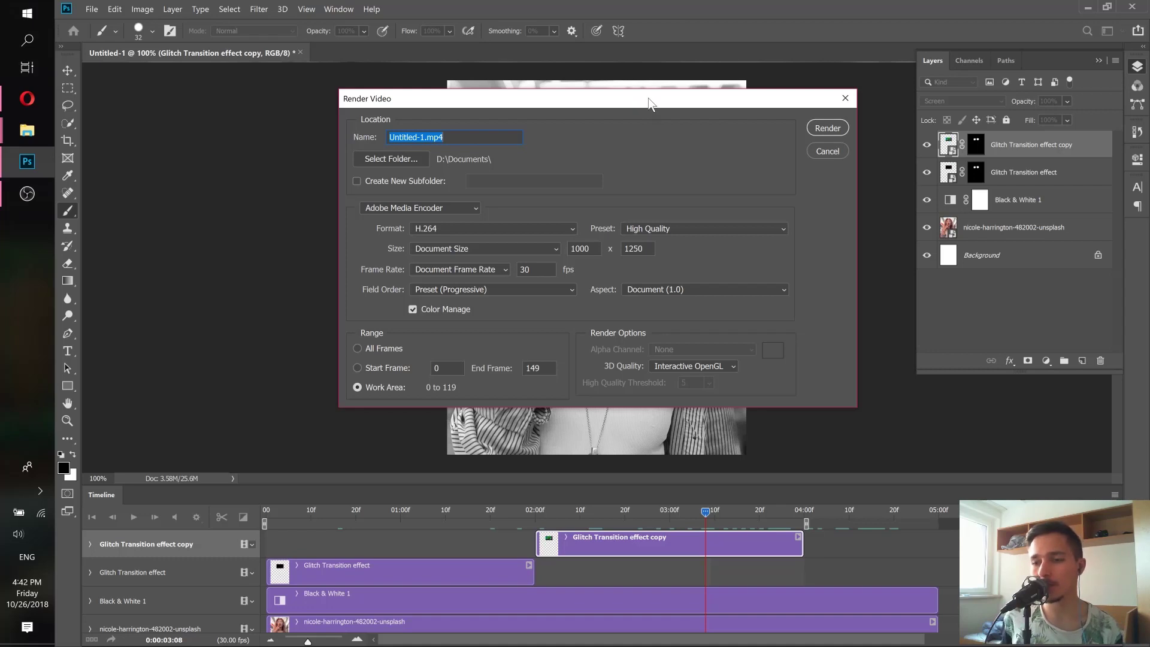
pyautogui.moveTo(638, 105); pyautogui.dragTo(450, 135)
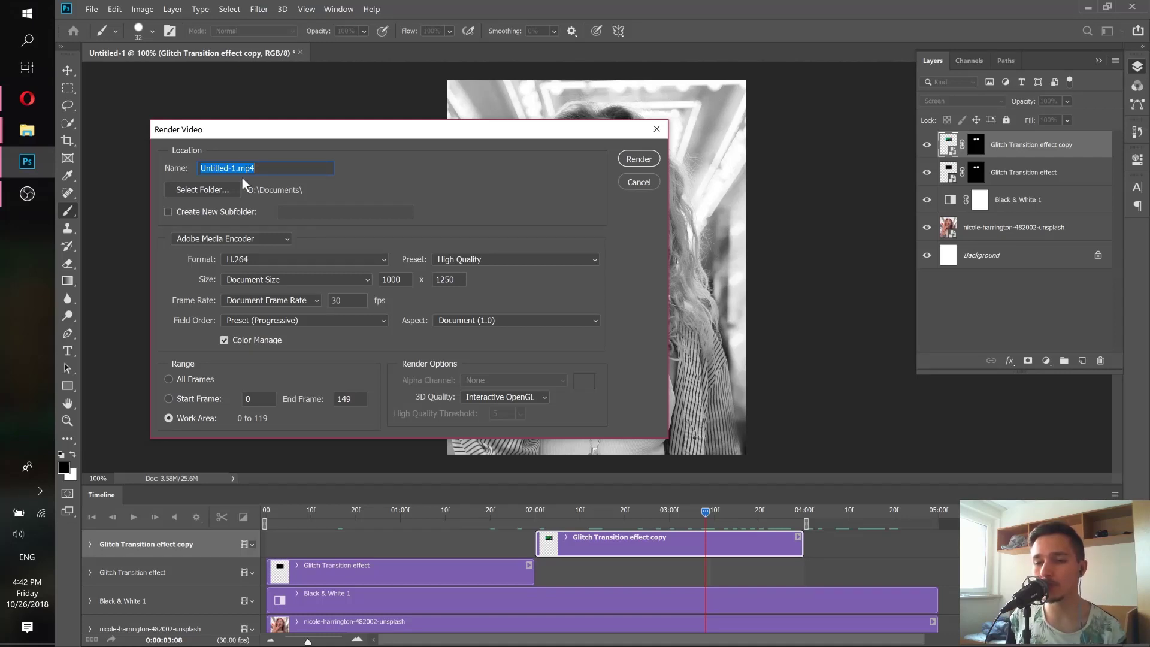
pyautogui.click(217, 189)
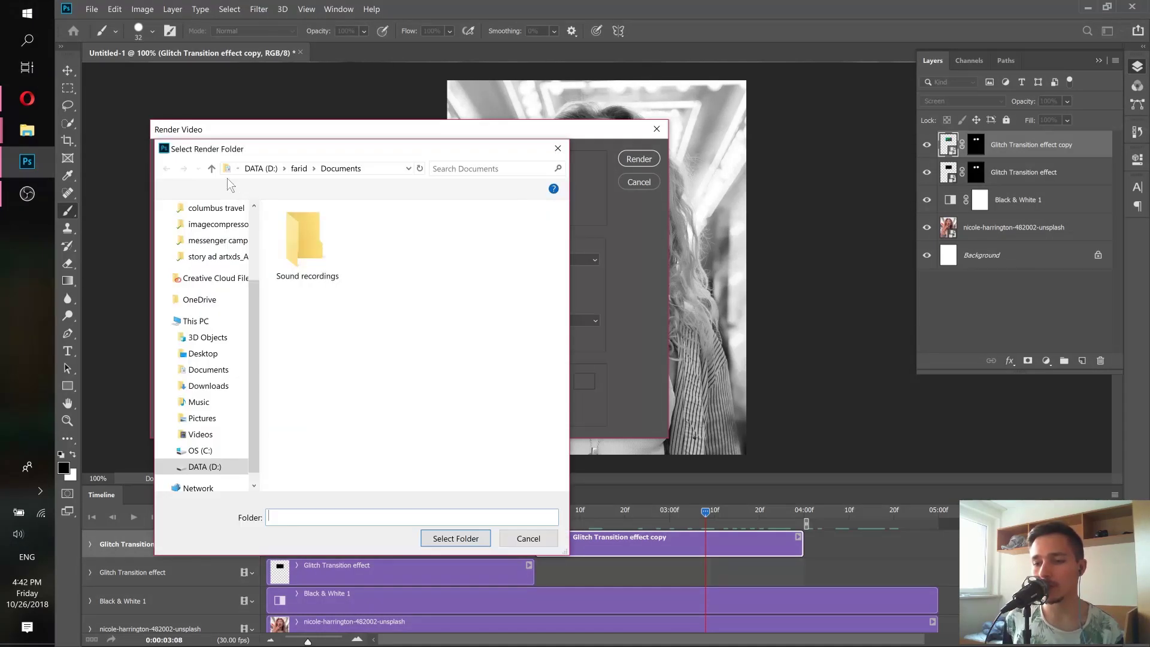
pyautogui.click(202, 354)
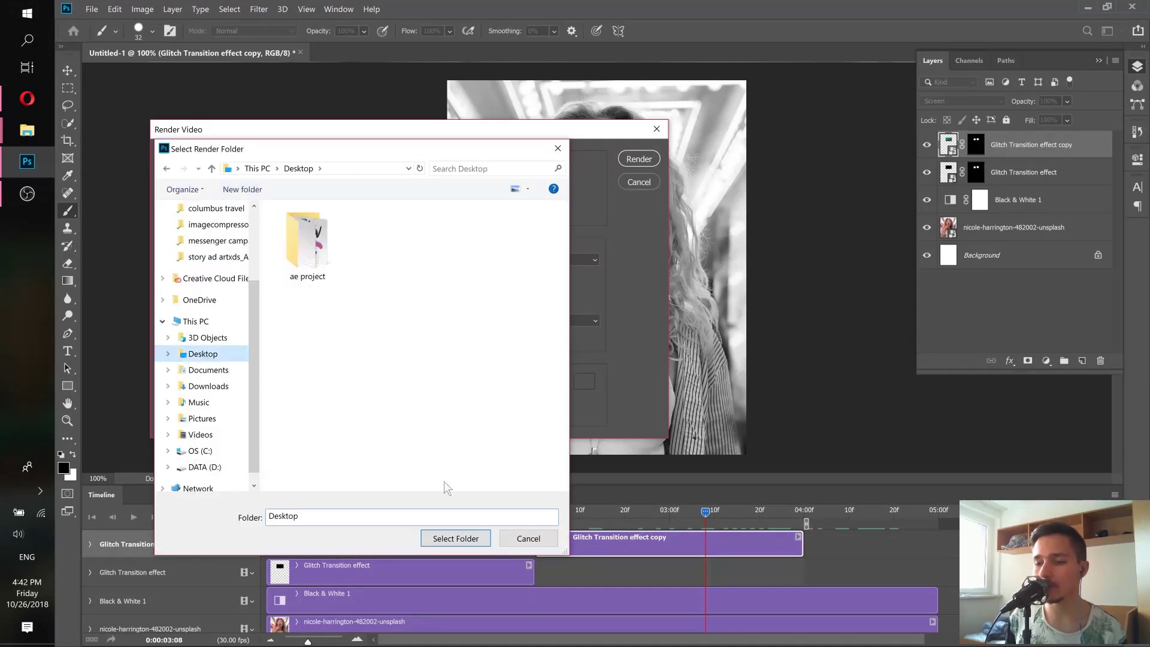
pyautogui.click(464, 540)
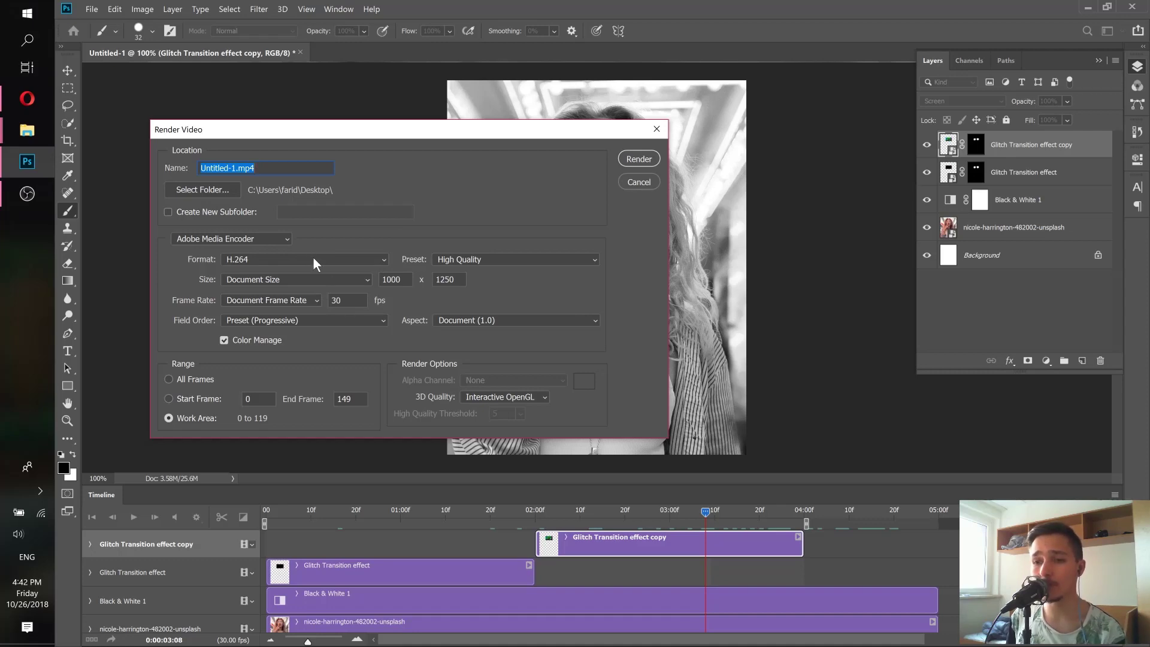
# - Select the High Quality preset for the H.264 export and render the video
pyautogui.click(510, 262)
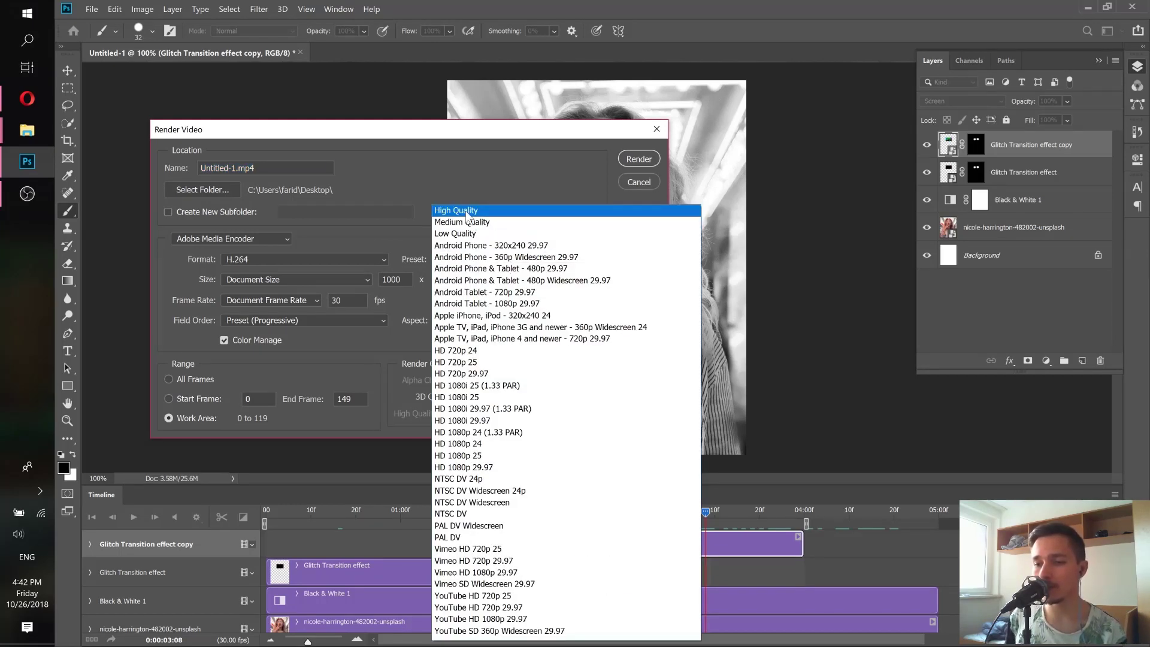
pyautogui.click(476, 210)
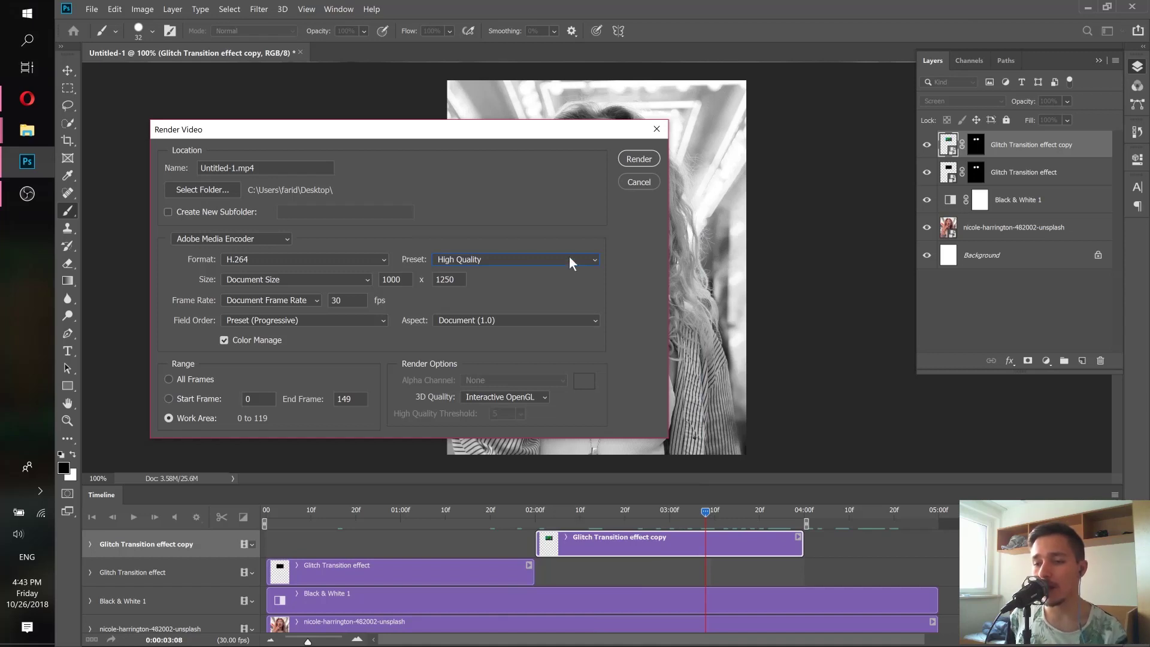
pyautogui.click(628, 159)
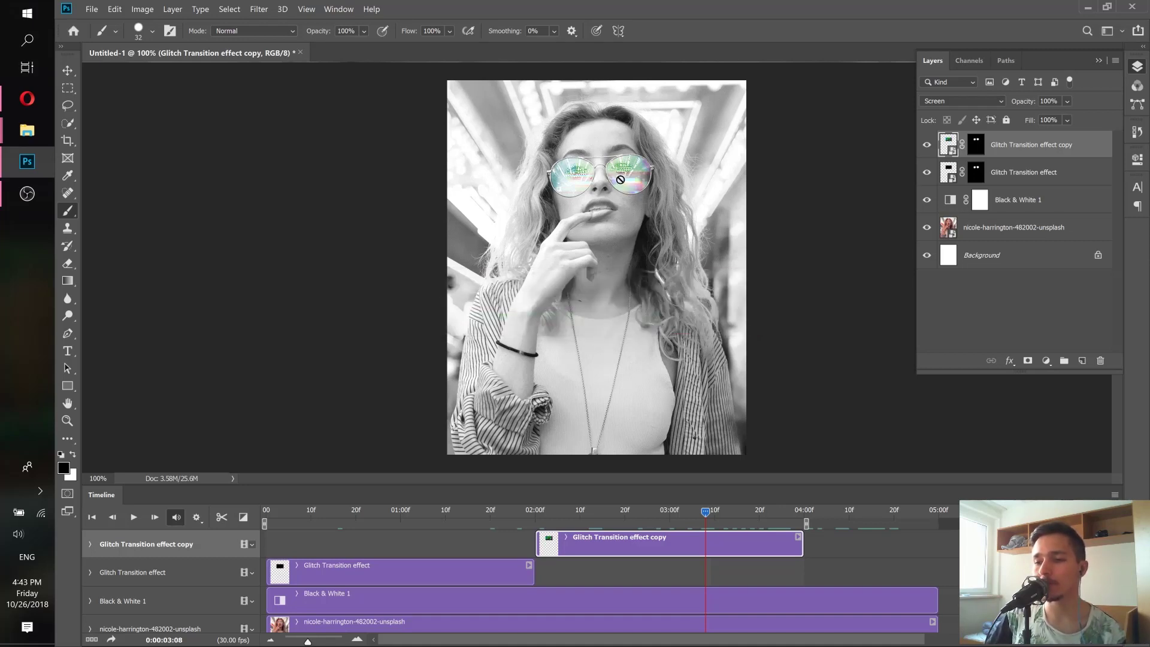
# - Clear the open windows off the desktop, move the rendered Untitled-1 video up beneath the other icons and play it in Movies & TV
pyautogui.click(1087, 7)
pyautogui.click(1087, 7)
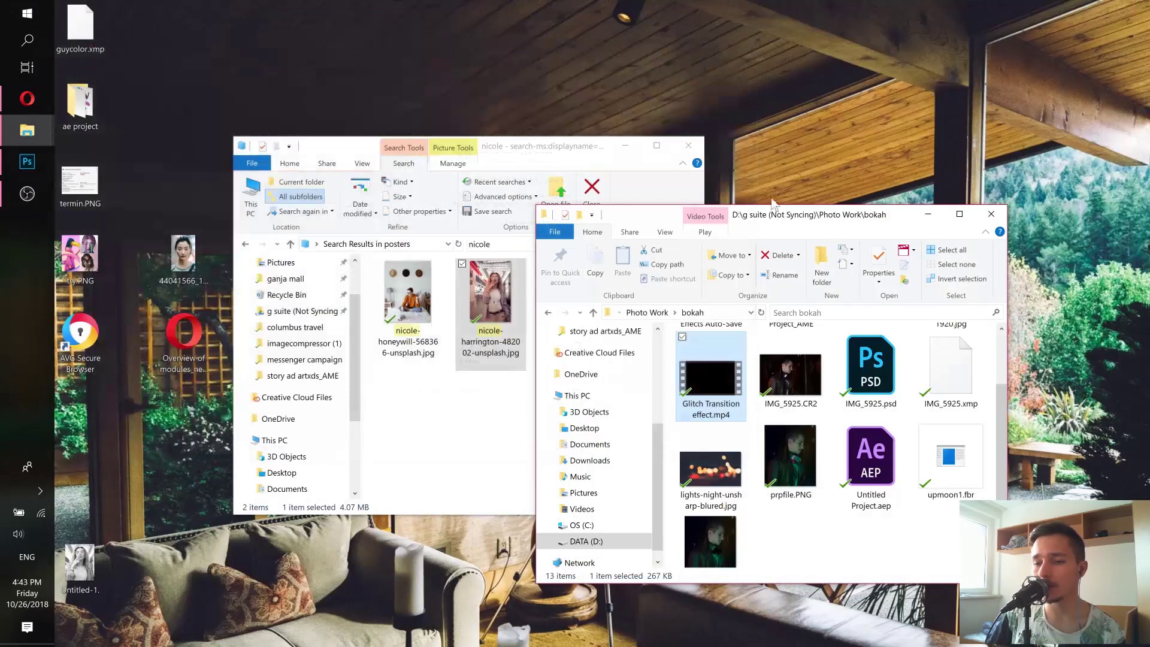
pyautogui.click(624, 146)
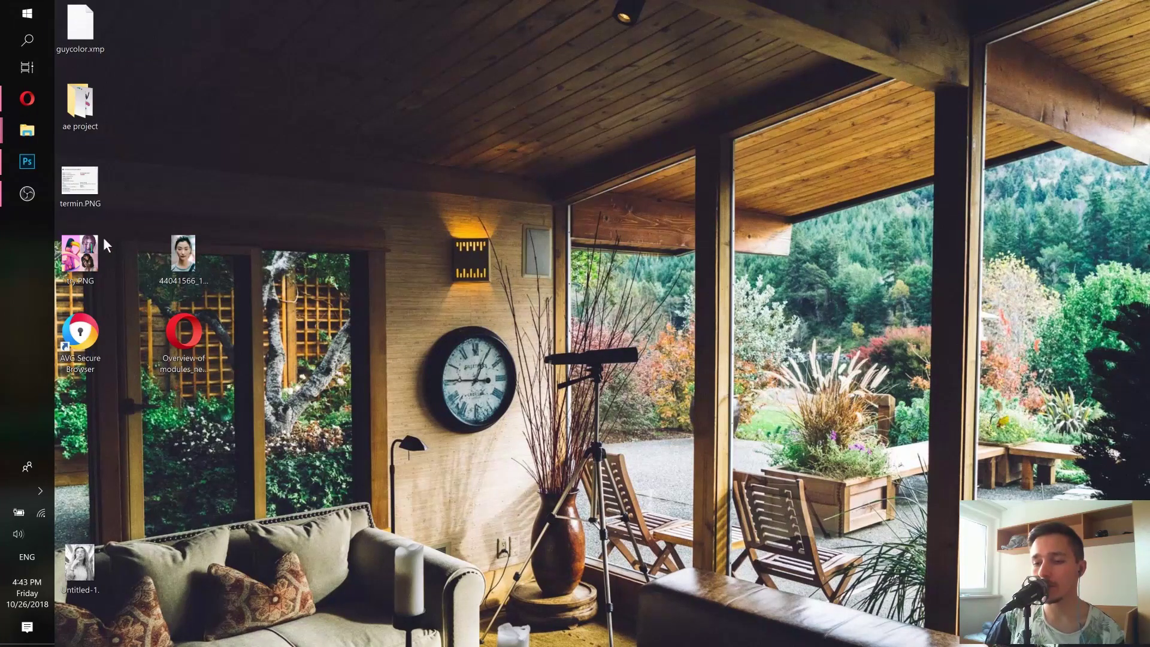
pyautogui.click(95, 572)
pyautogui.moveTo(81, 524); pyautogui.dragTo(87, 435)
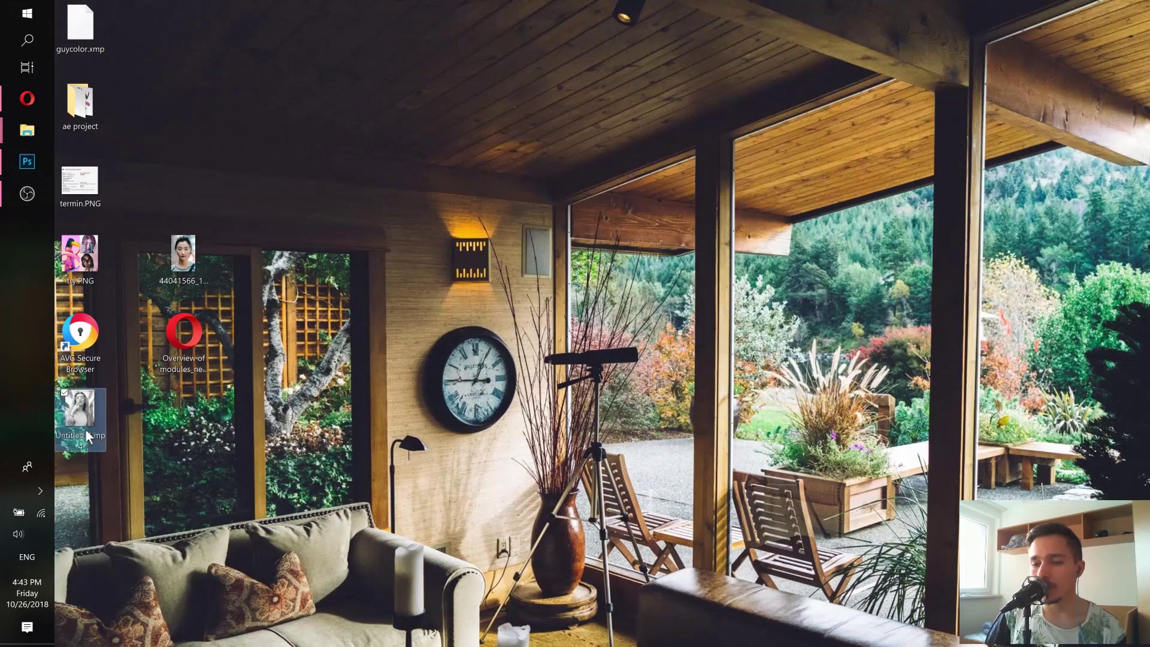
pyautogui.doubleClick(85, 415)
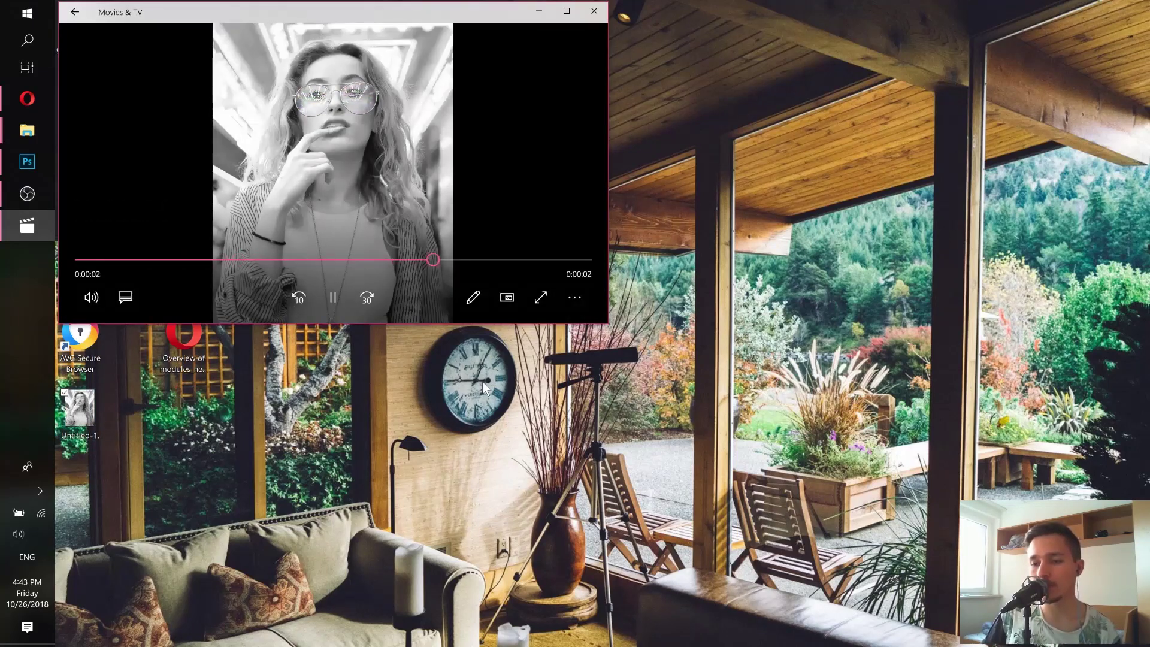
pyautogui.moveTo(307, 8); pyautogui.dragTo(442, 48)
# - Switch to the Opera browser and view the "Glitching glasses" and "Error 404, character not found" cinemagraph posts on Instagram
pyautogui.click(31, 95)
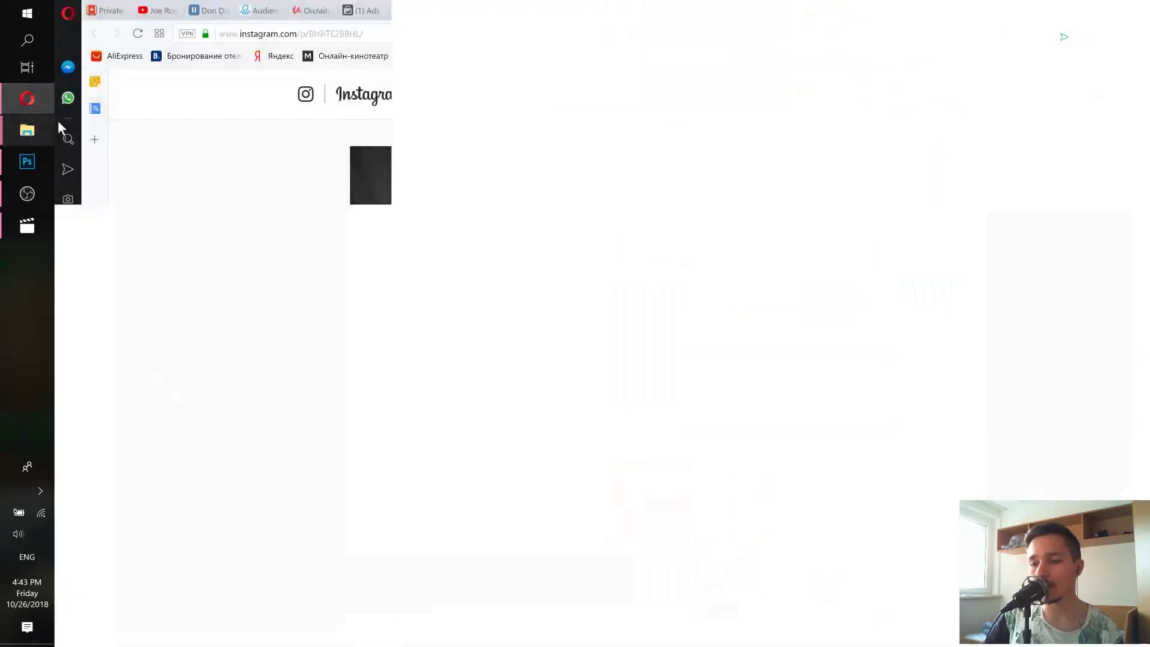
pyautogui.click(527, 359)
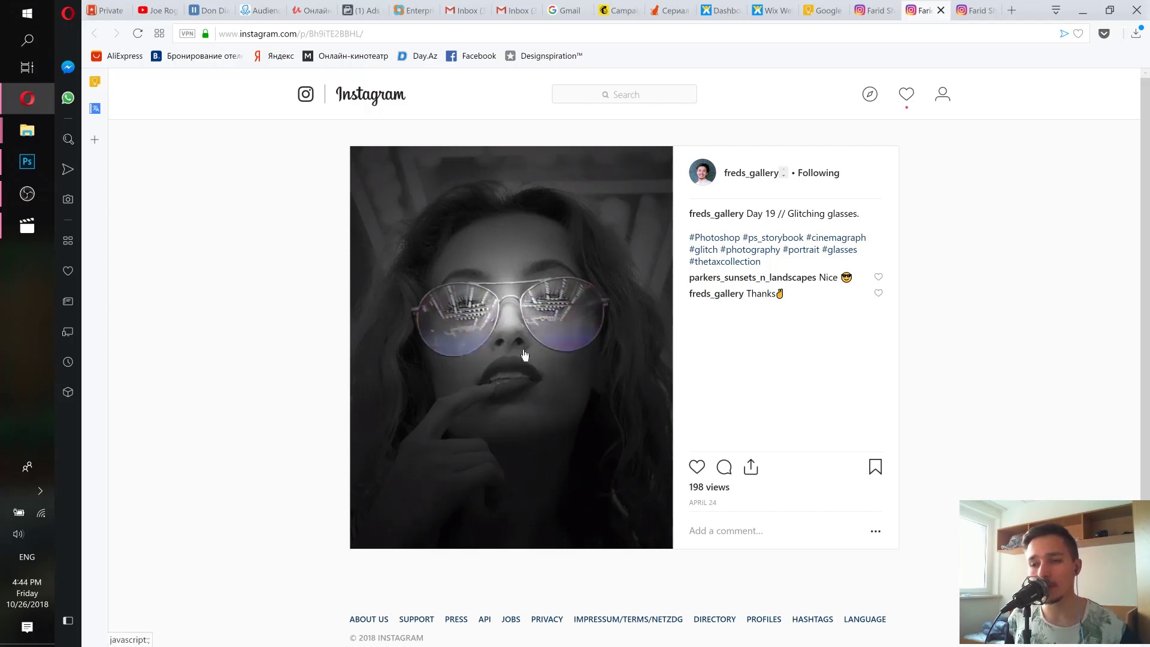
pyautogui.hotkey('ctrl', 'Tab')
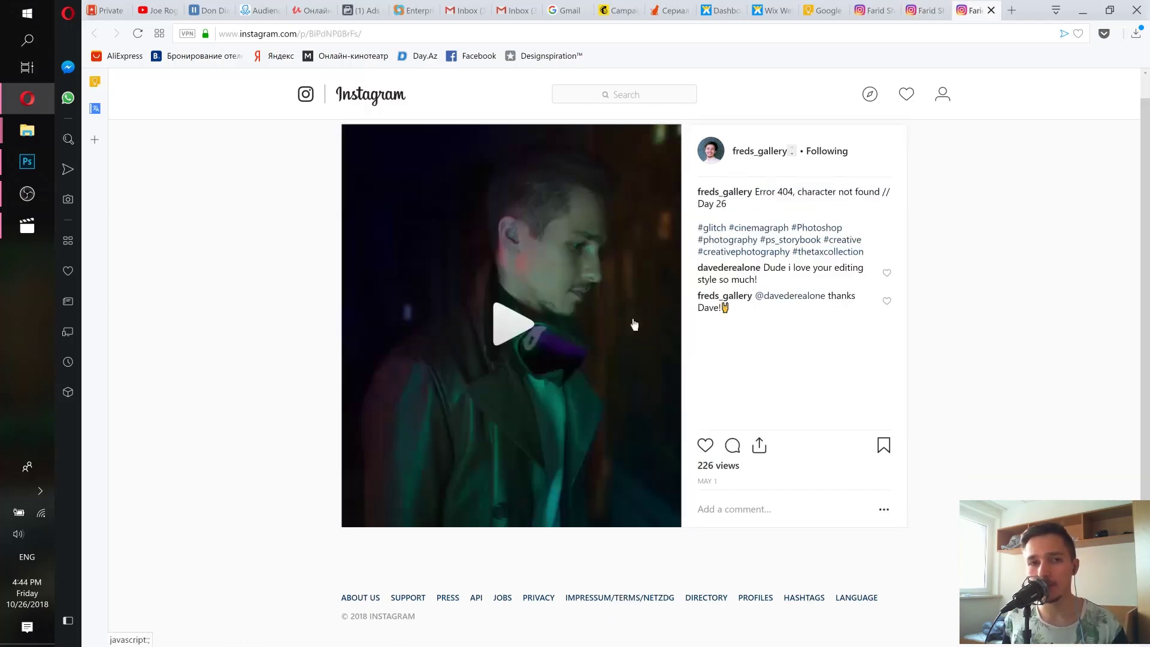
pyautogui.click(513, 334)
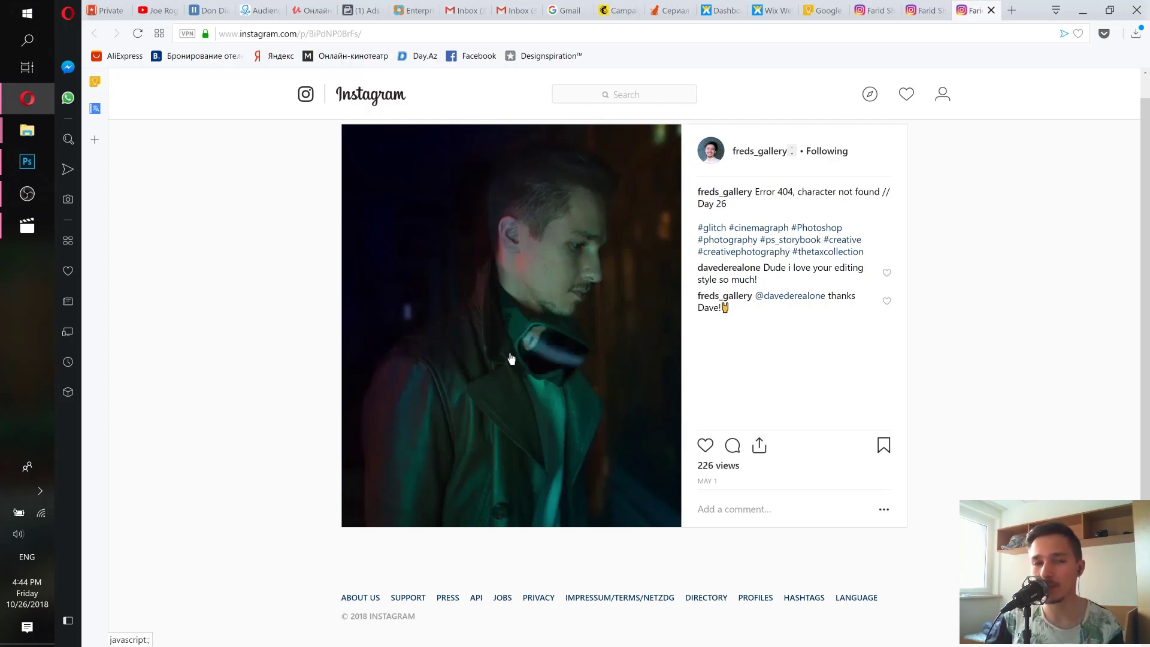
pyautogui.click(489, 352)
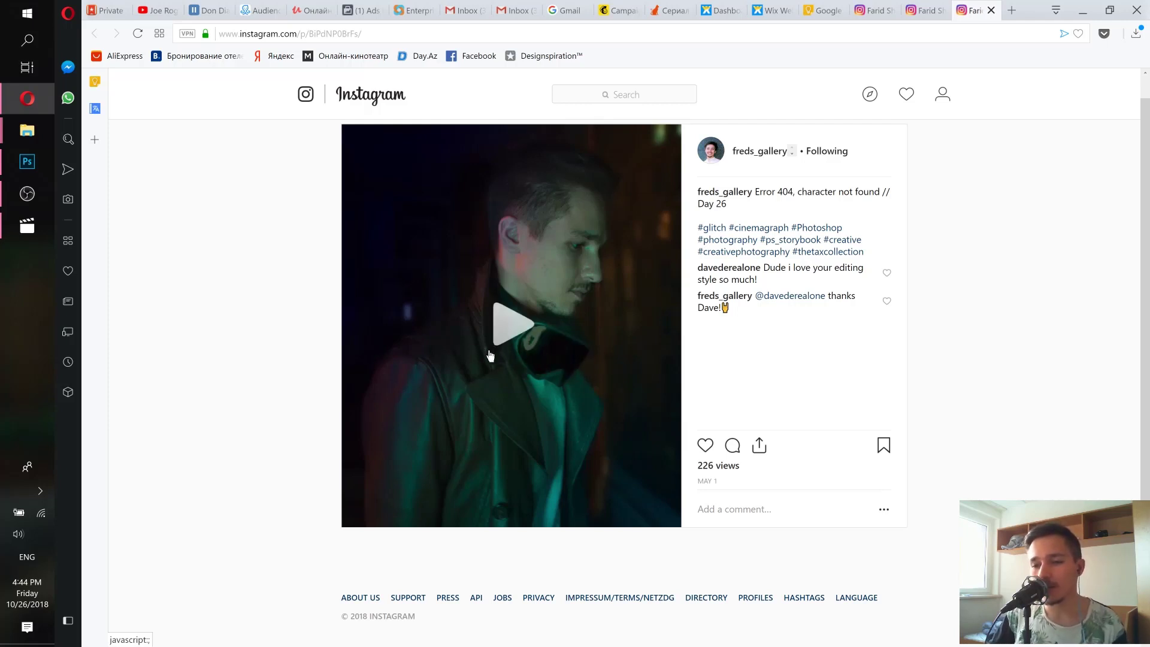